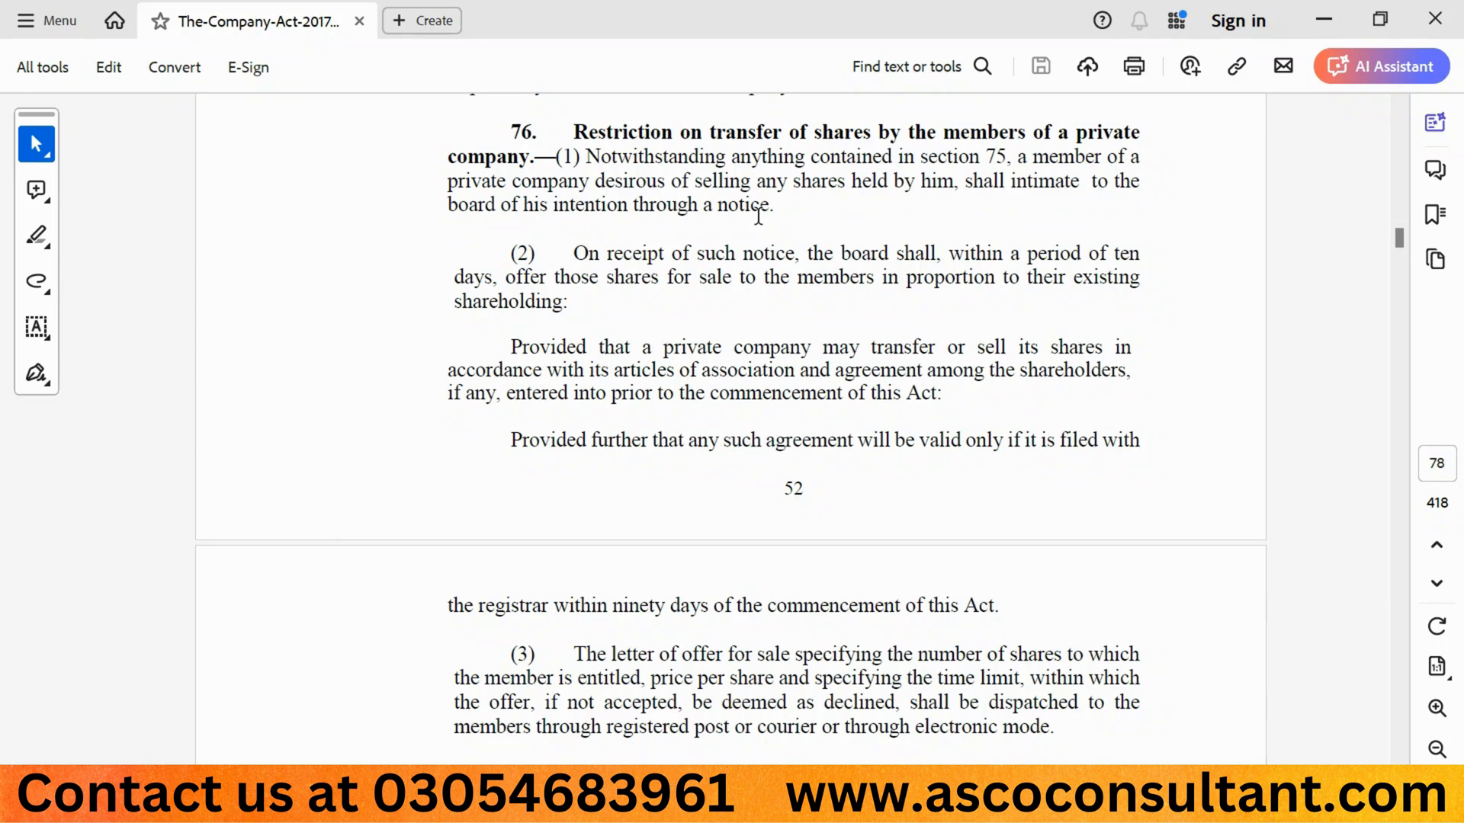
Step: Read section 76 of the Companies Act on restrictions on share transfers by private company members, including its provisos and subsections (2) to (6)
{"action": "scroll", "coordinate": [759, 216], "scroll_direction": "down", "scroll_amount": 3}
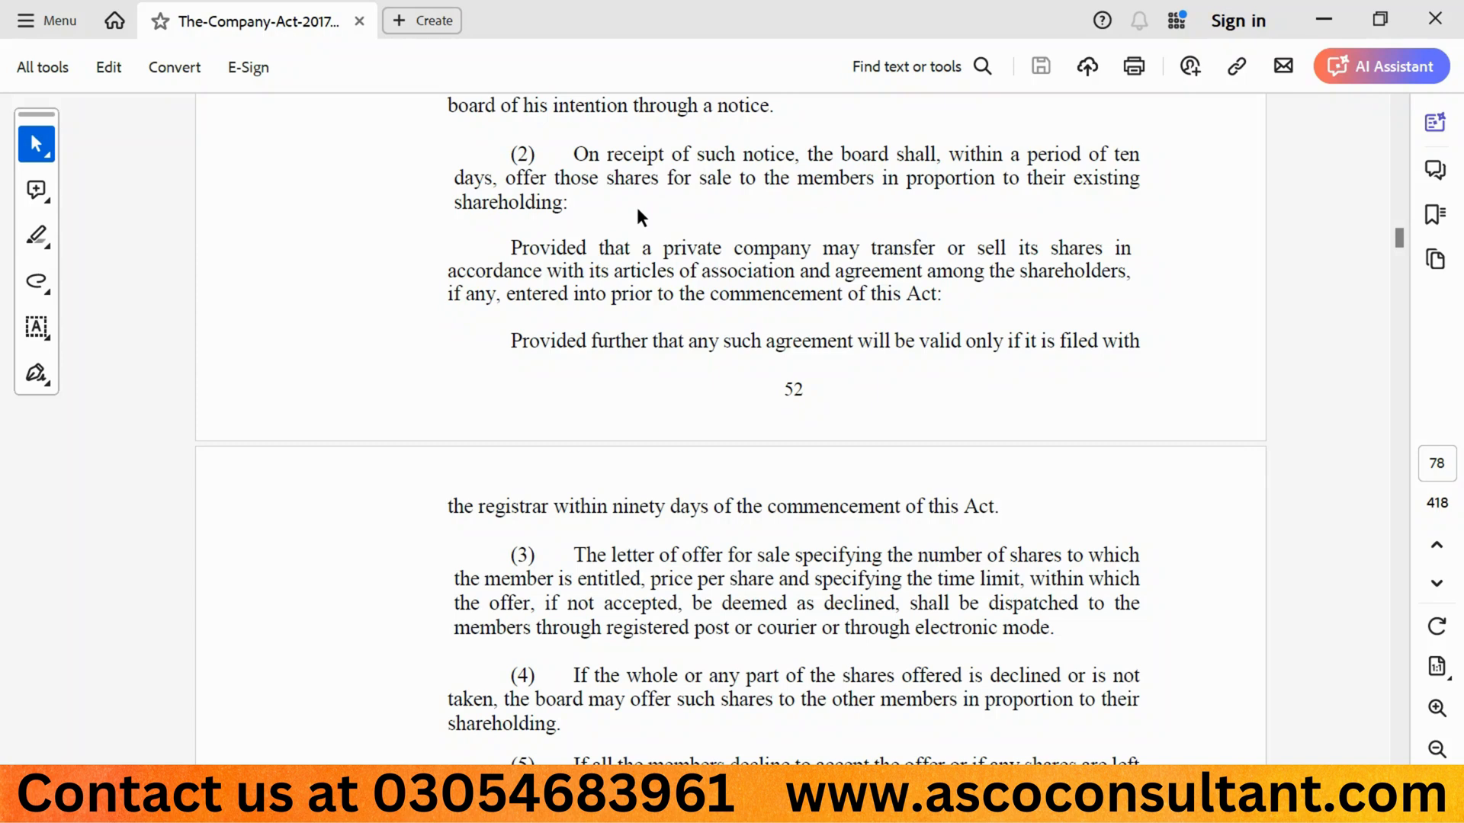
{"action": "scroll", "coordinate": [638, 210], "scroll_direction": "down", "scroll_amount": 1}
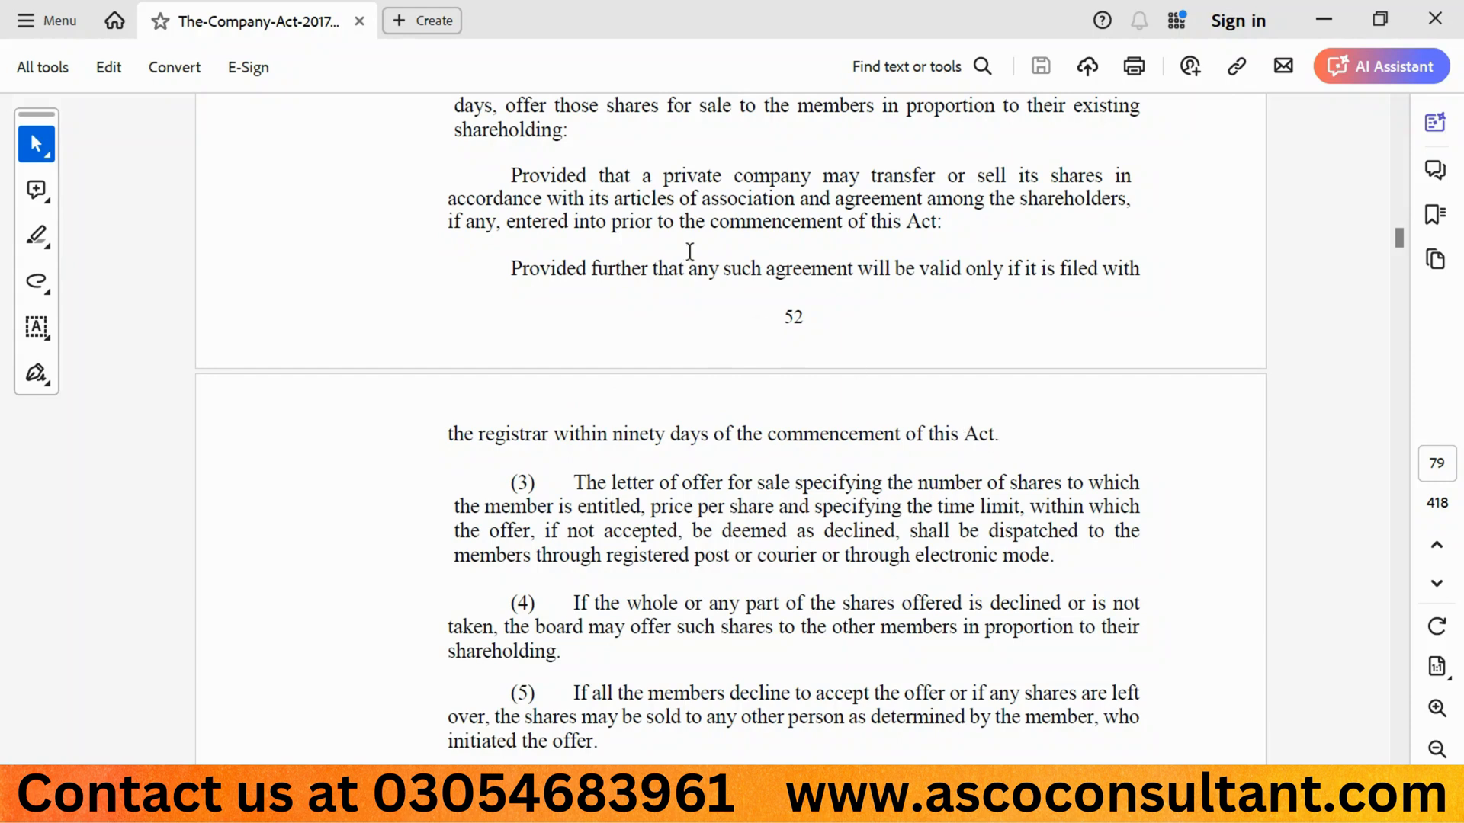
{"action": "left_click_drag", "start_coordinate": [508, 177], "coordinate": [995, 438]}
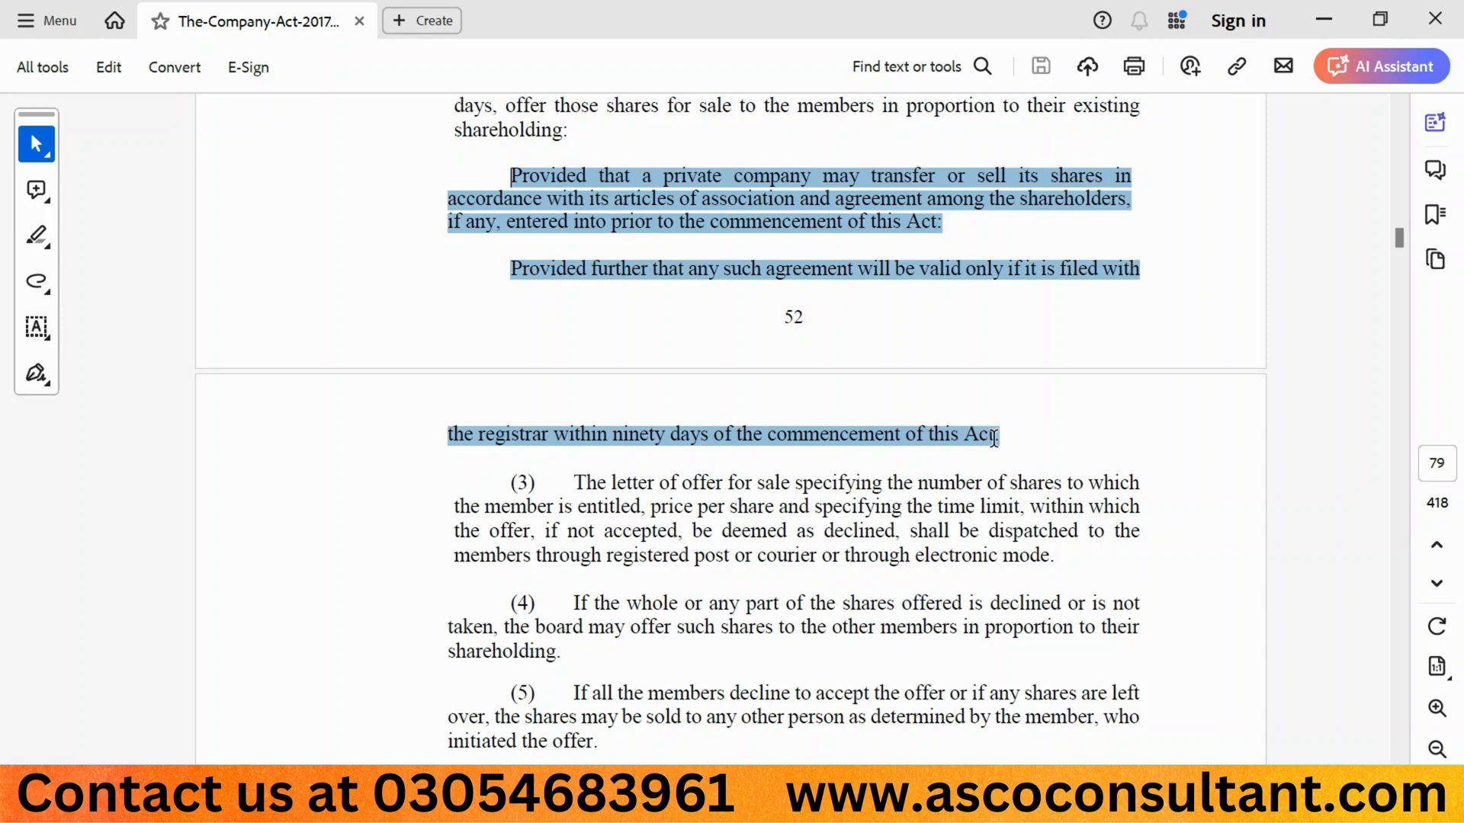
{"action": "left_click", "coordinate": [748, 156]}
{"action": "scroll", "coordinate": [604, 326], "scroll_direction": "down", "scroll_amount": 3}
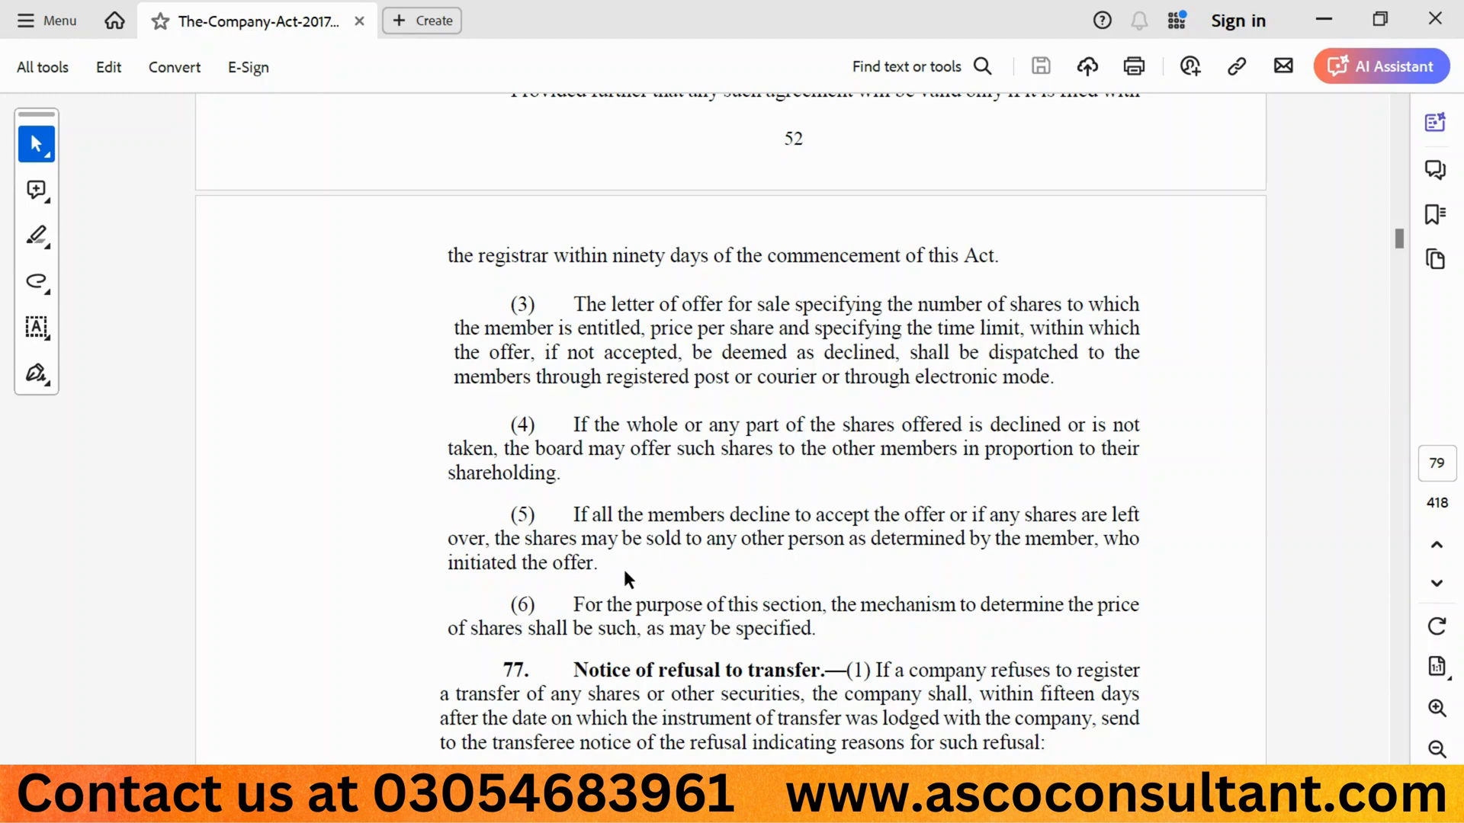
{"action": "scroll", "coordinate": [622, 566], "scroll_direction": "down", "scroll_amount": 3}
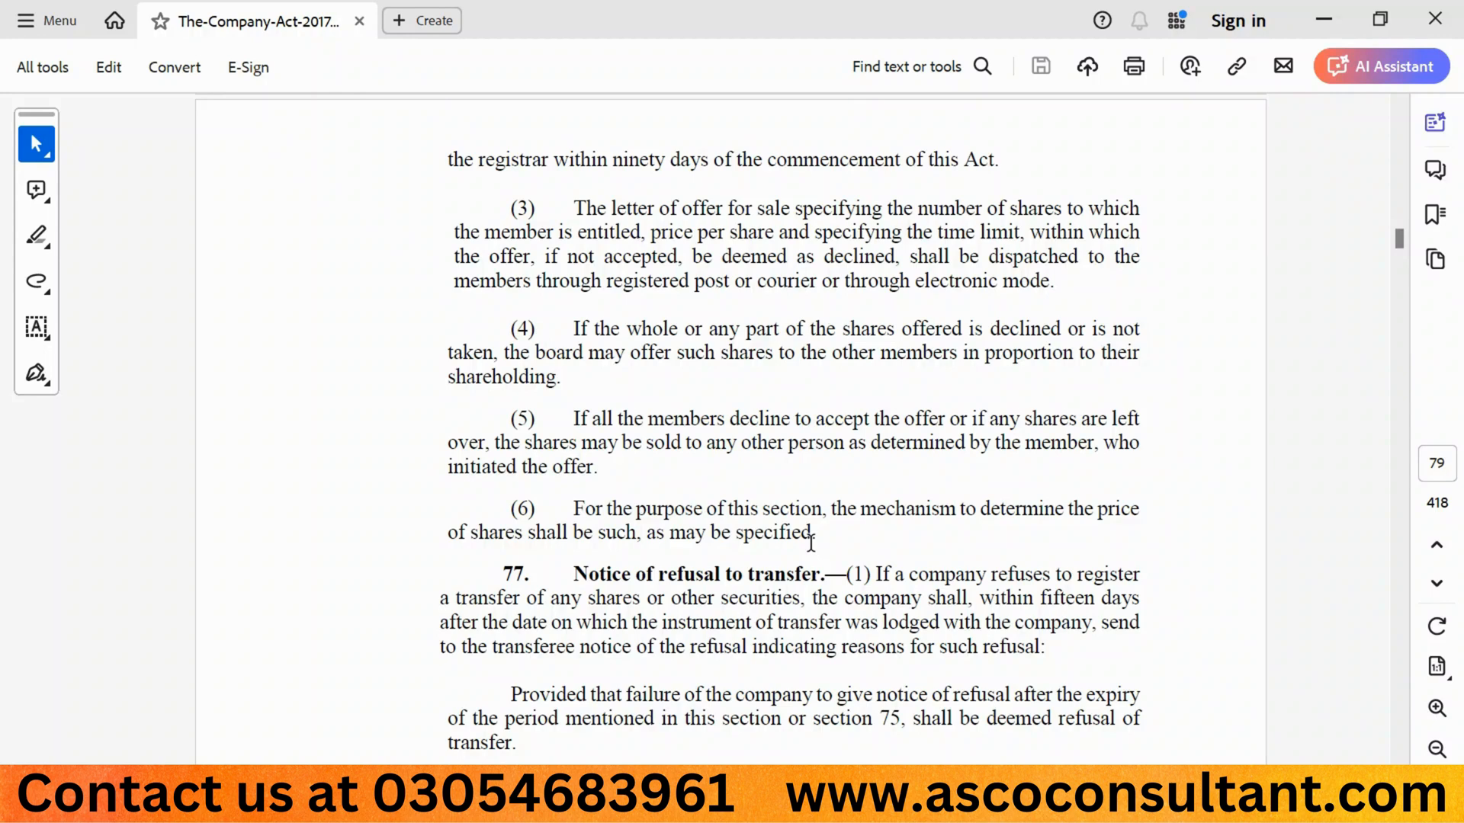
Step: Switch to the Form-3 return of allotments document in Word and review Part I company details and the Part II share allotment sections
{"action": "key", "text": "alt+Tab"}
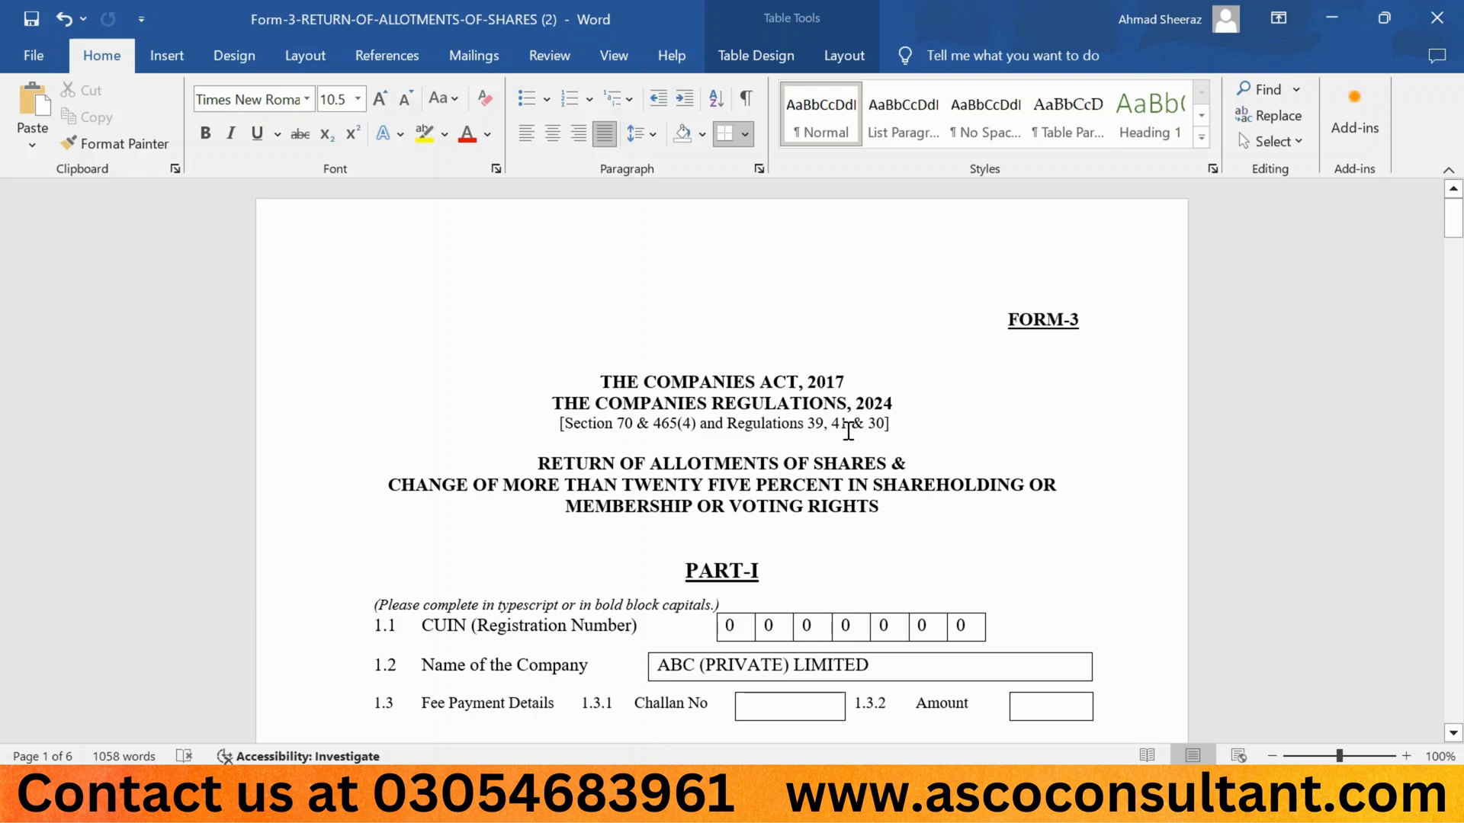
{"action": "scroll", "coordinate": [849, 431], "scroll_direction": "down", "scroll_amount": 3}
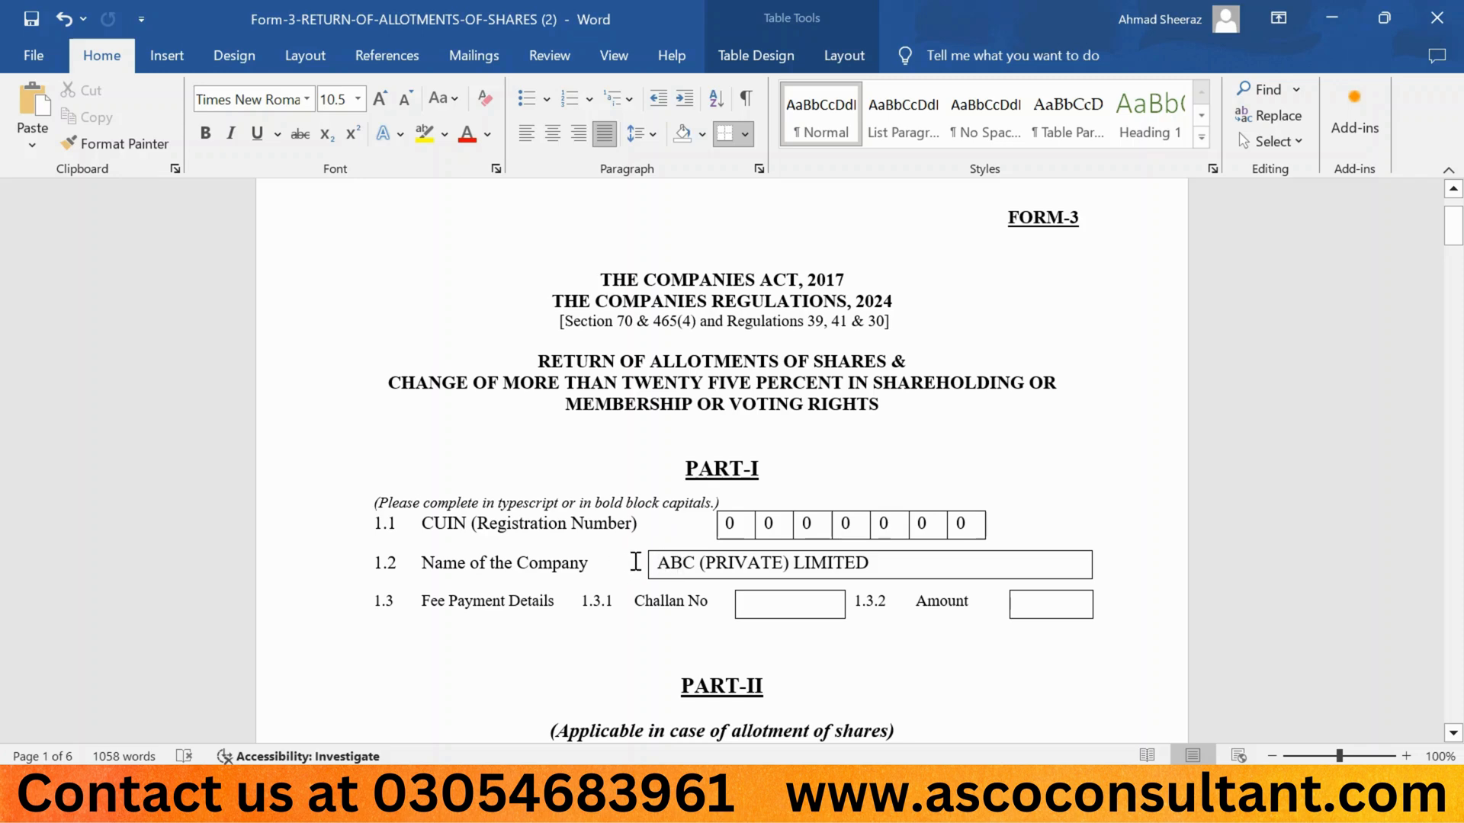
{"action": "scroll", "coordinate": [592, 545], "scroll_direction": "down", "scroll_amount": 1}
{"action": "scroll", "coordinate": [591, 544], "scroll_direction": "down", "scroll_amount": 3}
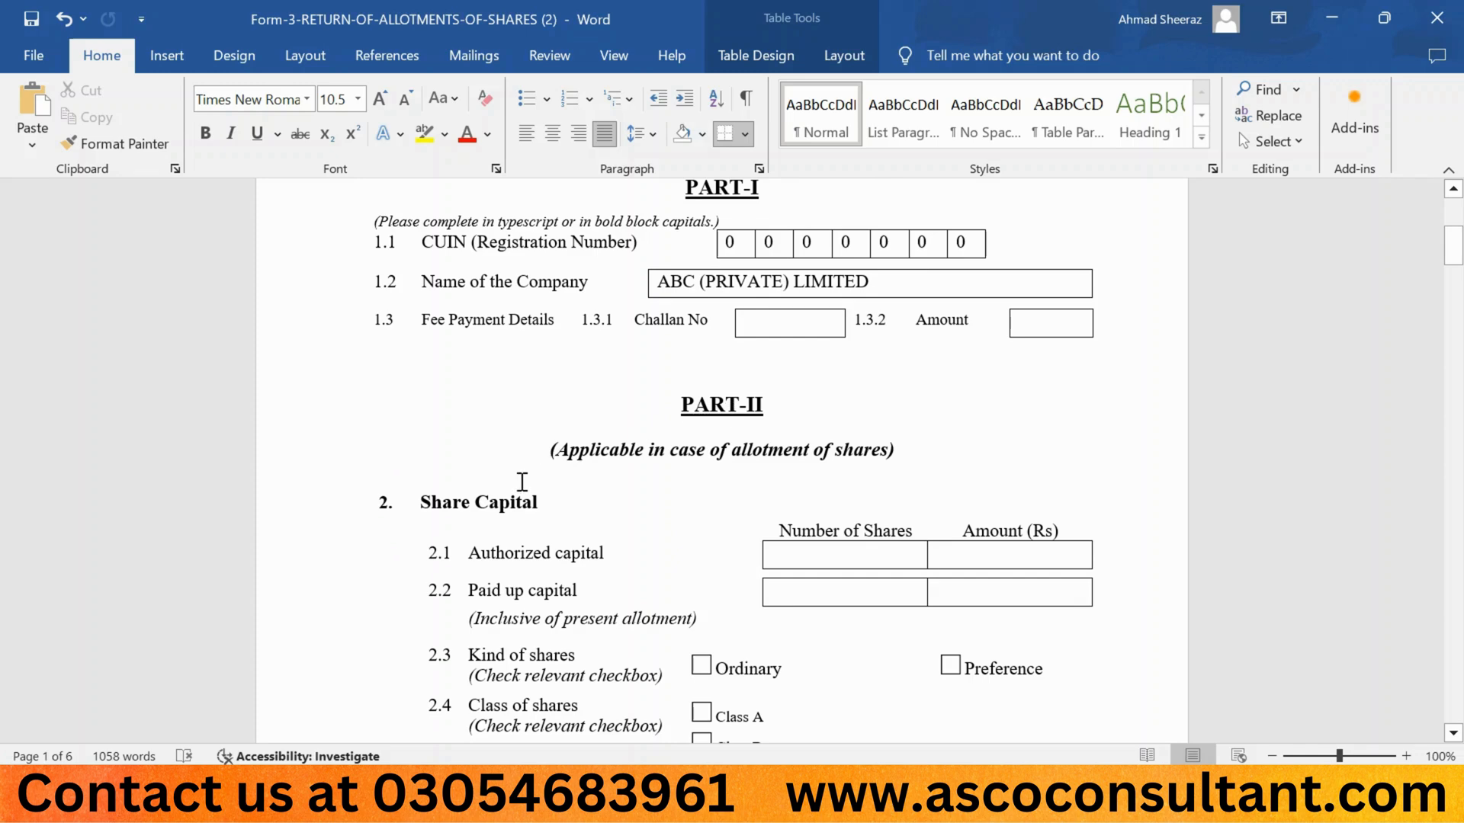
{"action": "scroll", "coordinate": [624, 543], "scroll_direction": "down", "scroll_amount": 2}
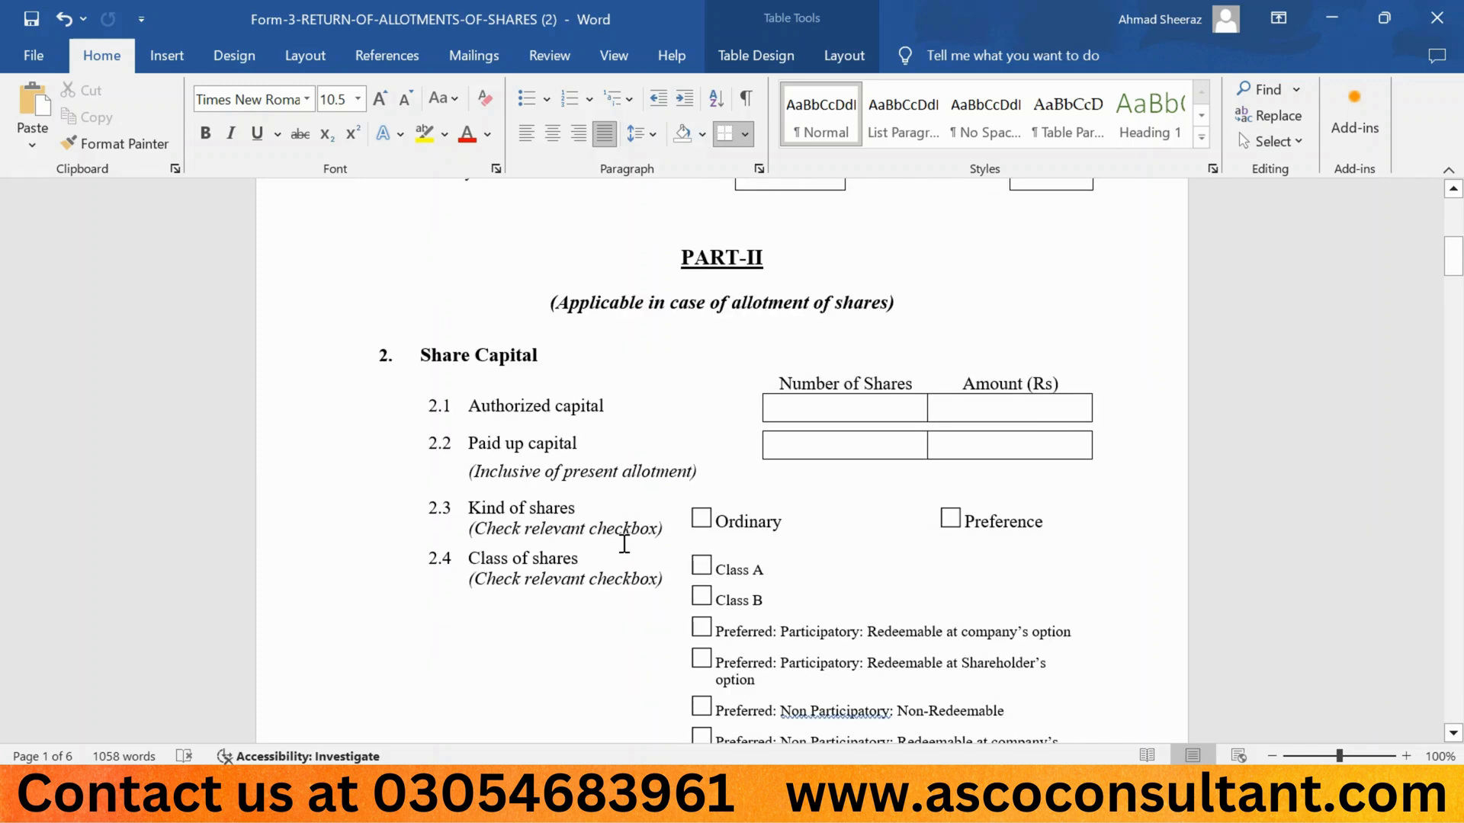
{"action": "scroll", "coordinate": [624, 544], "scroll_direction": "down", "scroll_amount": 10}
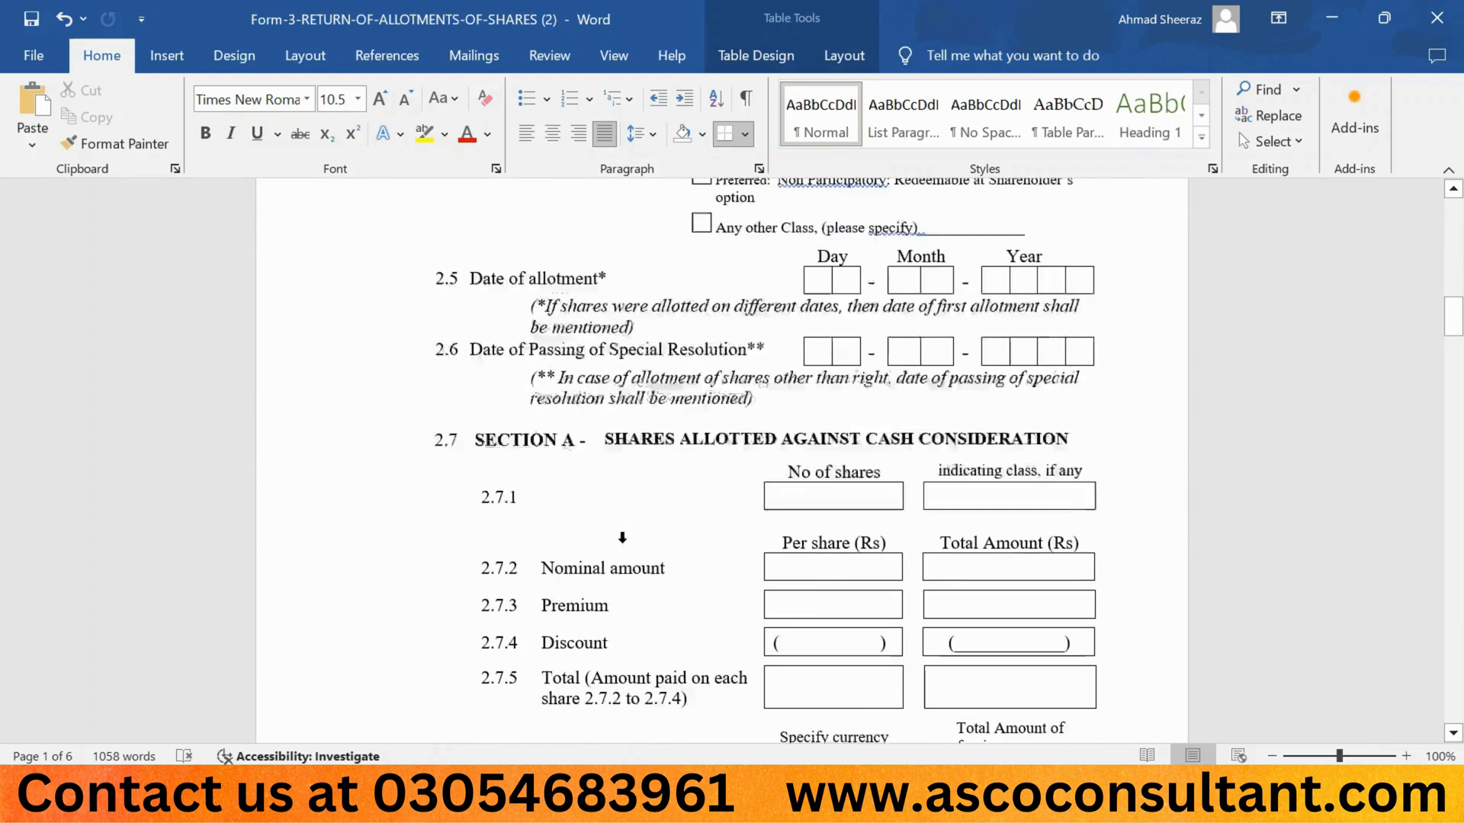
{"action": "scroll", "coordinate": [622, 538], "scroll_direction": "down", "scroll_amount": 5}
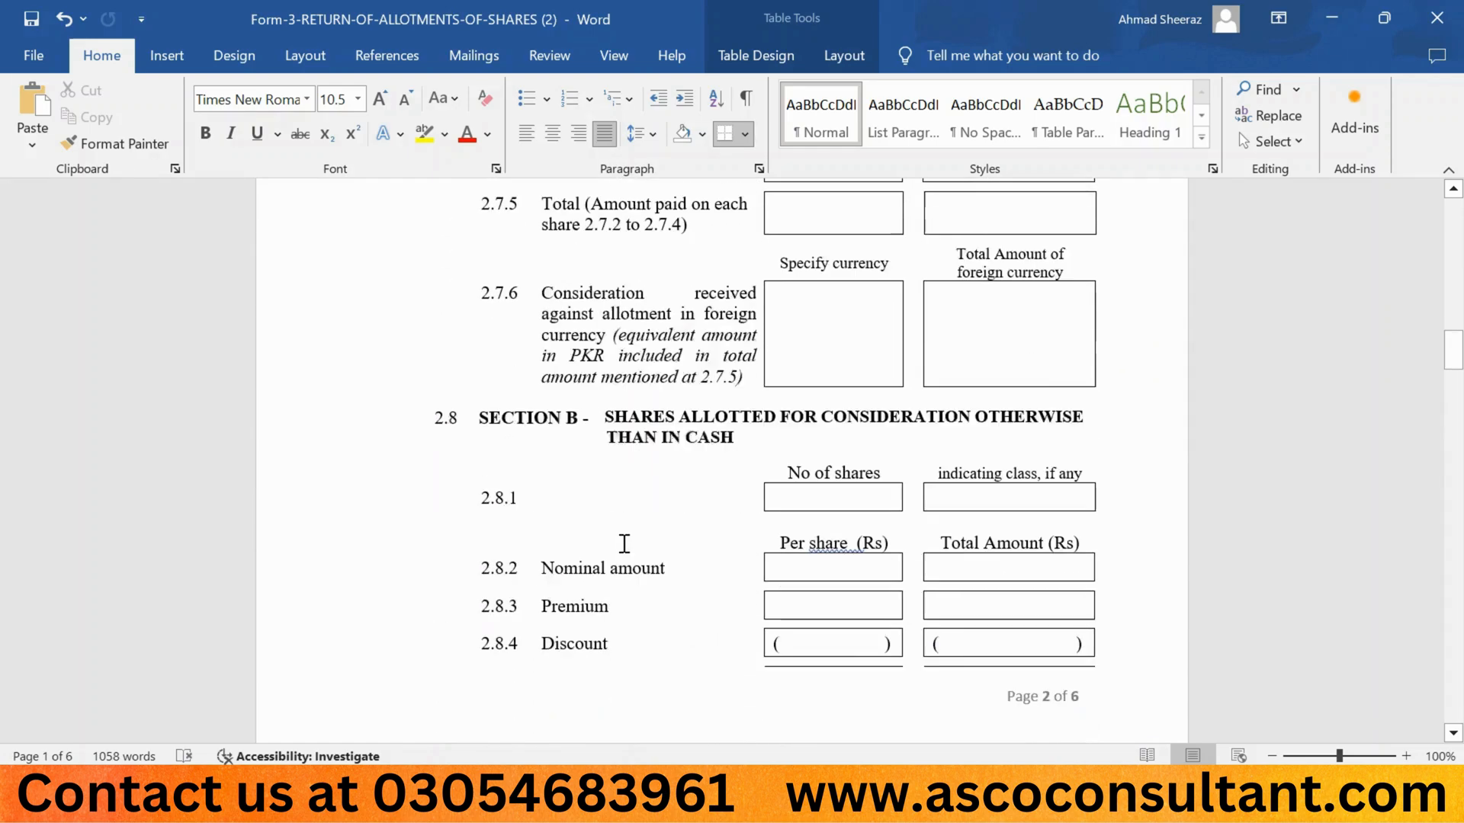
{"action": "scroll", "coordinate": [623, 544], "scroll_direction": "down", "scroll_amount": 10}
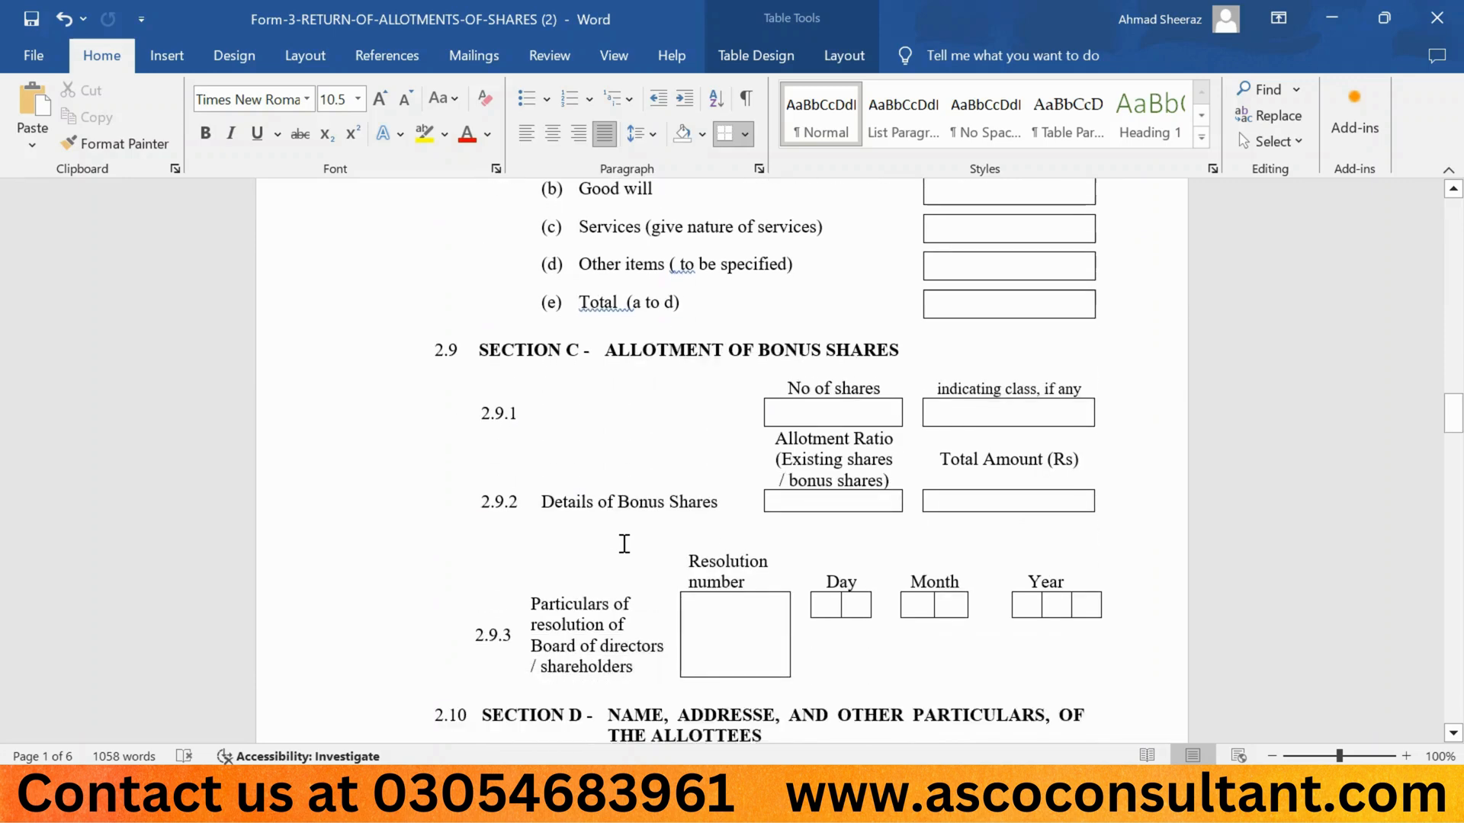
{"action": "scroll", "coordinate": [623, 543], "scroll_direction": "down", "scroll_amount": 11}
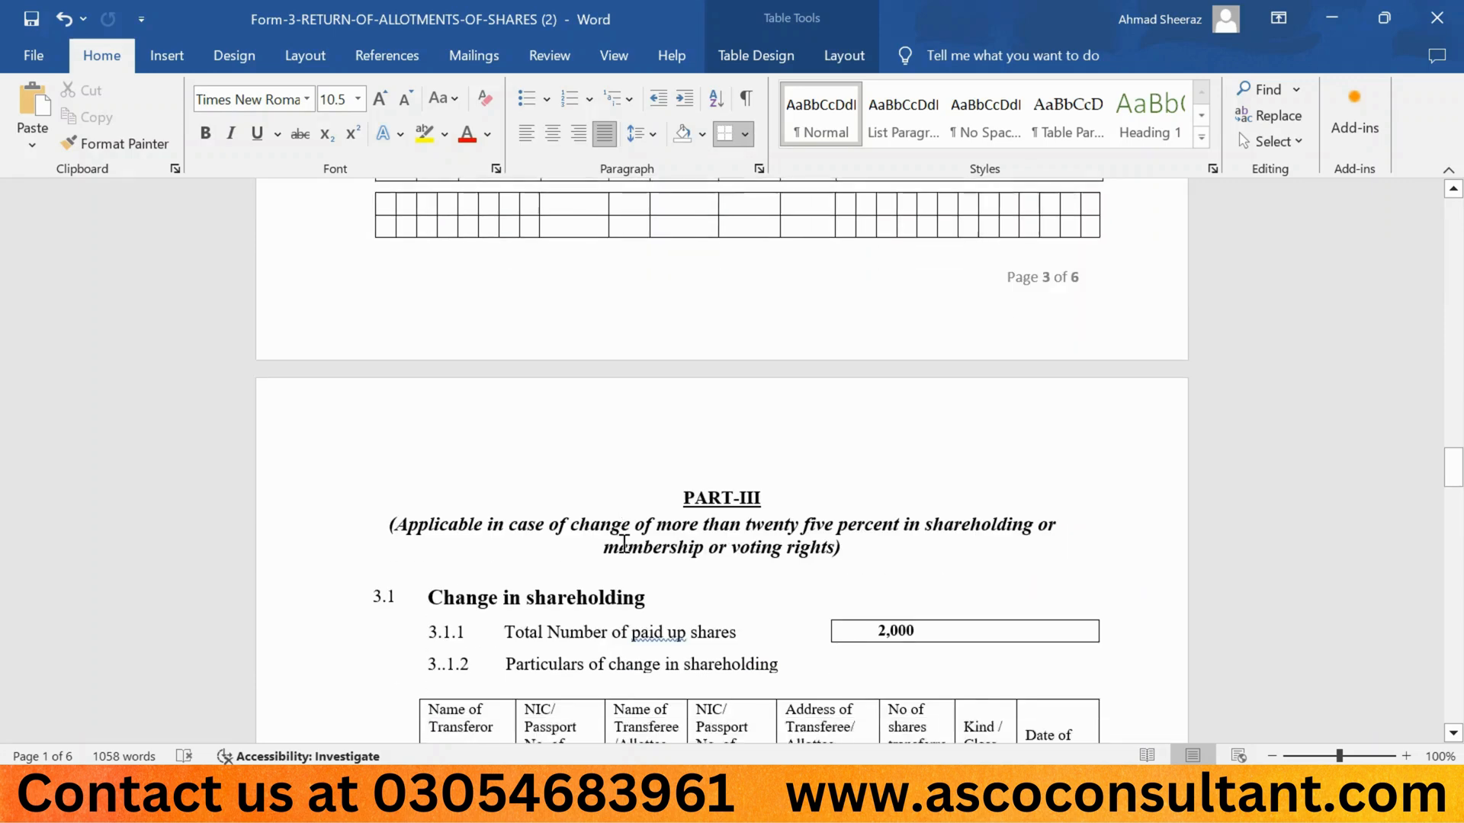
Step: Set the total number of paid up shares in item 3.1.1 of Part III to 1,000
{"action": "scroll", "coordinate": [624, 543], "scroll_direction": "down", "scroll_amount": 2}
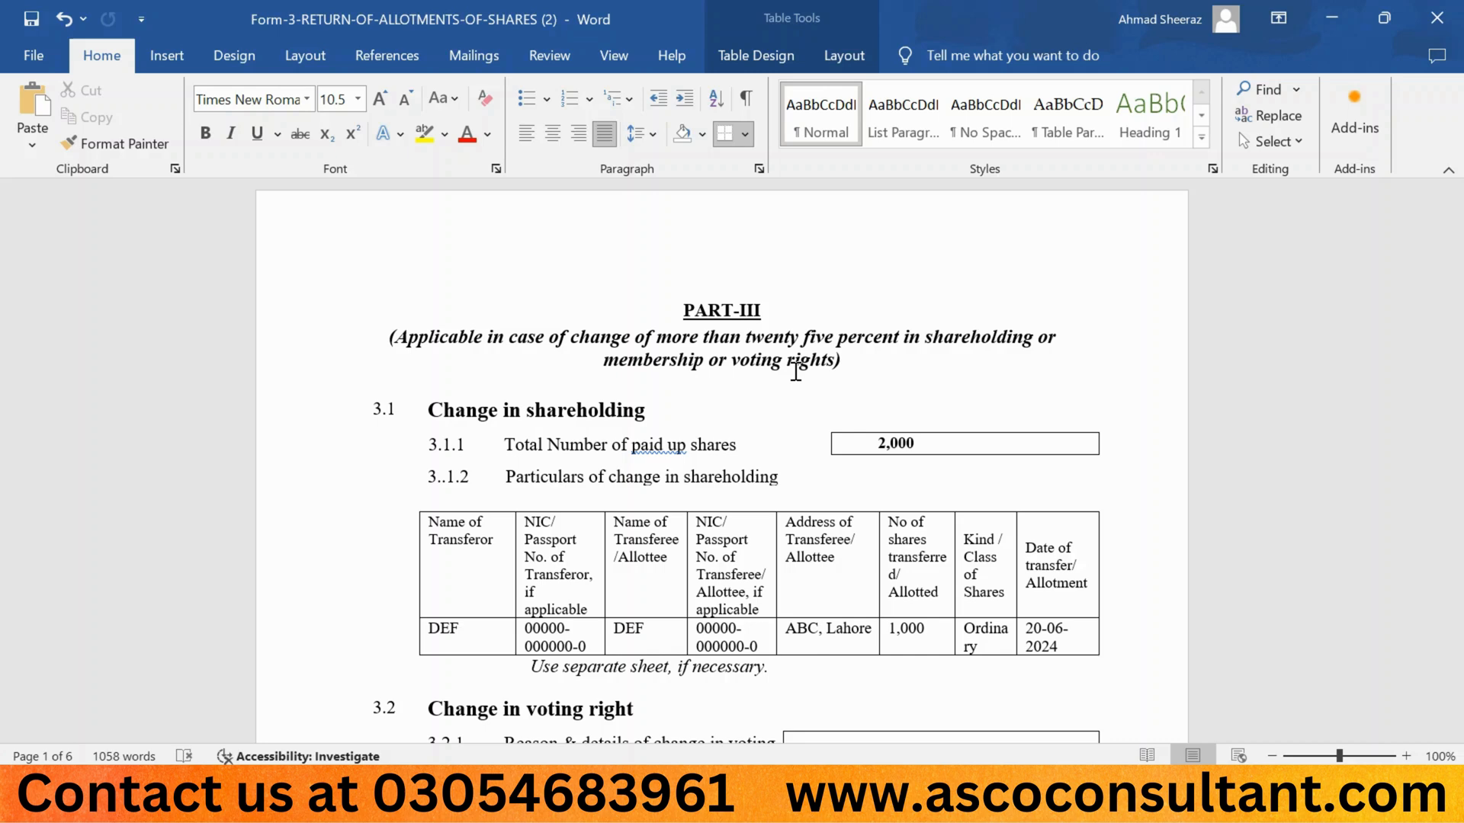
{"action": "scroll", "coordinate": [434, 401], "scroll_direction": "down", "scroll_amount": 1}
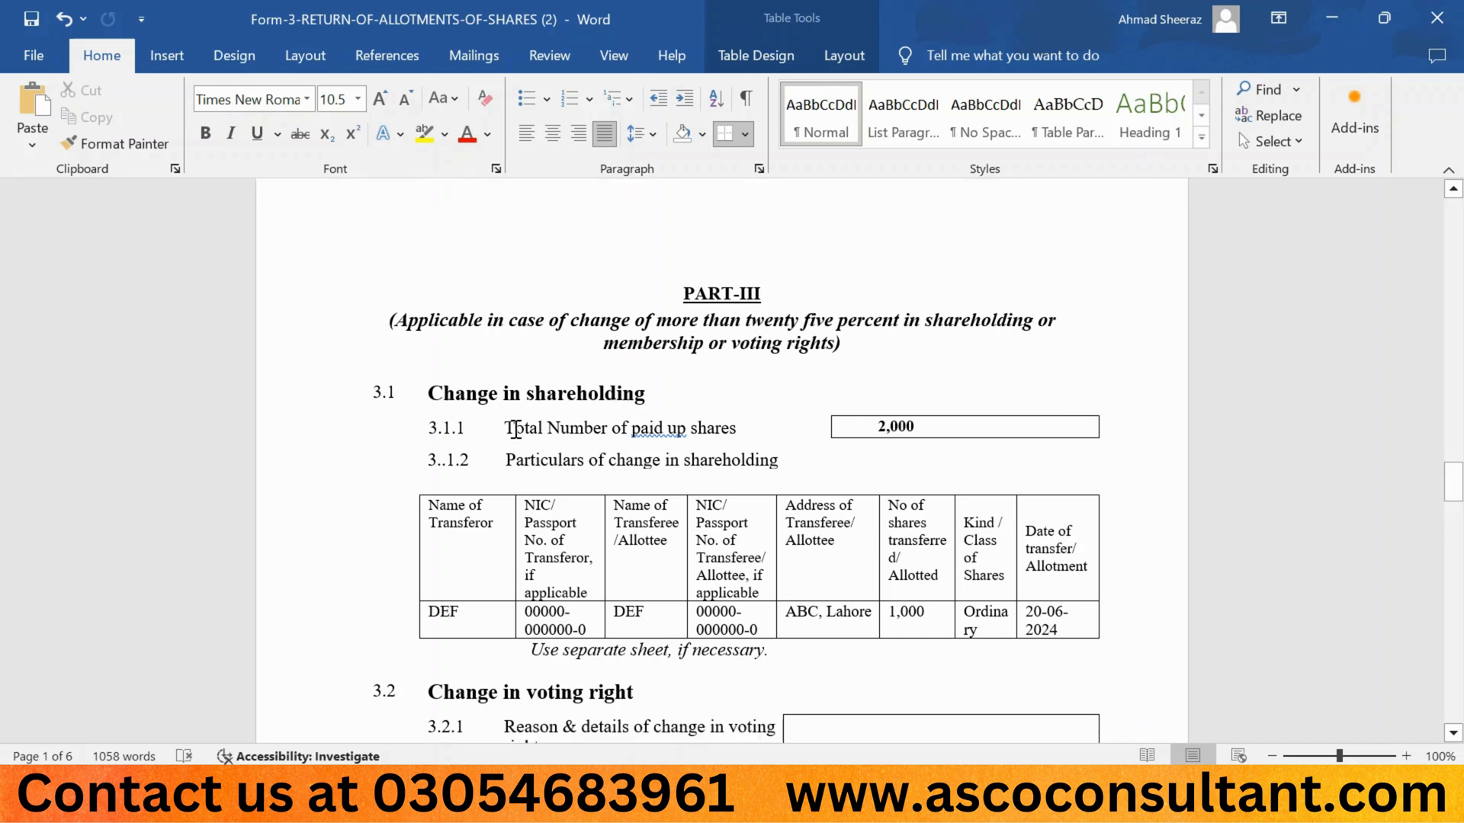
{"action": "left_click", "coordinate": [887, 426]}
{"action": "key", "text": "BackSpace"}
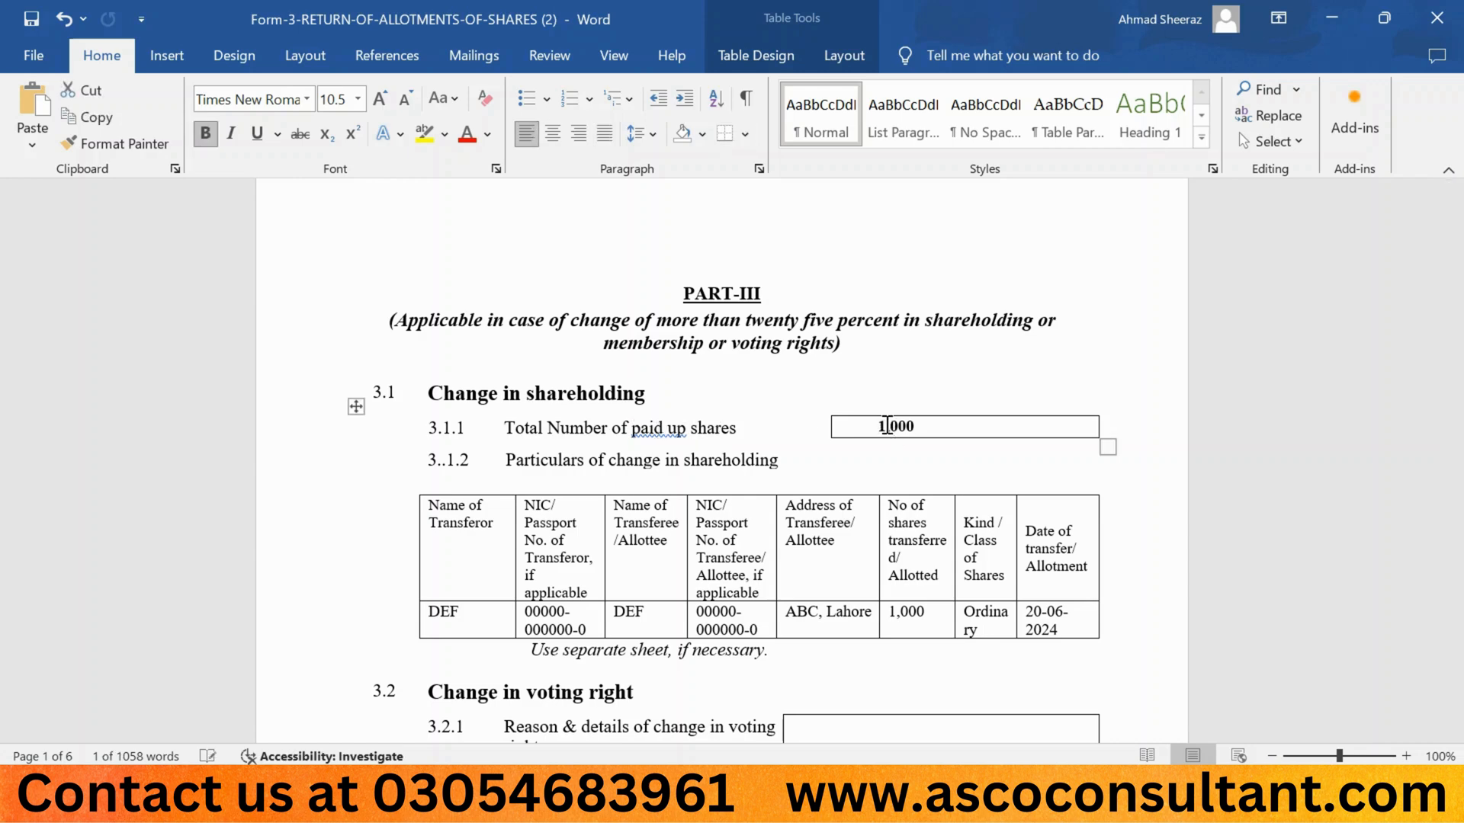
{"action": "type", "text": "1"}
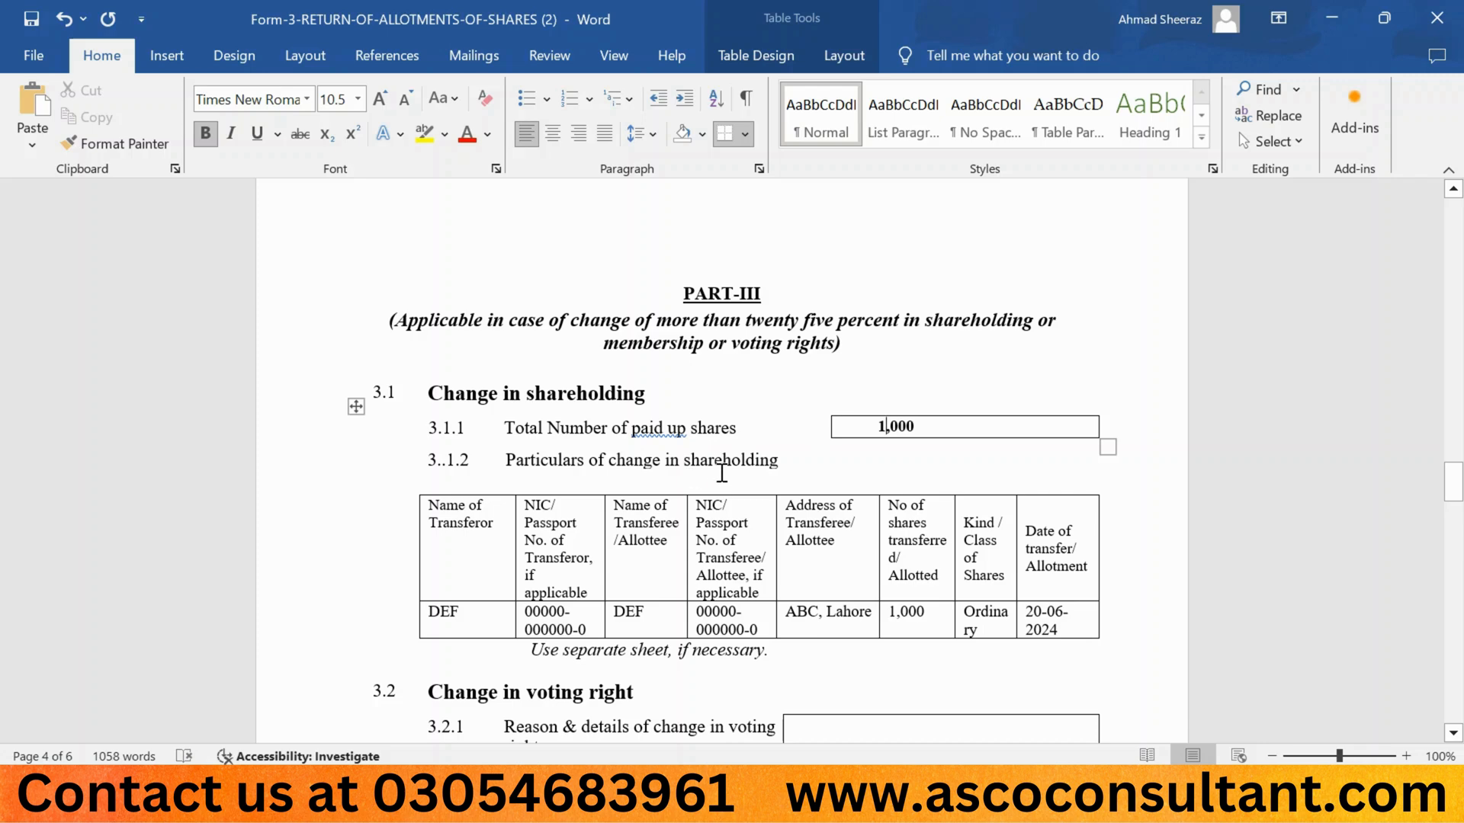
Step: Set the number of shares transferred to 500 in the particulars of change in shareholding table
{"action": "scroll", "coordinate": [723, 474], "scroll_direction": "down", "scroll_amount": 3}
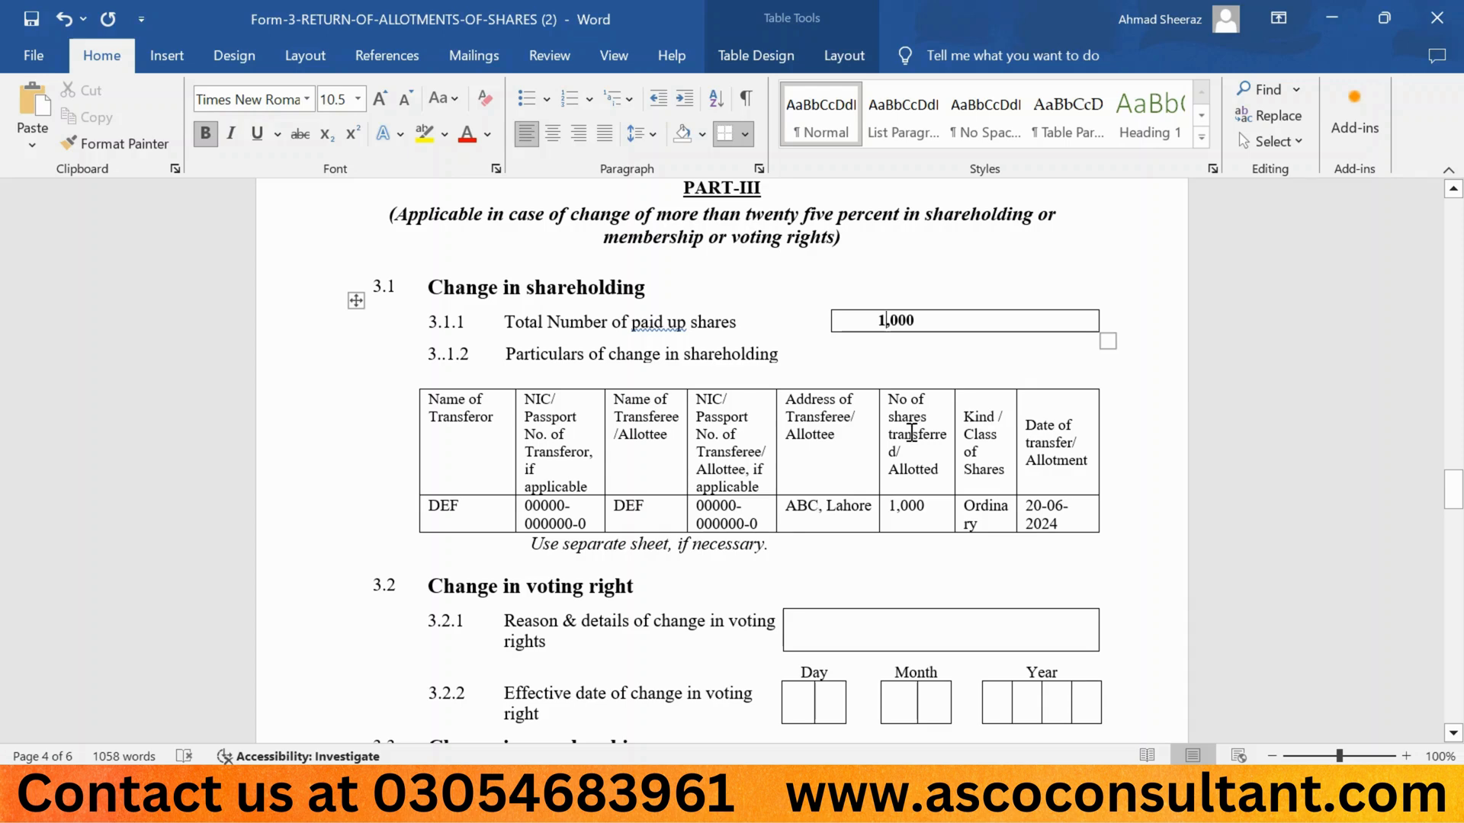
{"action": "left_click", "coordinate": [903, 507]}
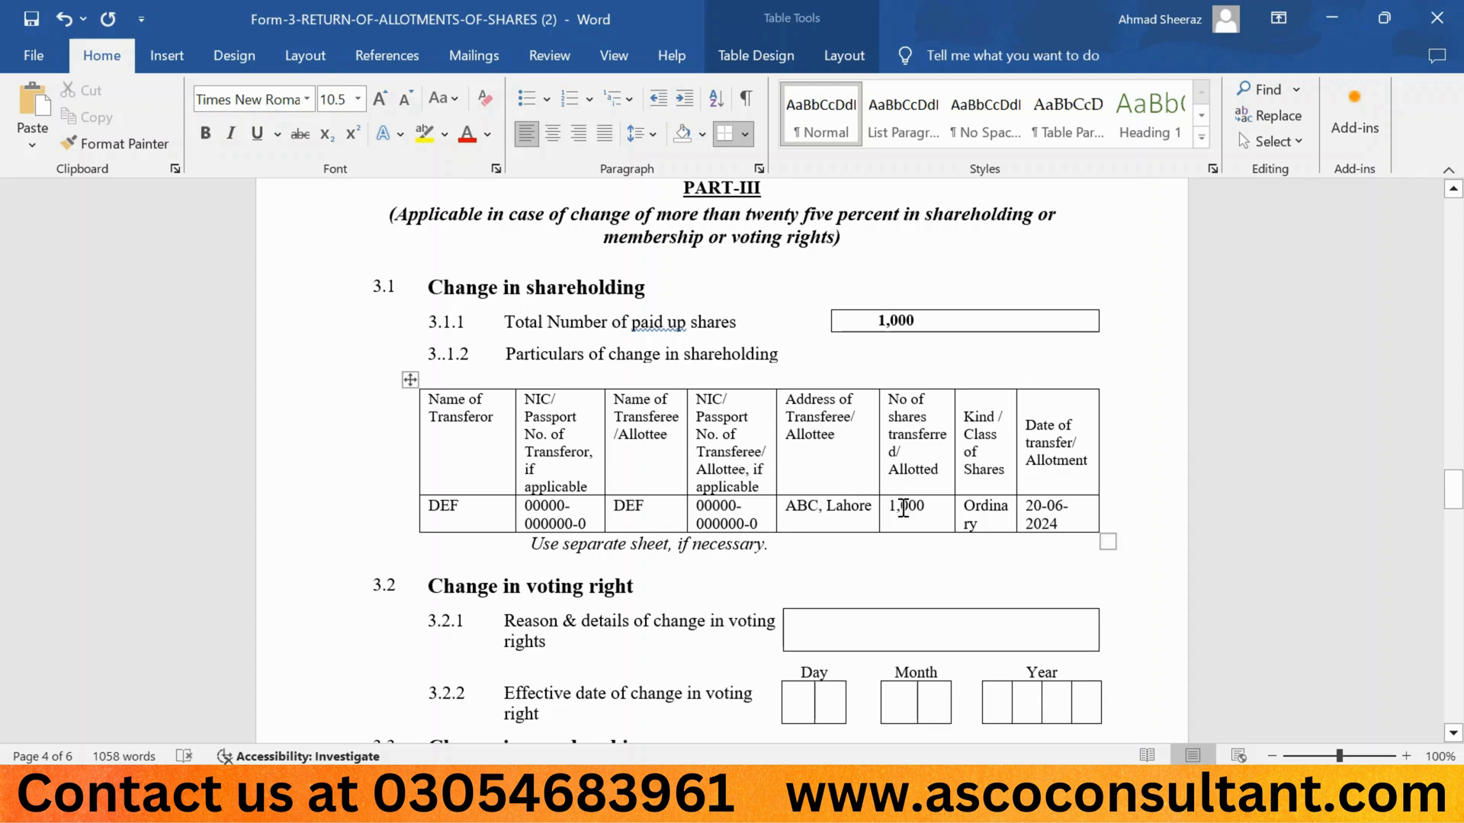
{"action": "double_click", "coordinate": [903, 507]}
{"action": "type", "text": "500"}
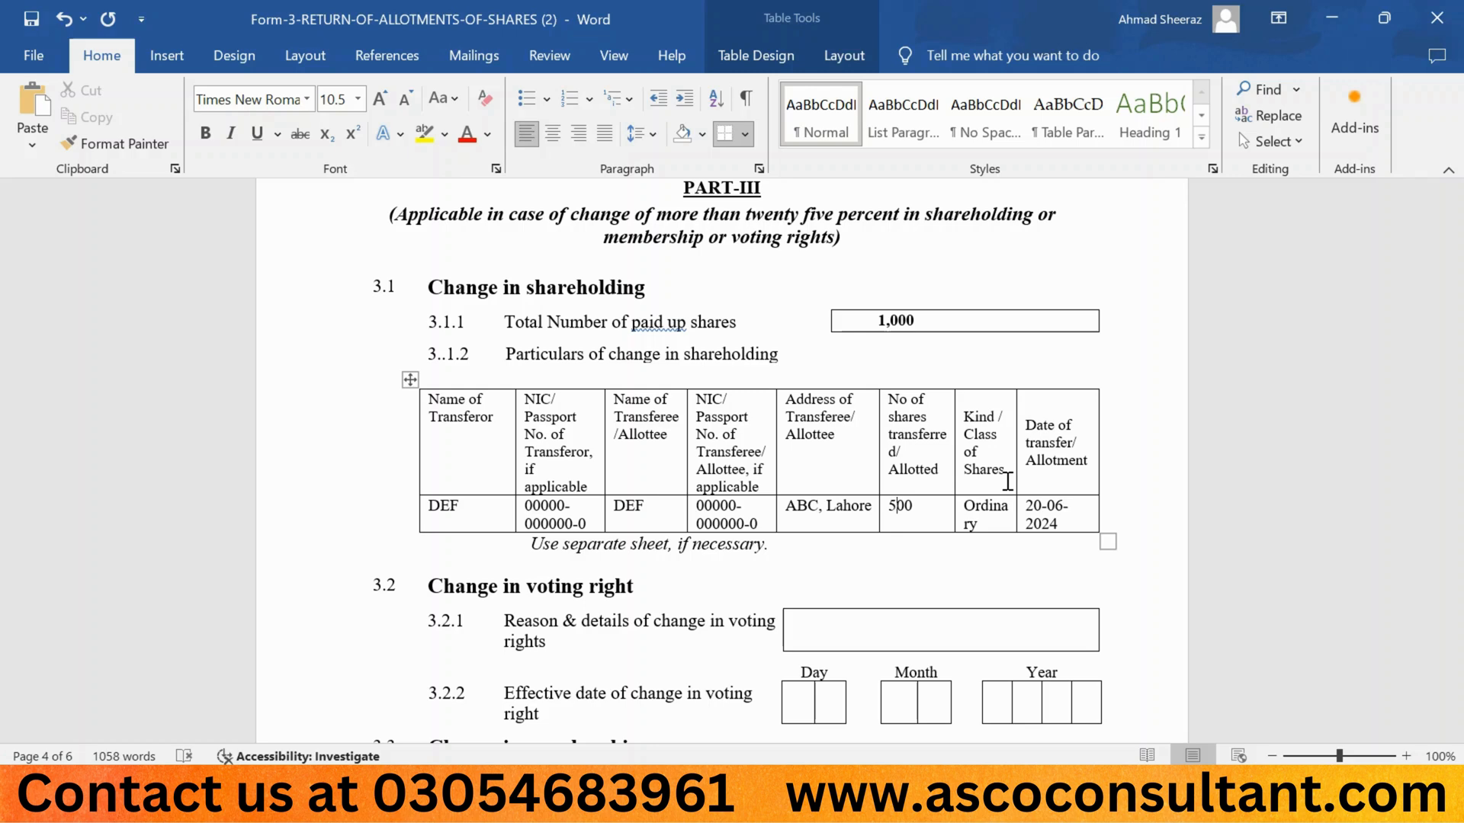
Step: Review the rest of Form-3: change in voting right, change in membership, the Part IV declaration, officer, signature, date and enclosures
{"action": "scroll", "coordinate": [705, 428], "scroll_direction": "down", "scroll_amount": 5}
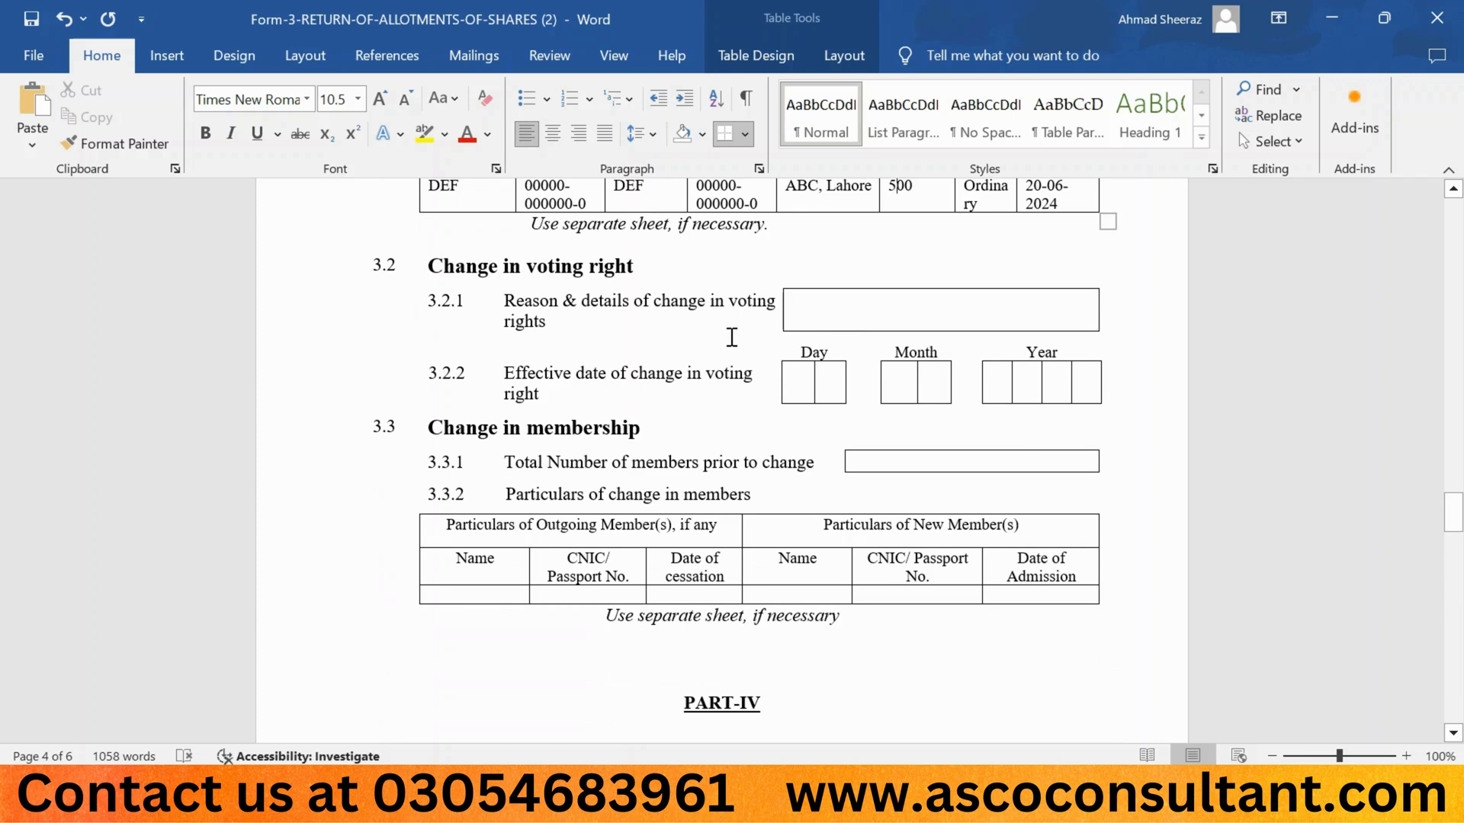
{"action": "scroll", "coordinate": [744, 428], "scroll_direction": "down", "scroll_amount": 9}
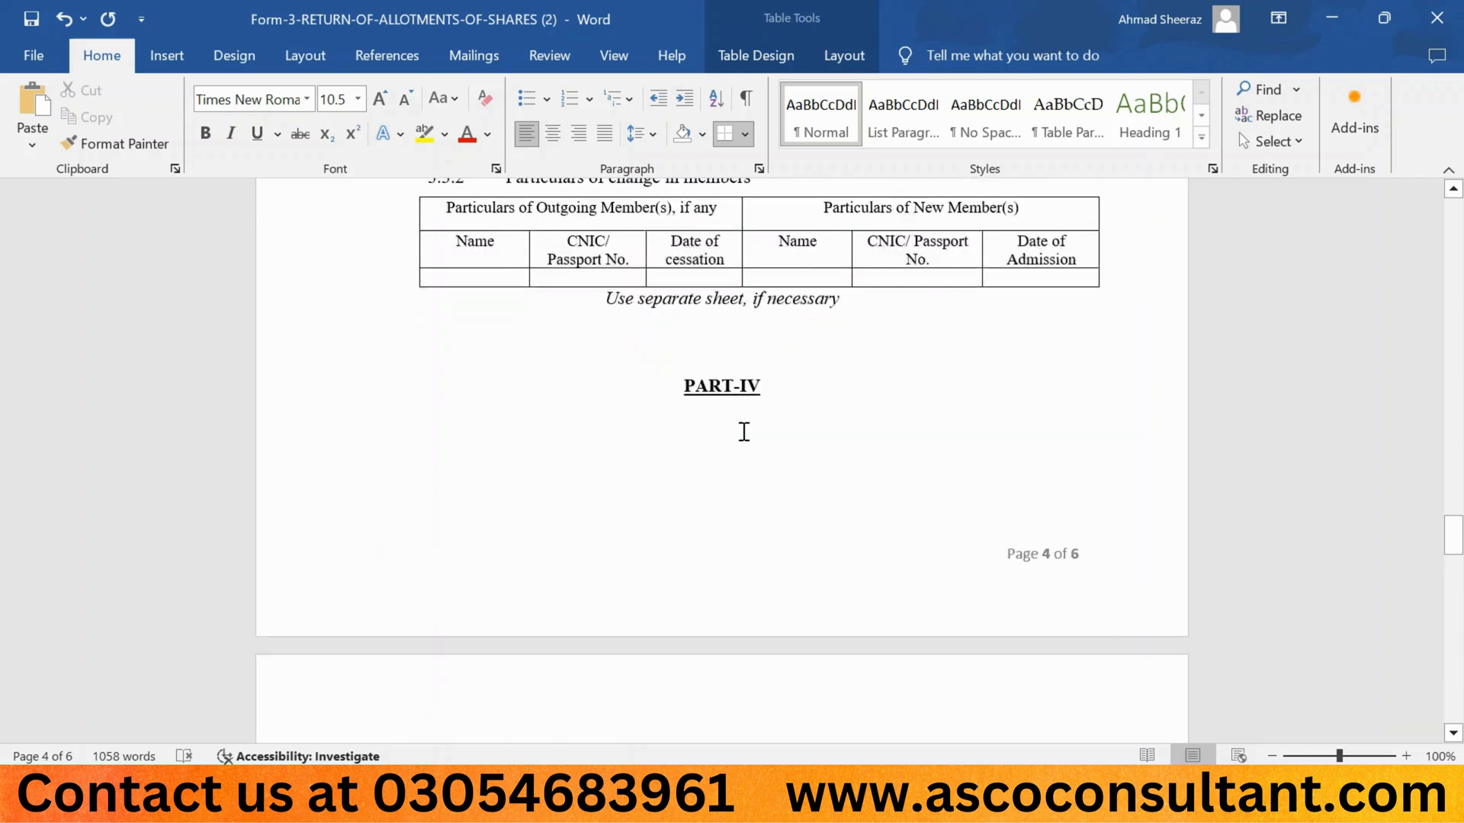
{"action": "scroll", "coordinate": [744, 431], "scroll_direction": "down", "scroll_amount": 3}
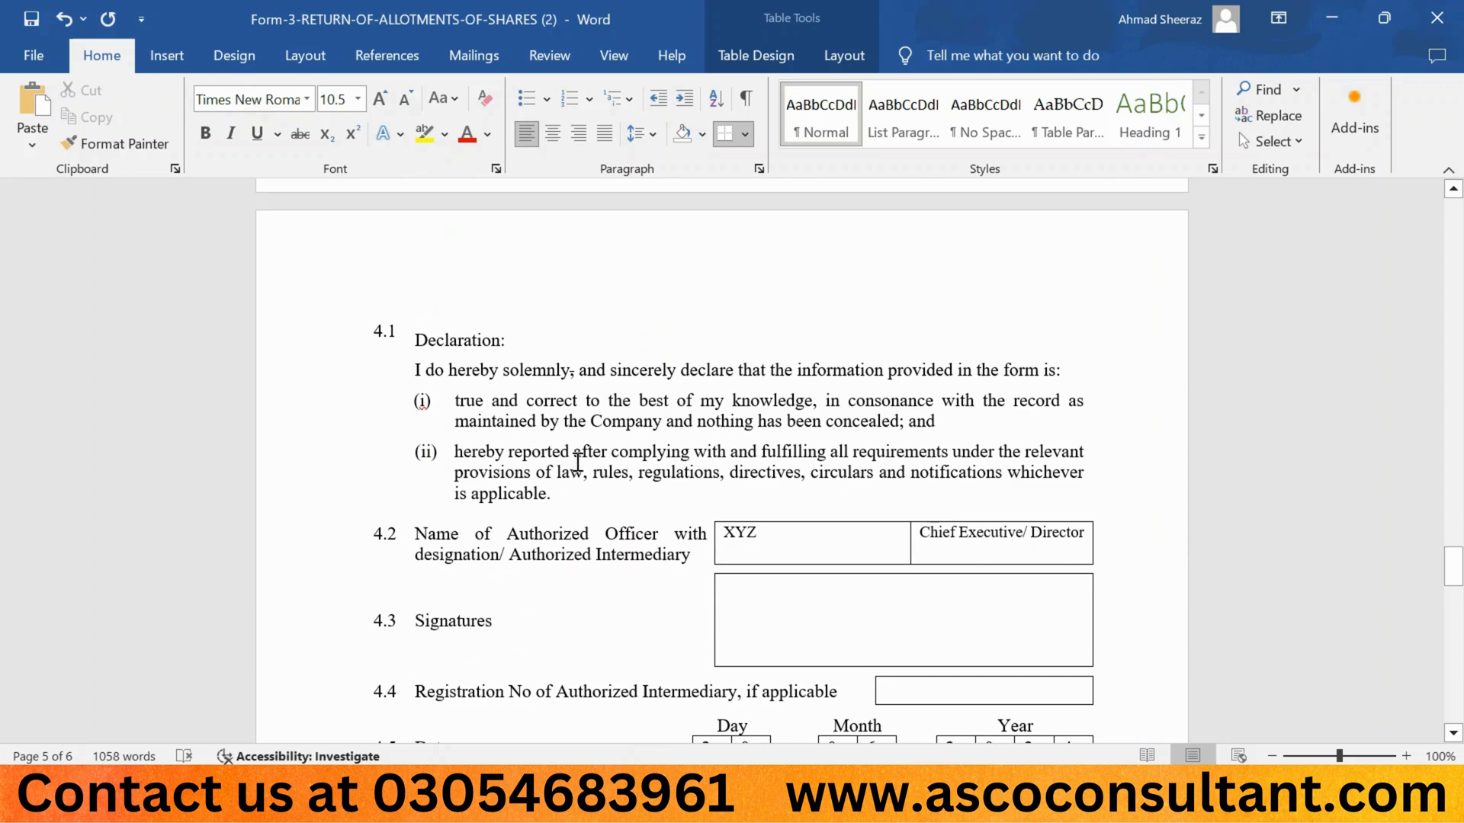
{"action": "scroll", "coordinate": [577, 463], "scroll_direction": "down", "scroll_amount": 2}
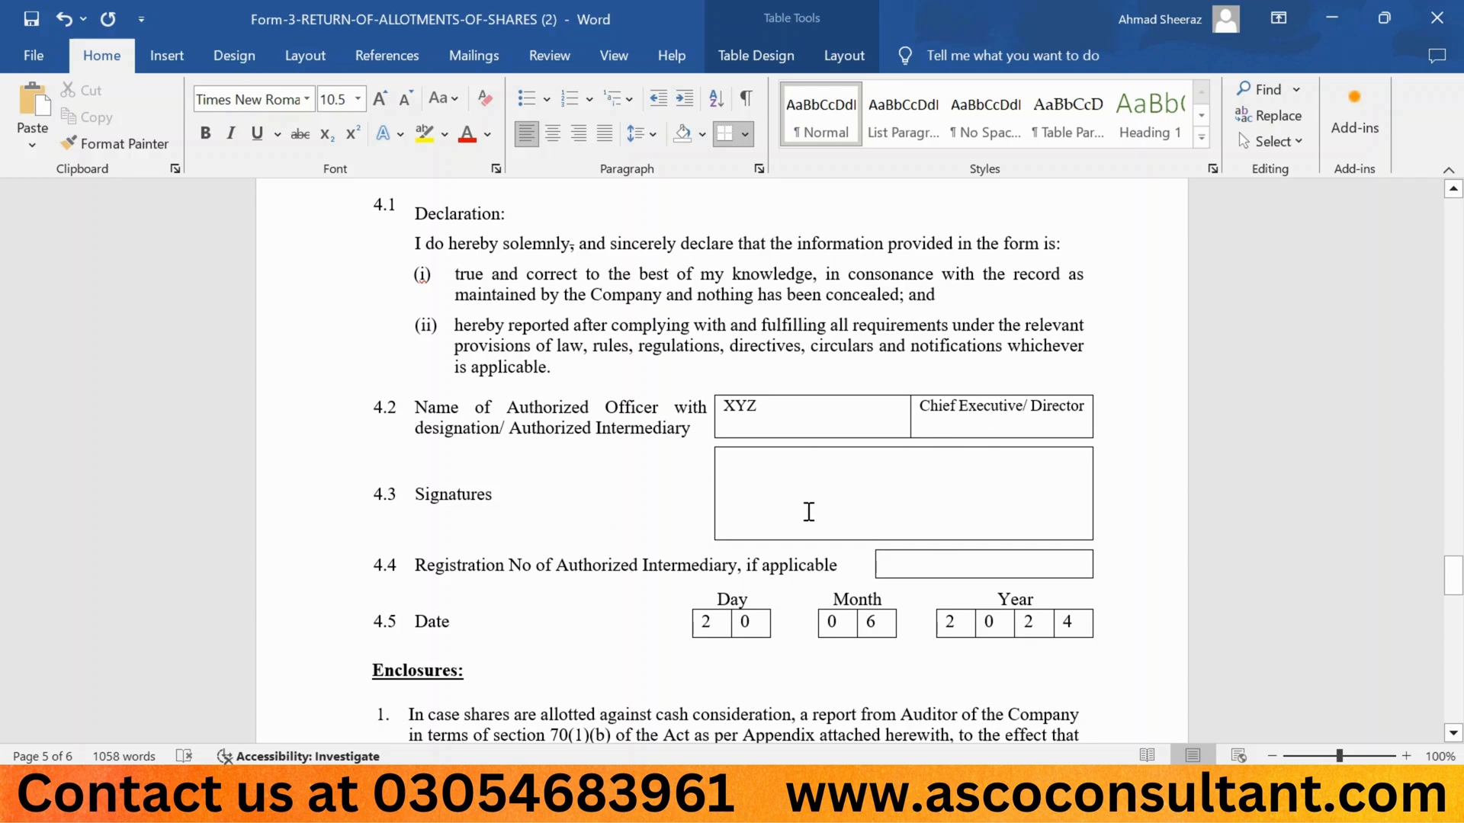
{"action": "scroll", "coordinate": [576, 505], "scroll_direction": "down", "scroll_amount": 3}
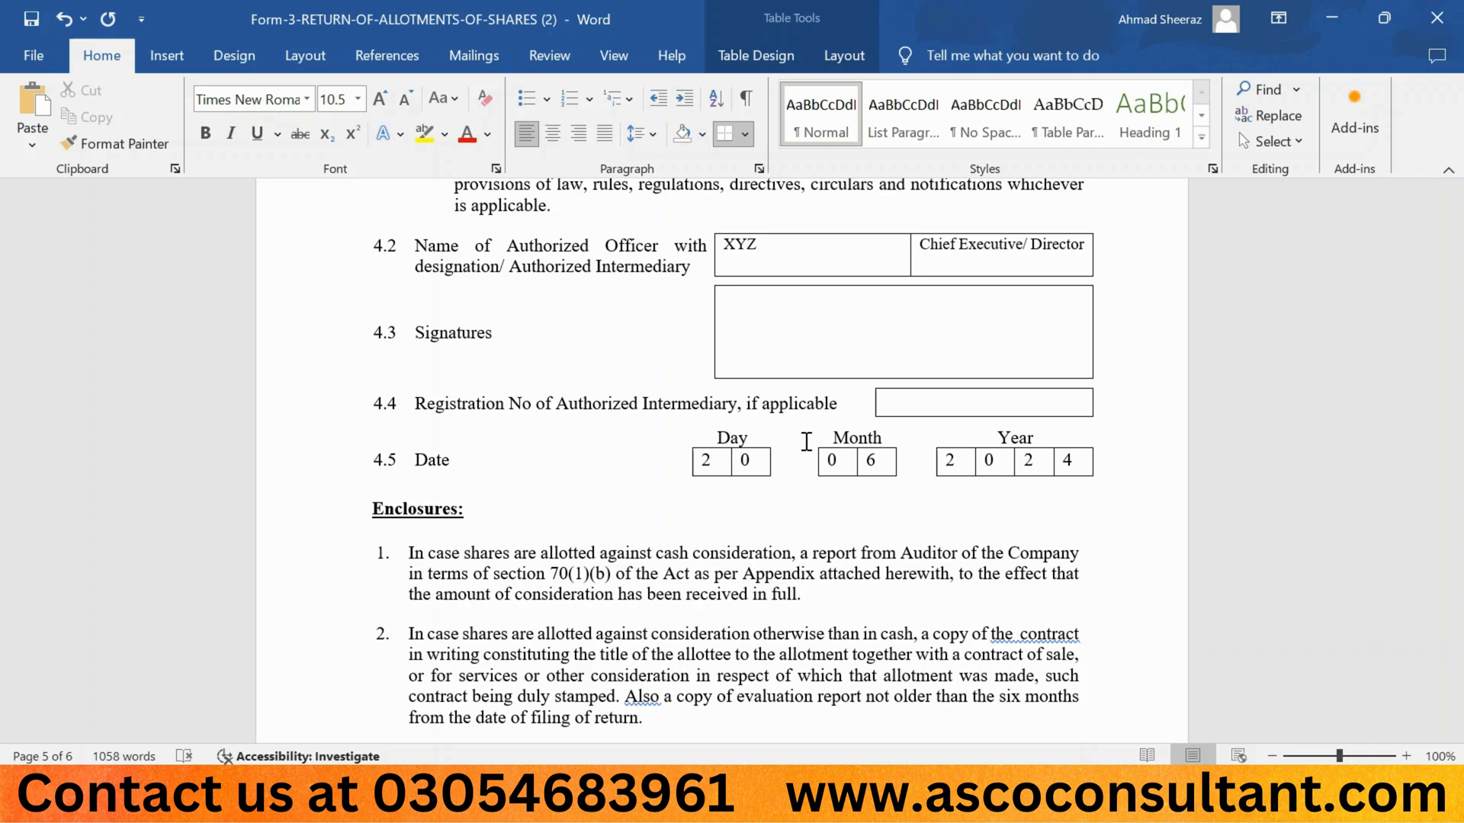
{"action": "scroll", "coordinate": [805, 442], "scroll_direction": "down", "scroll_amount": 2}
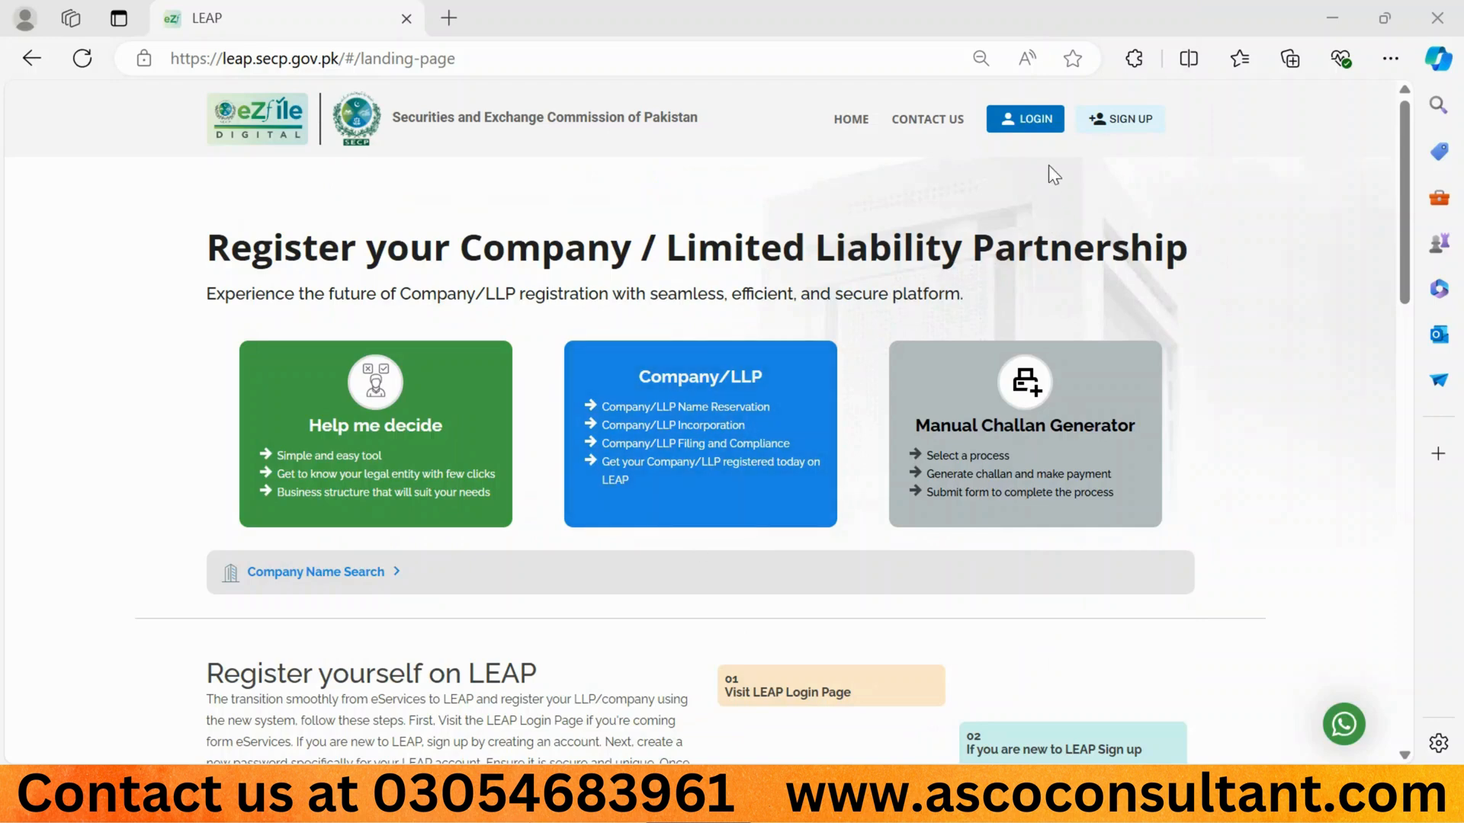
Step: Log in to the SECP LEAP portal with the pre-filled credentials and open Filing and Compliance for the listed company
{"action": "left_click", "coordinate": [1028, 128]}
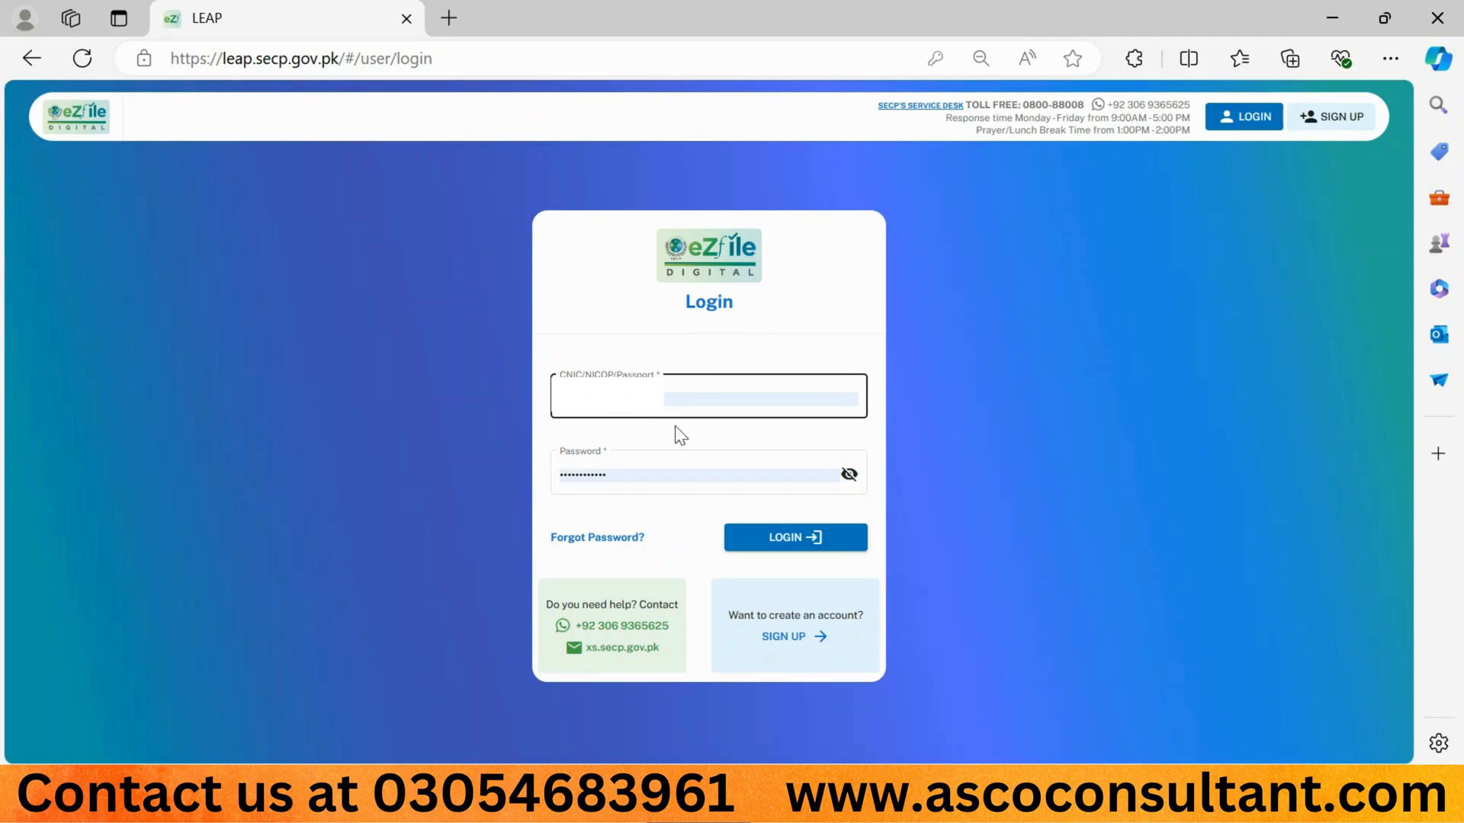
{"action": "left_click", "coordinate": [779, 543]}
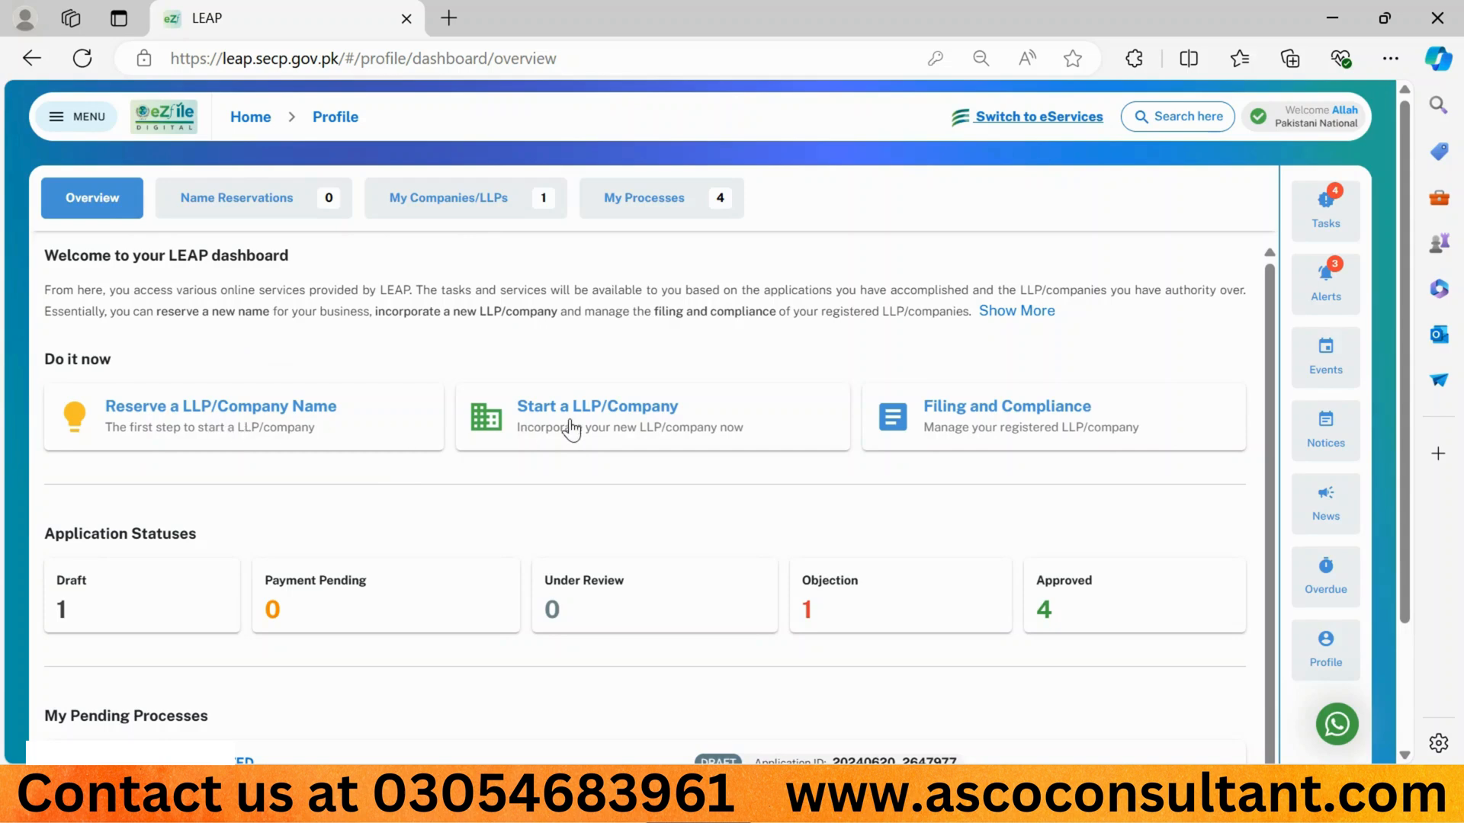
{"action": "left_click", "coordinate": [938, 429]}
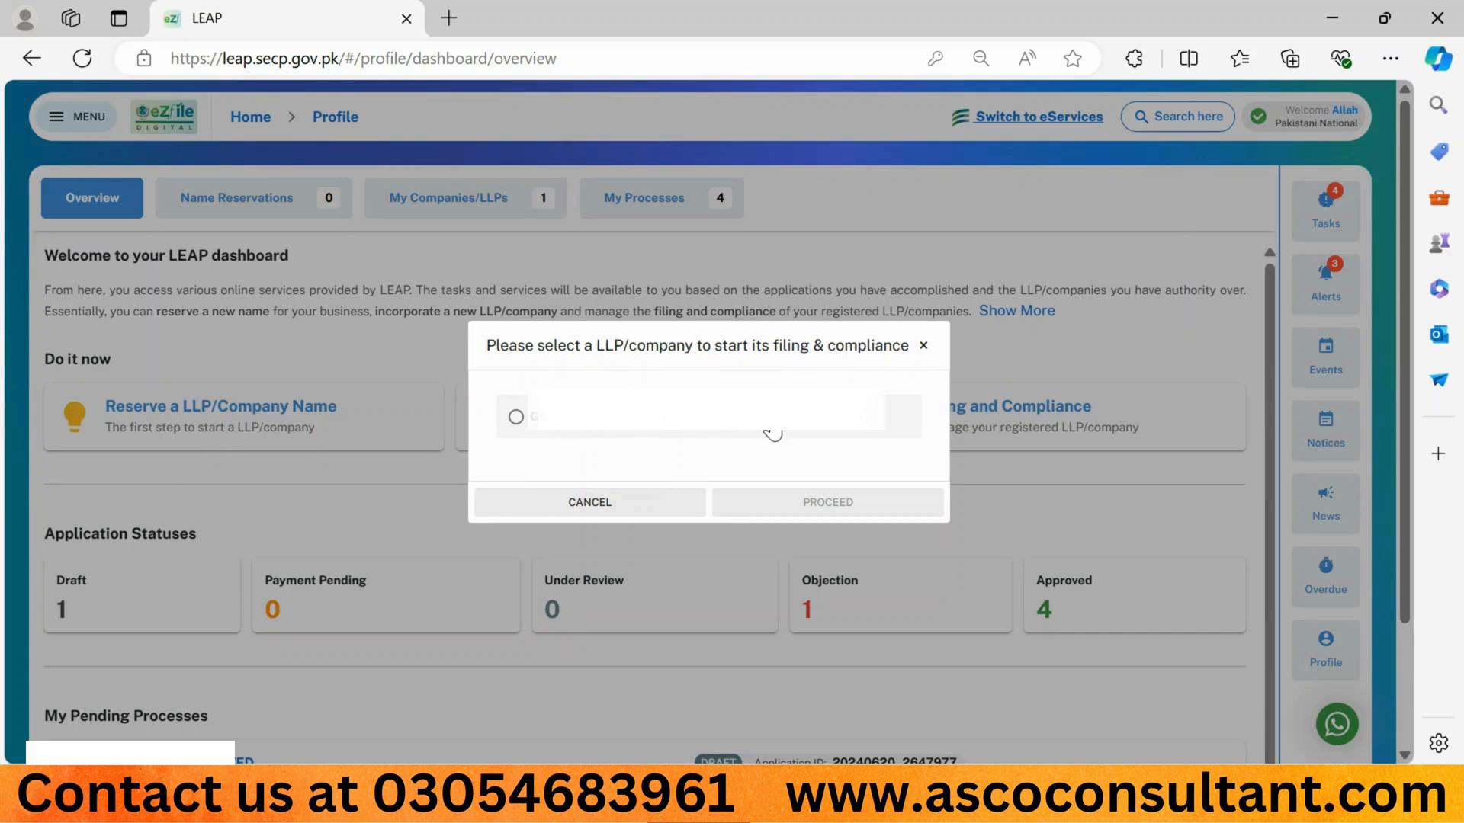
{"action": "left_click", "coordinate": [516, 418]}
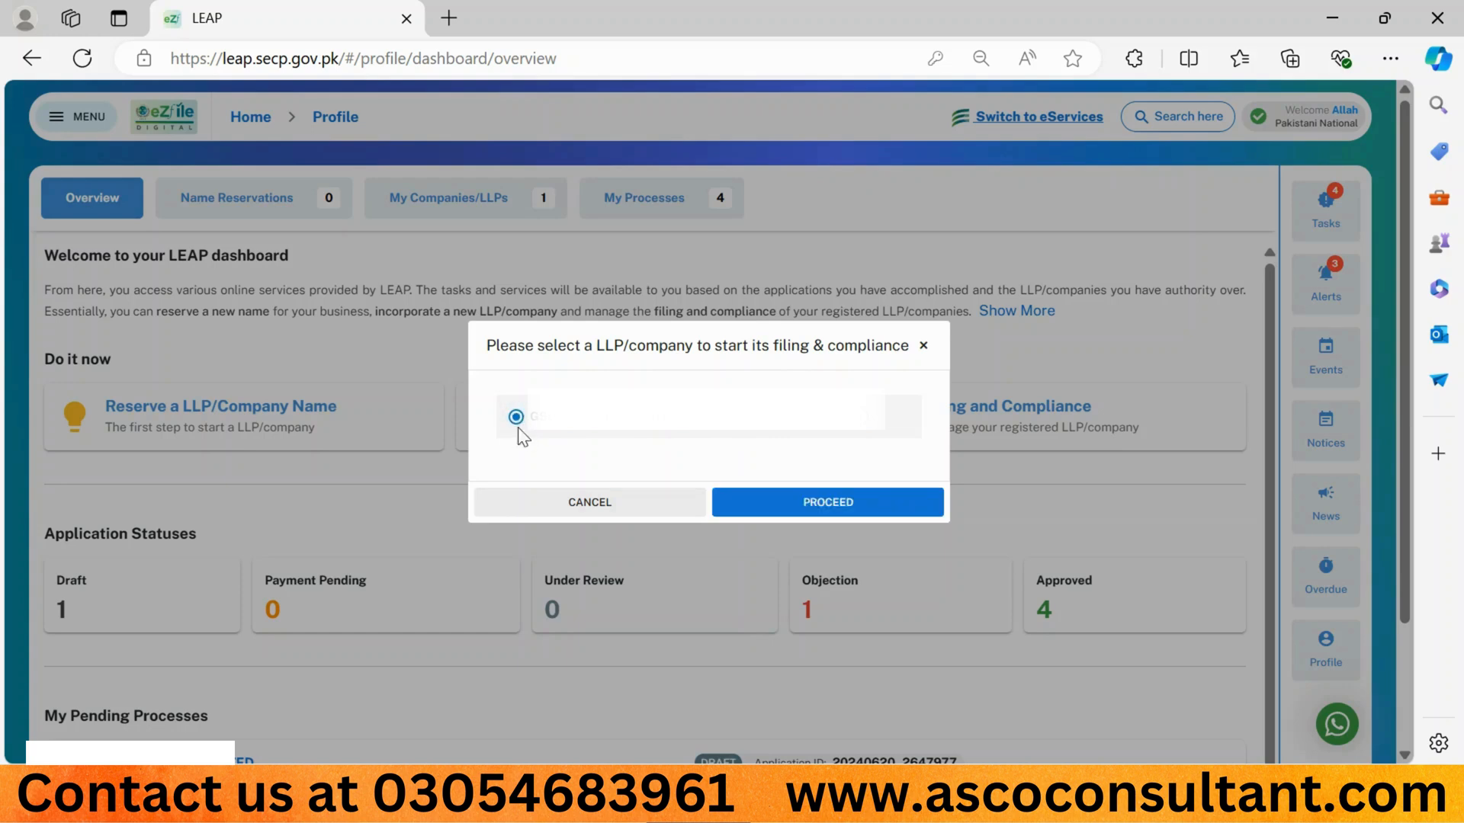
{"action": "left_click", "coordinate": [814, 509]}
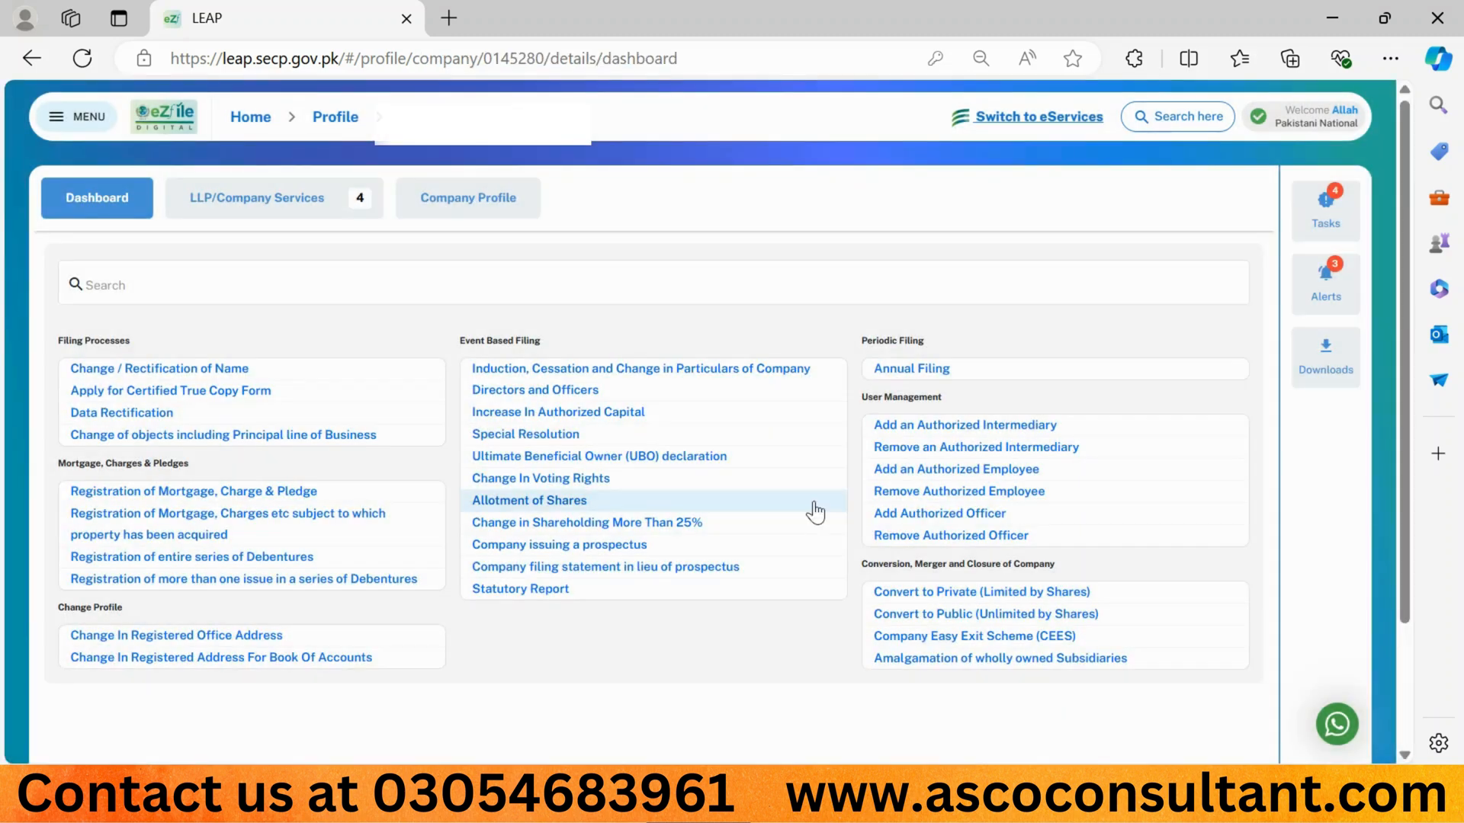
Step: Start the Change in Shareholding More Than 25% filing and check its application ID and number of paid-up shares
{"action": "left_click", "coordinate": [633, 283]}
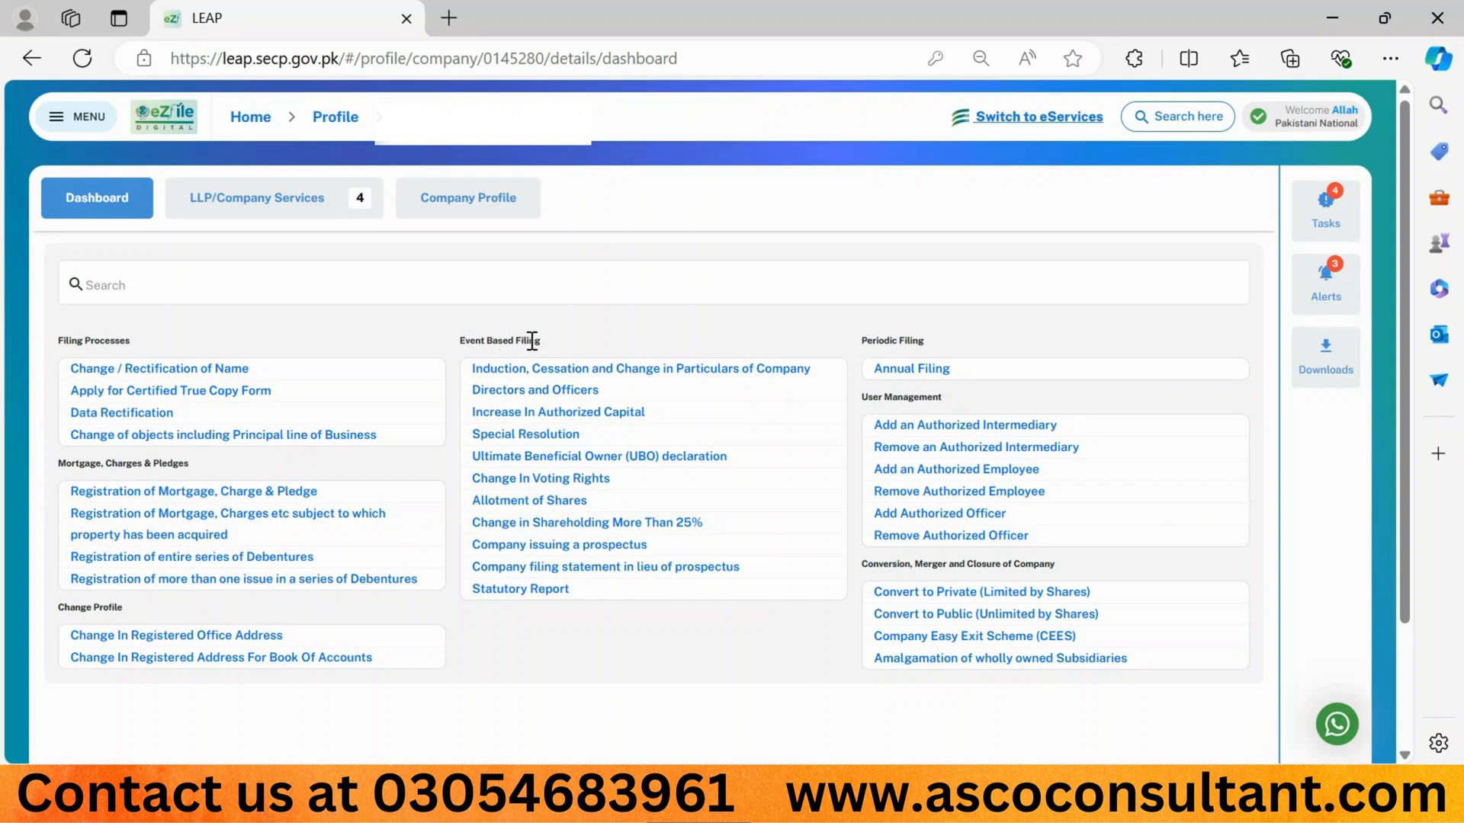
{"action": "left_click", "coordinate": [517, 532]}
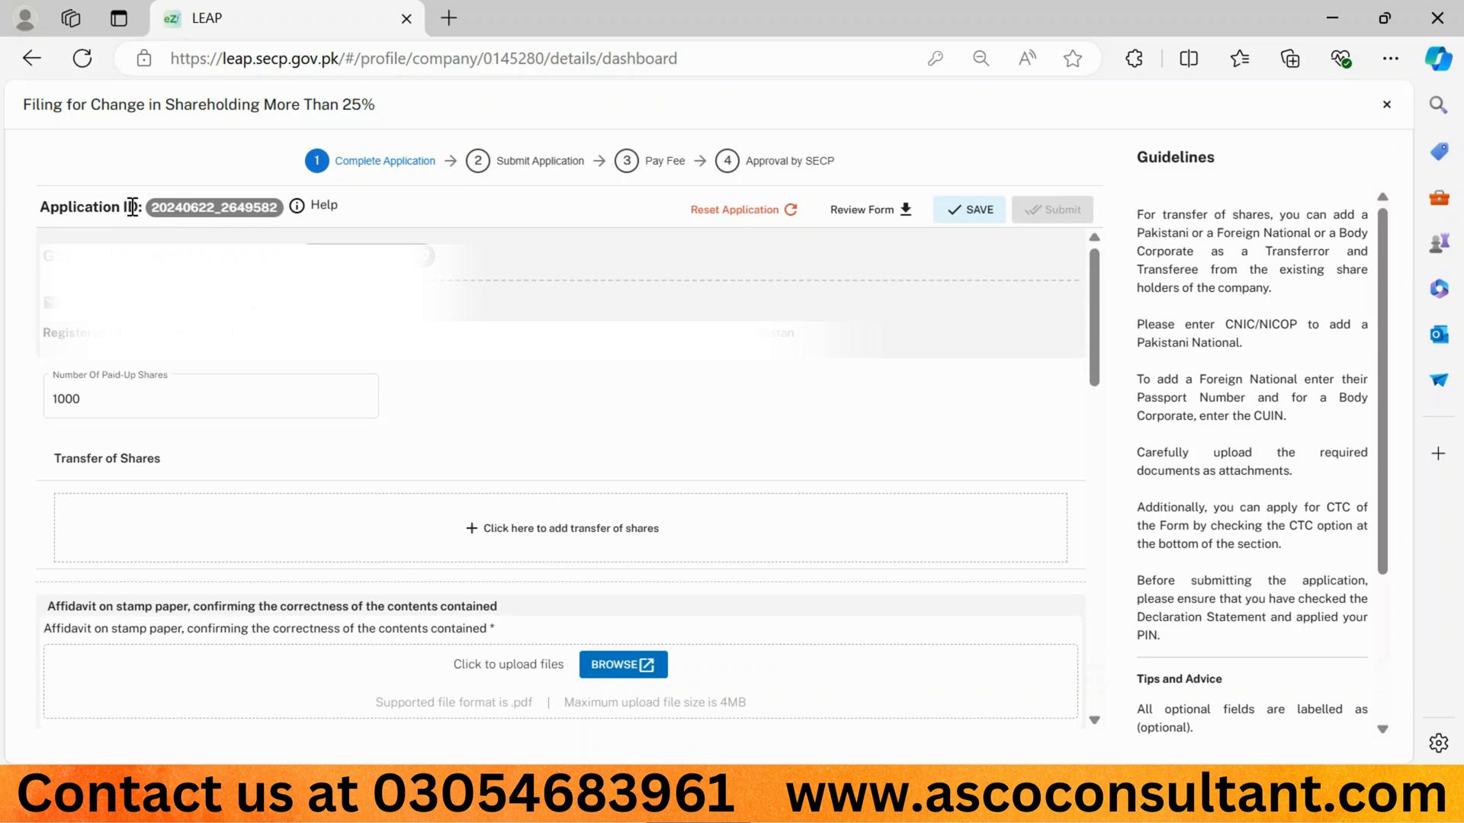
{"action": "left_click_drag", "start_coordinate": [151, 206], "coordinate": [277, 209]}
{"action": "left_click", "coordinate": [267, 263]}
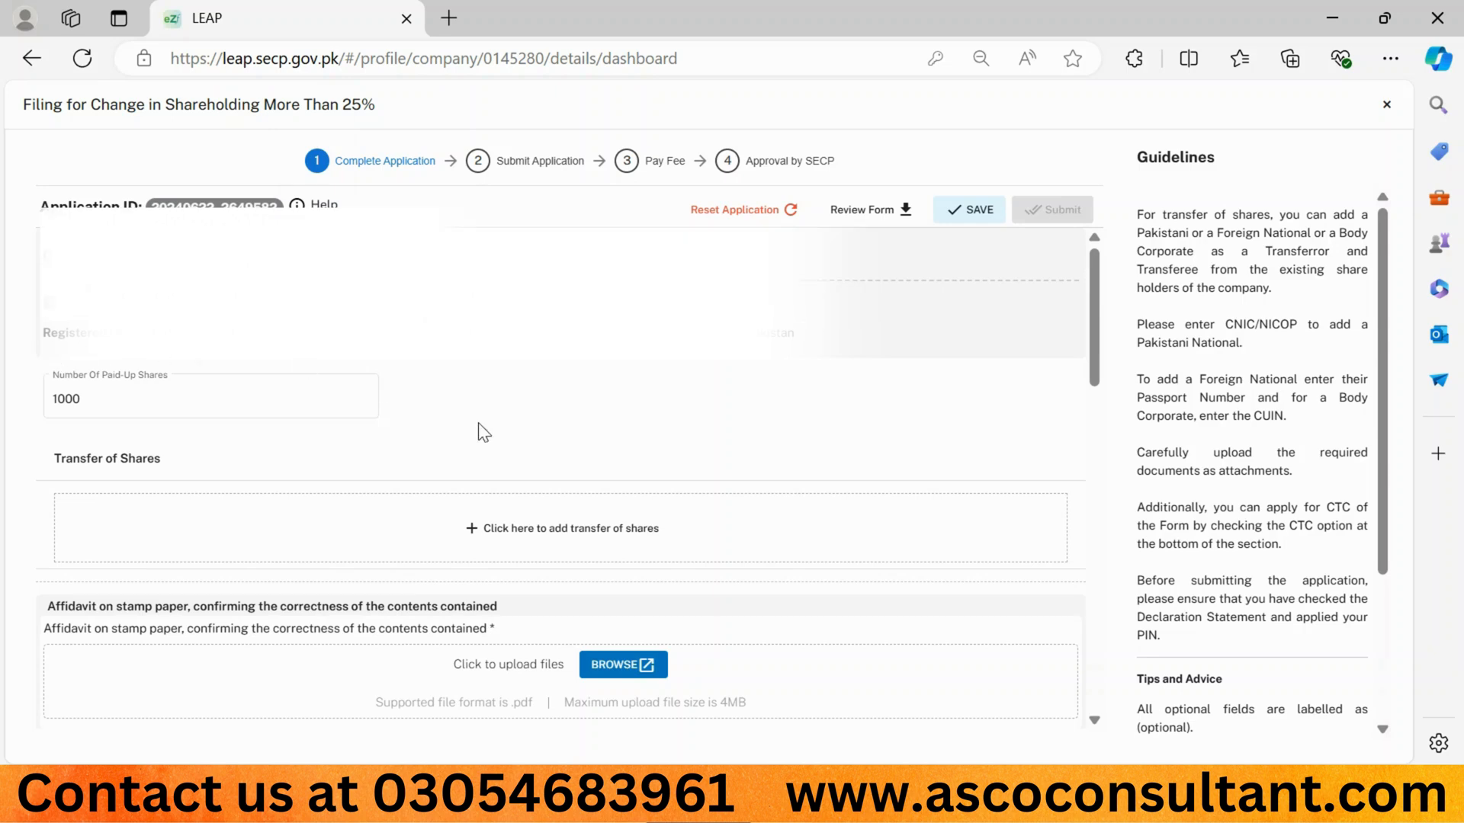
{"action": "scroll", "coordinate": [479, 427], "scroll_direction": "down", "scroll_amount": 2}
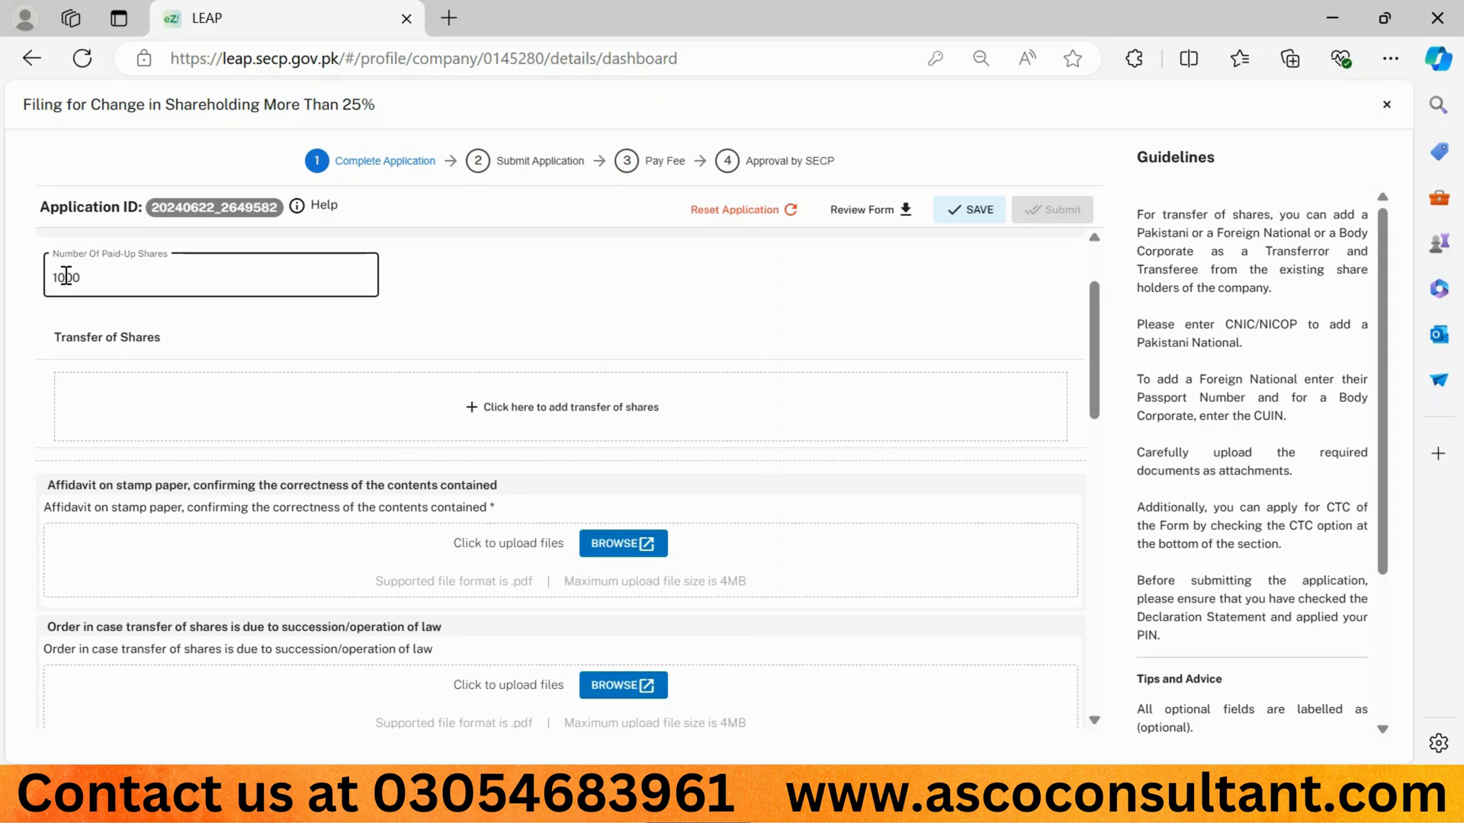
Step: Review the filing's transfer of shares section, affidavit and succession order uploads, shareholder list and transfer attachments, and declarant options
{"action": "scroll", "coordinate": [310, 384], "scroll_direction": "down", "scroll_amount": 1}
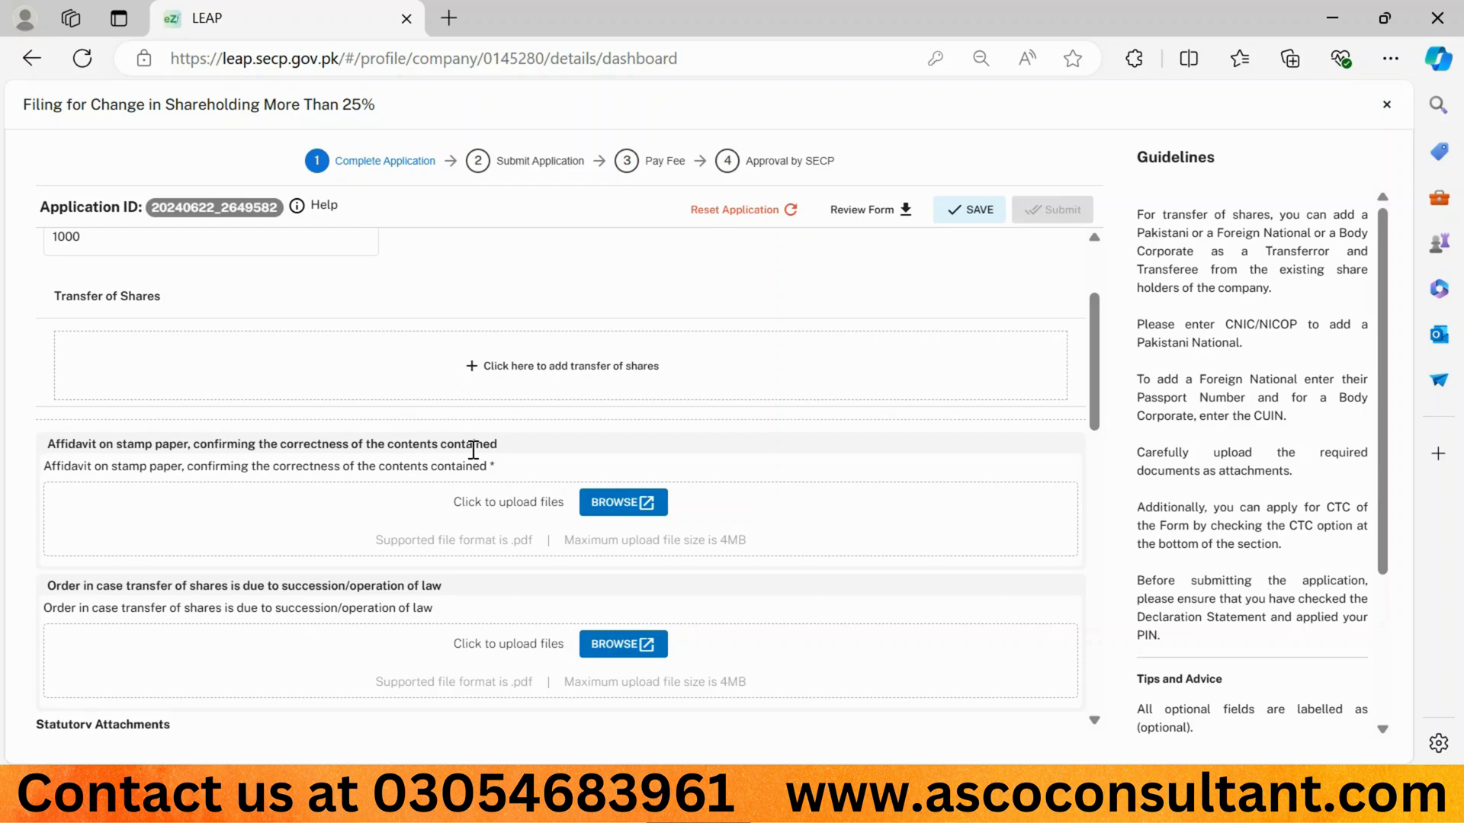
{"action": "scroll", "coordinate": [473, 450], "scroll_direction": "down", "scroll_amount": 2}
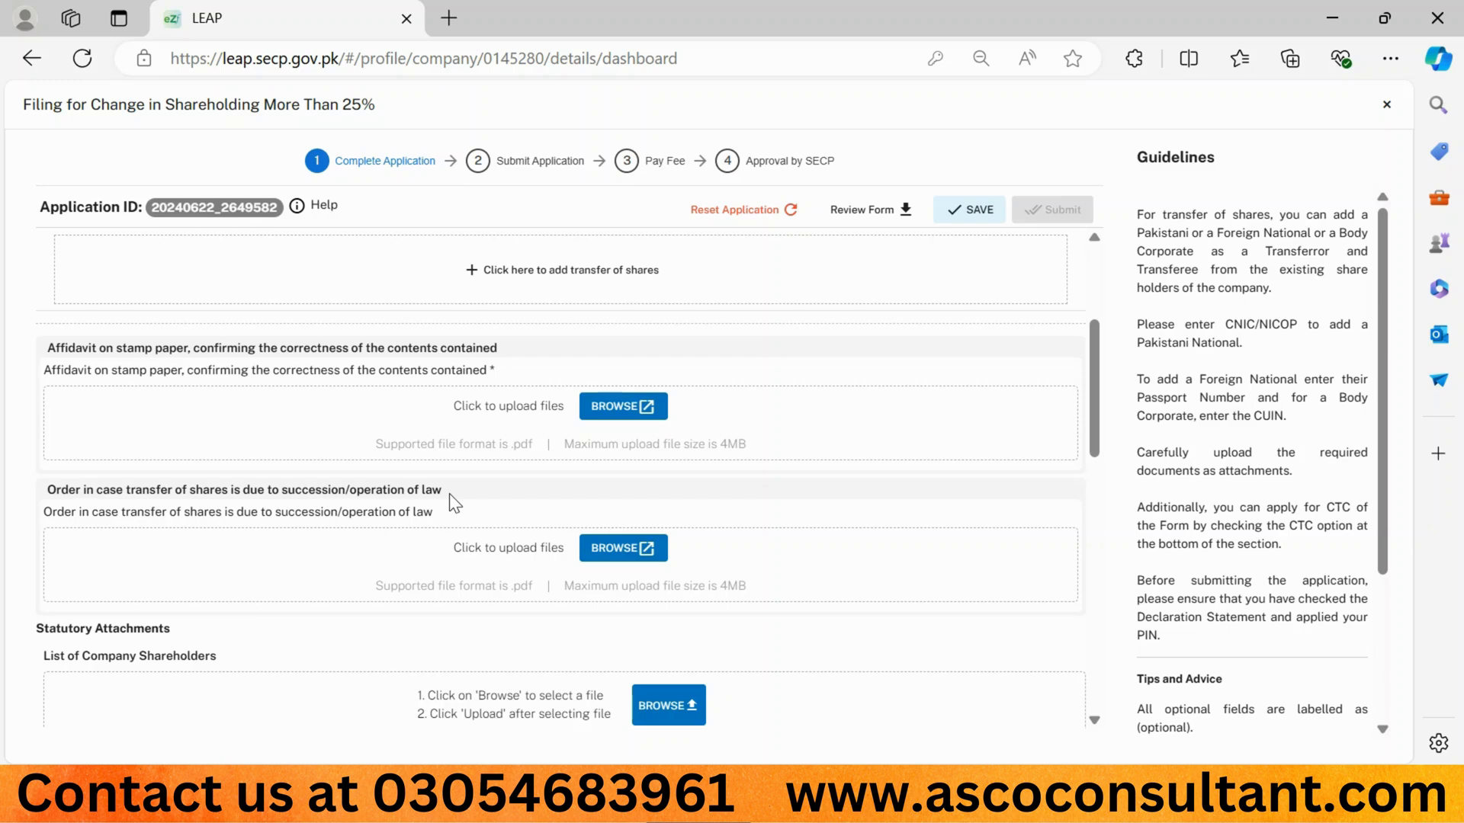
{"action": "scroll", "coordinate": [450, 493], "scroll_direction": "down", "scroll_amount": 2}
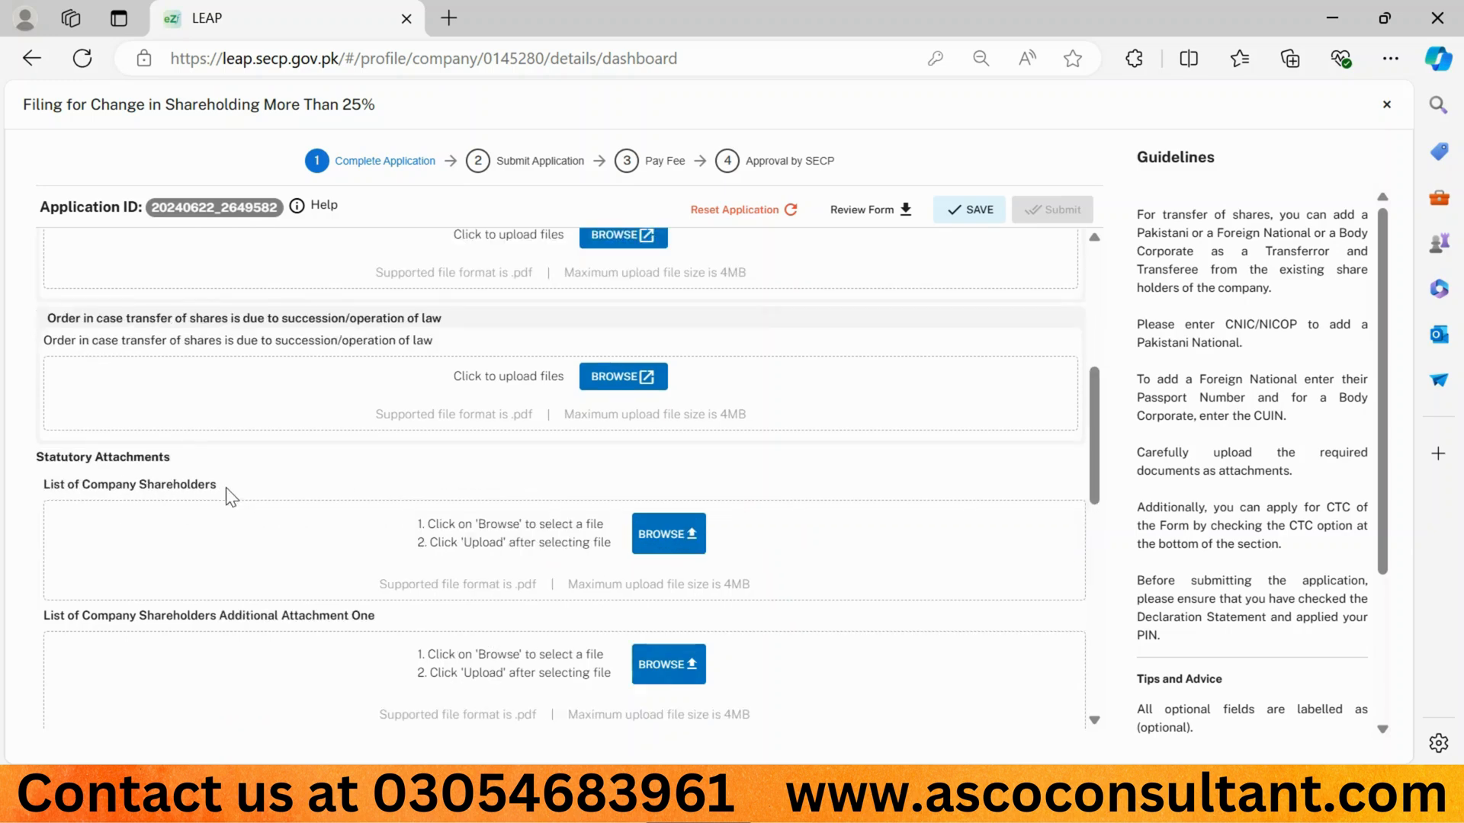
{"action": "scroll", "coordinate": [226, 488], "scroll_direction": "down", "scroll_amount": 1}
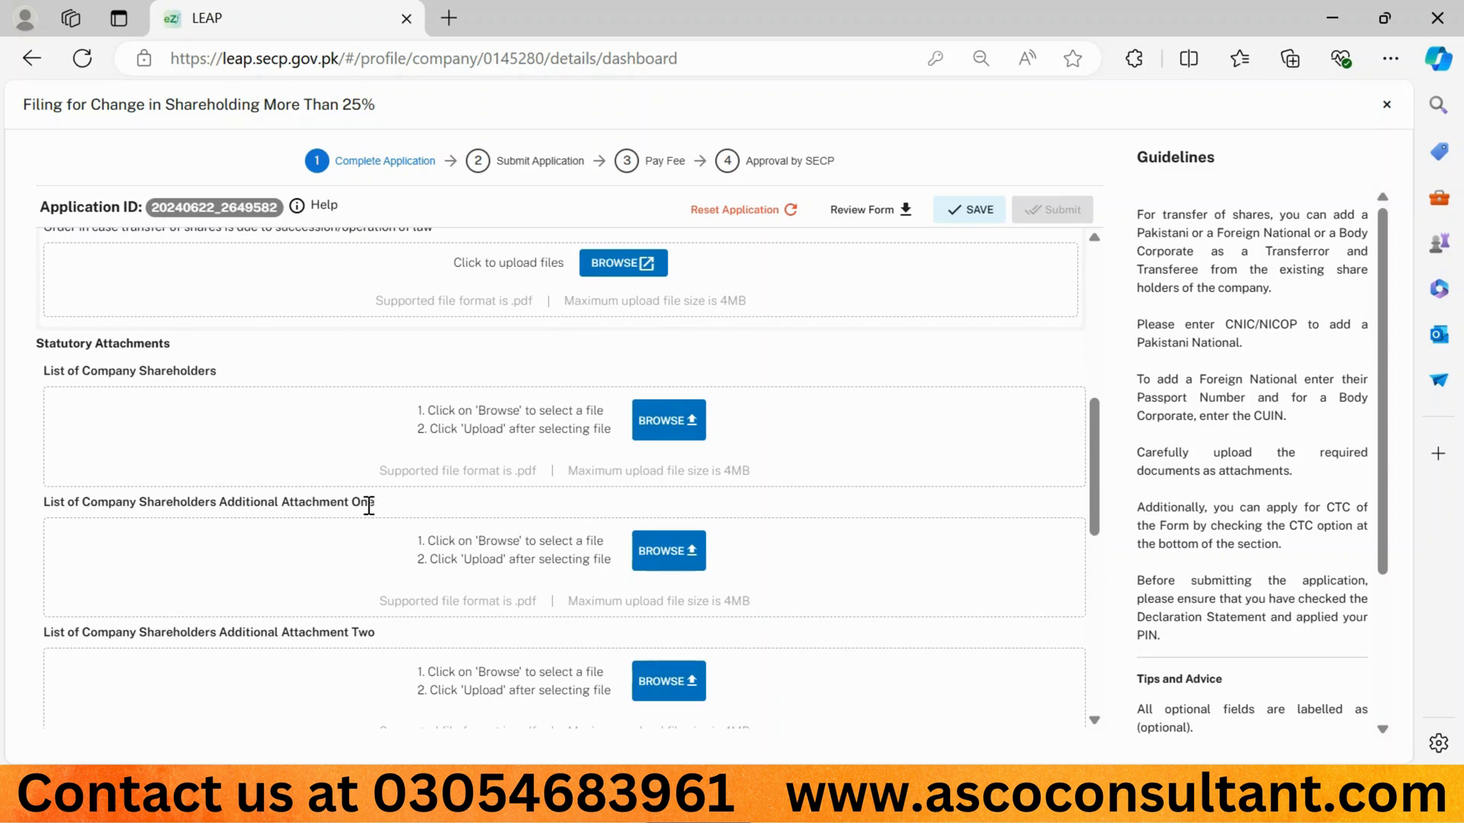
{"action": "scroll", "coordinate": [368, 506], "scroll_direction": "down", "scroll_amount": 1}
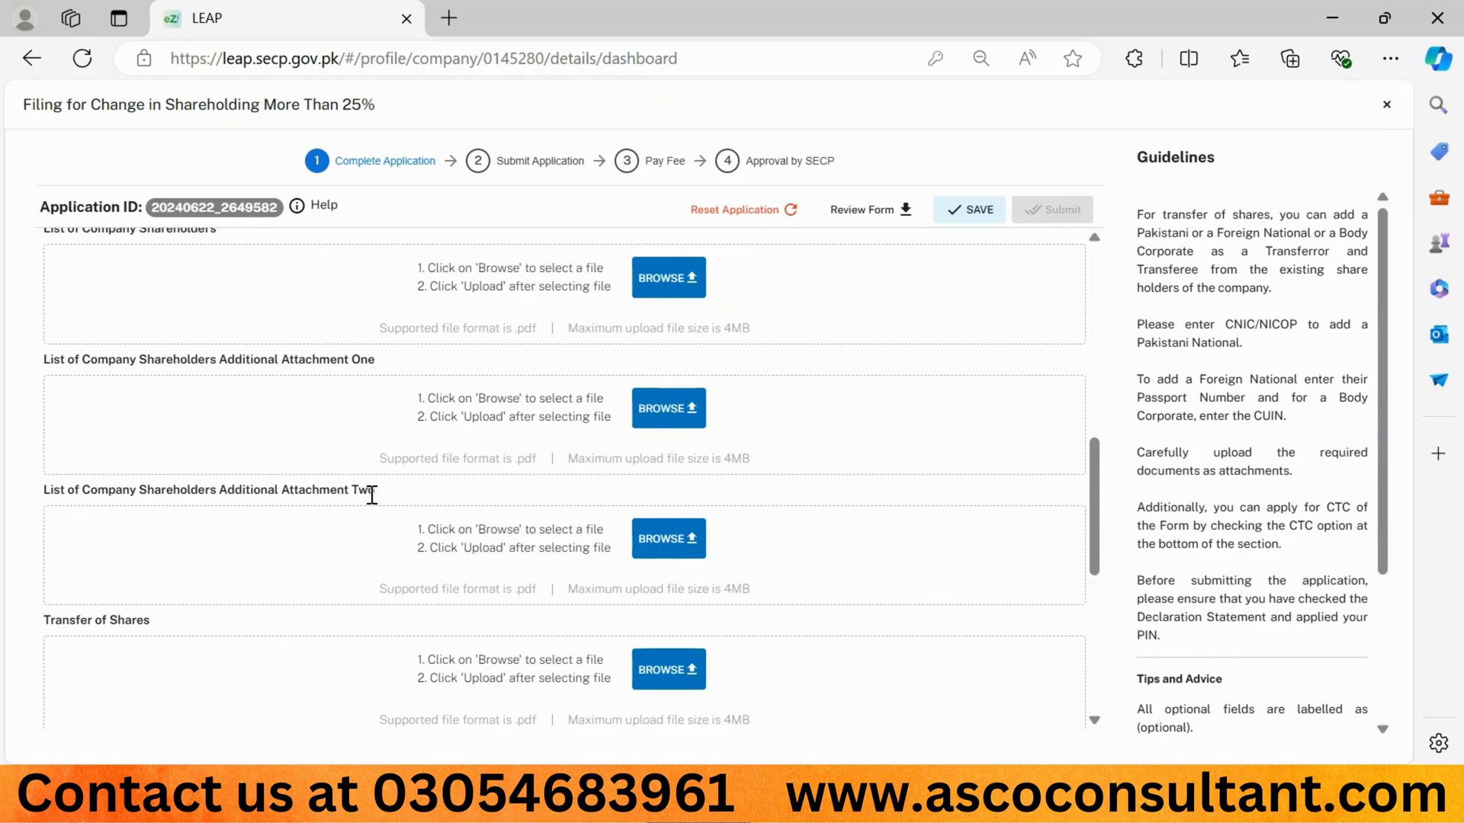
{"action": "scroll", "coordinate": [371, 496], "scroll_direction": "down", "scroll_amount": 1}
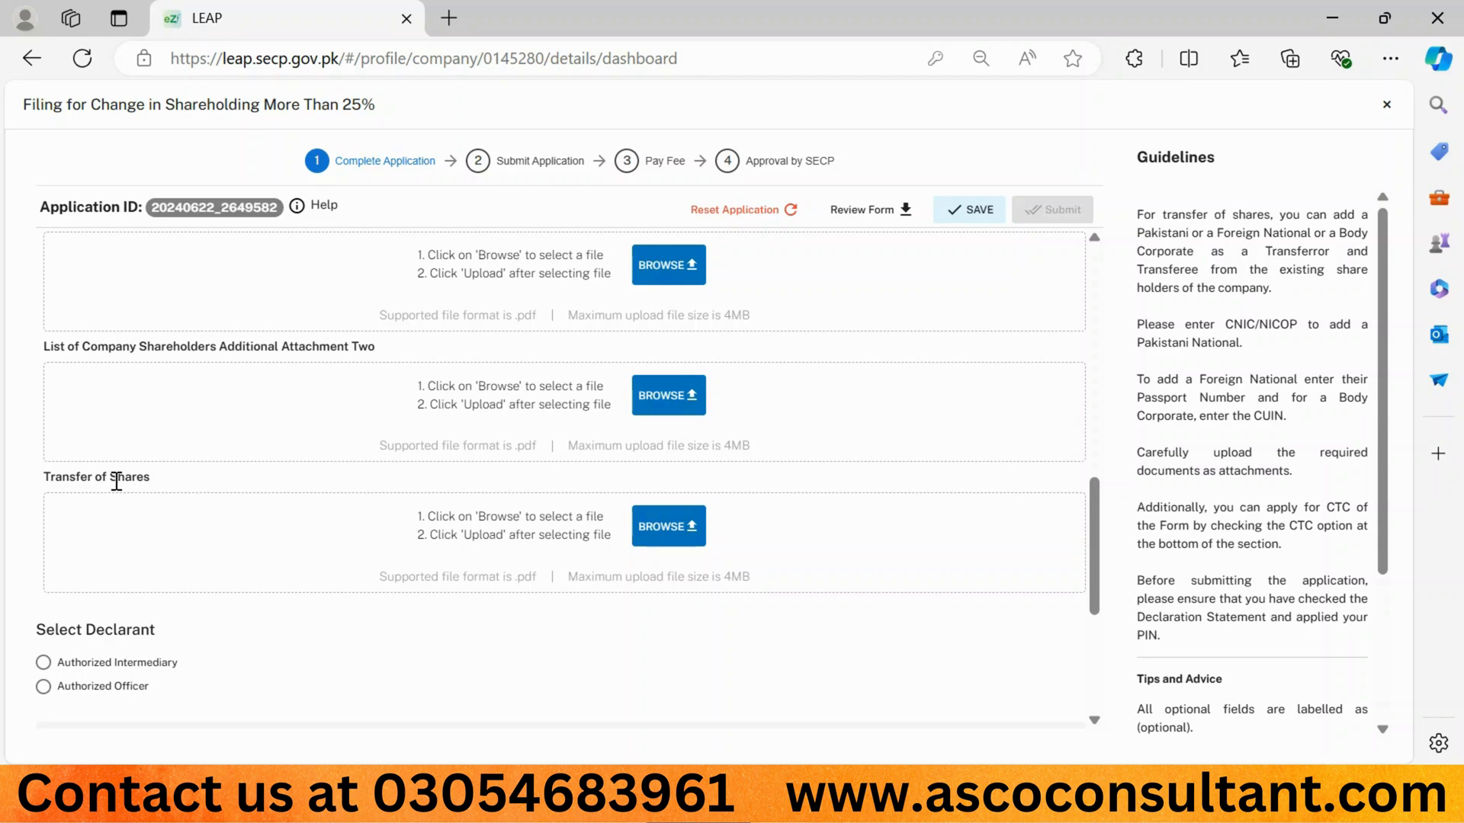
{"action": "scroll", "coordinate": [660, 334], "scroll_direction": "up", "scroll_amount": 2}
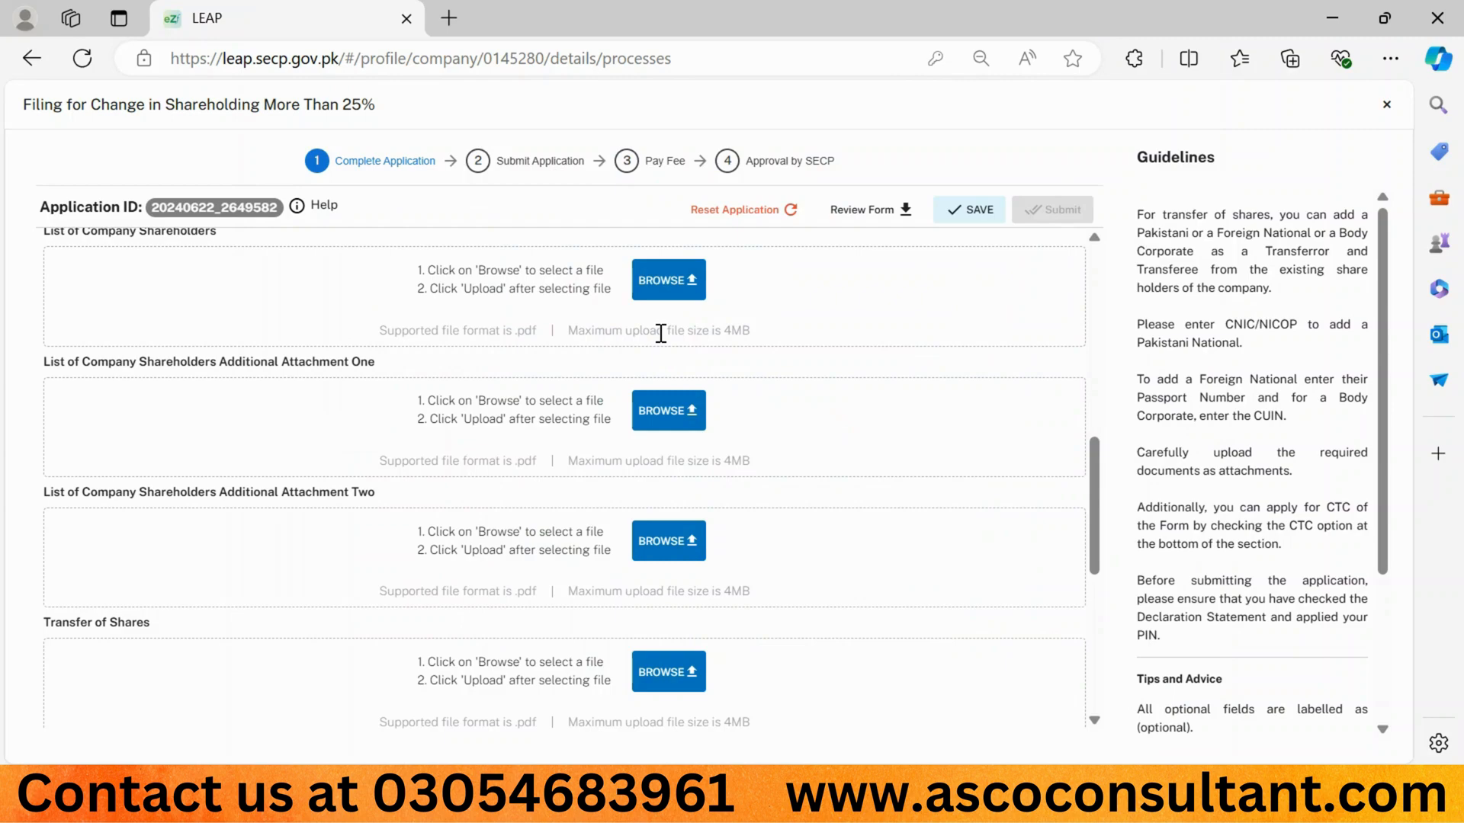
{"action": "scroll", "coordinate": [587, 368], "scroll_direction": "up", "scroll_amount": 8}
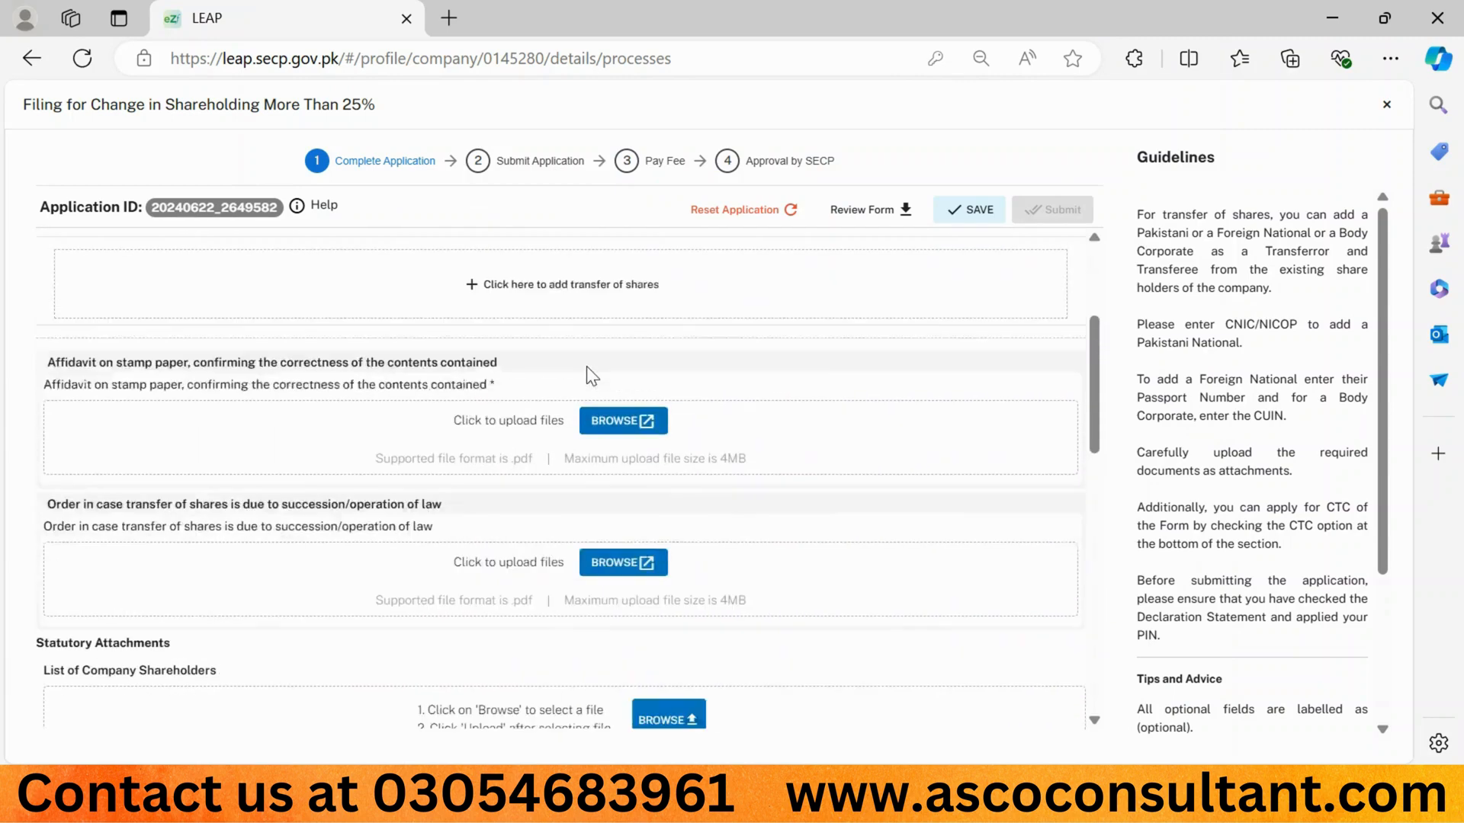
{"action": "scroll", "coordinate": [587, 369], "scroll_direction": "up", "scroll_amount": 1}
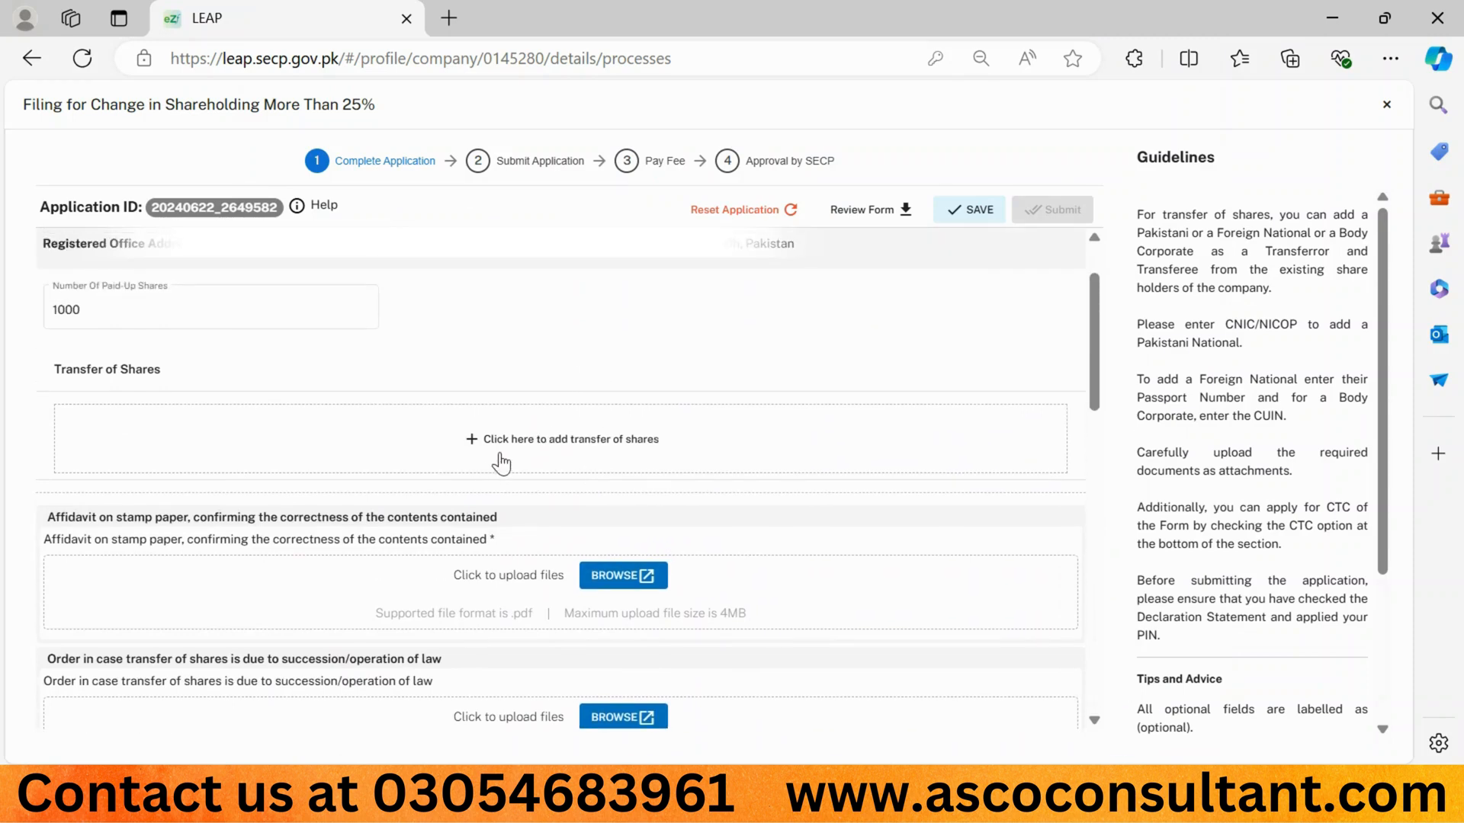
Step: Add a transfer of shares with a Pakistani citizen as transferor, enter the transferor's CNIC number and search for the record
{"action": "left_click", "coordinate": [554, 460]}
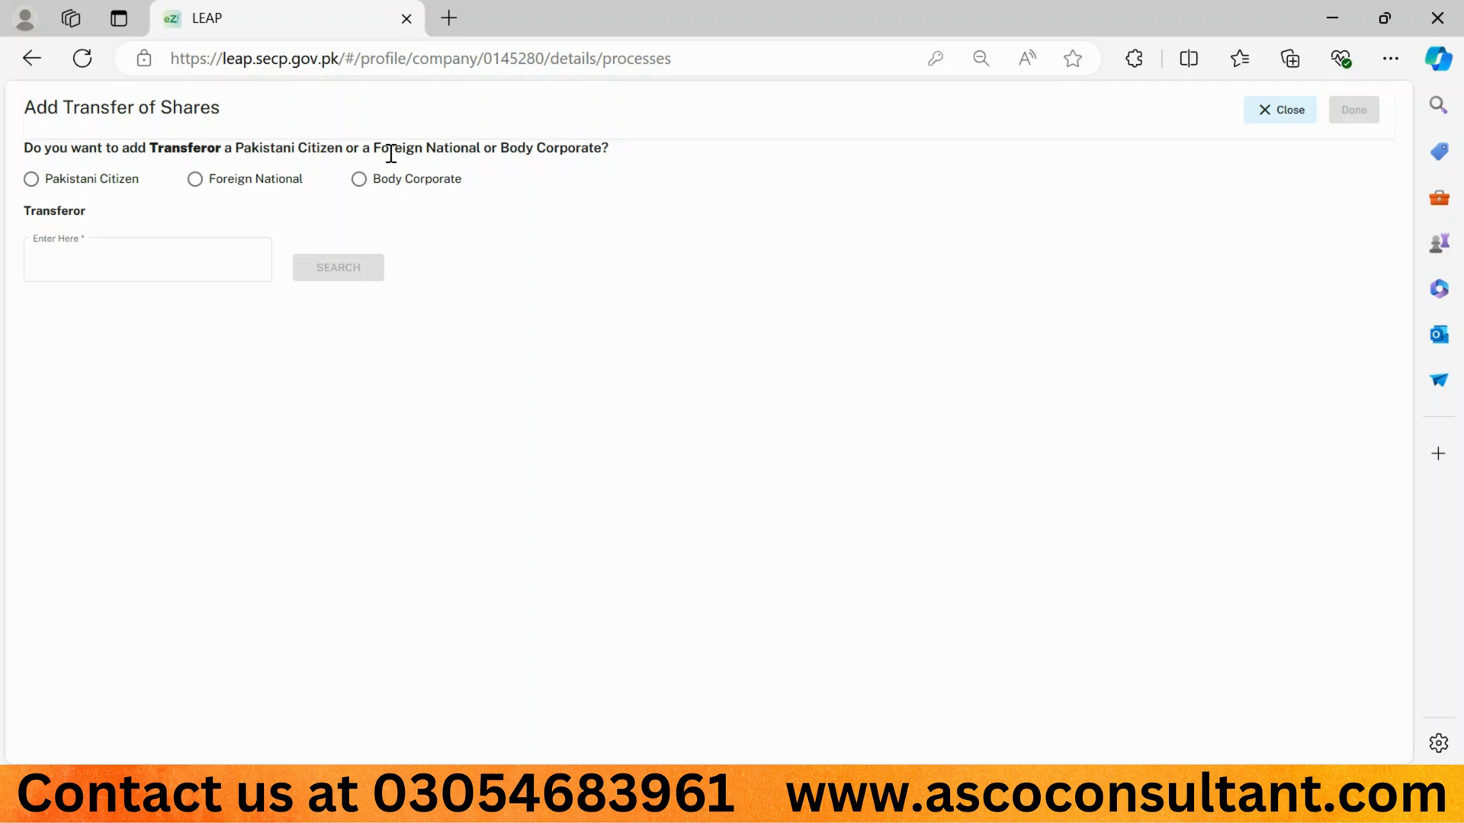
{"action": "left_click", "coordinate": [39, 183]}
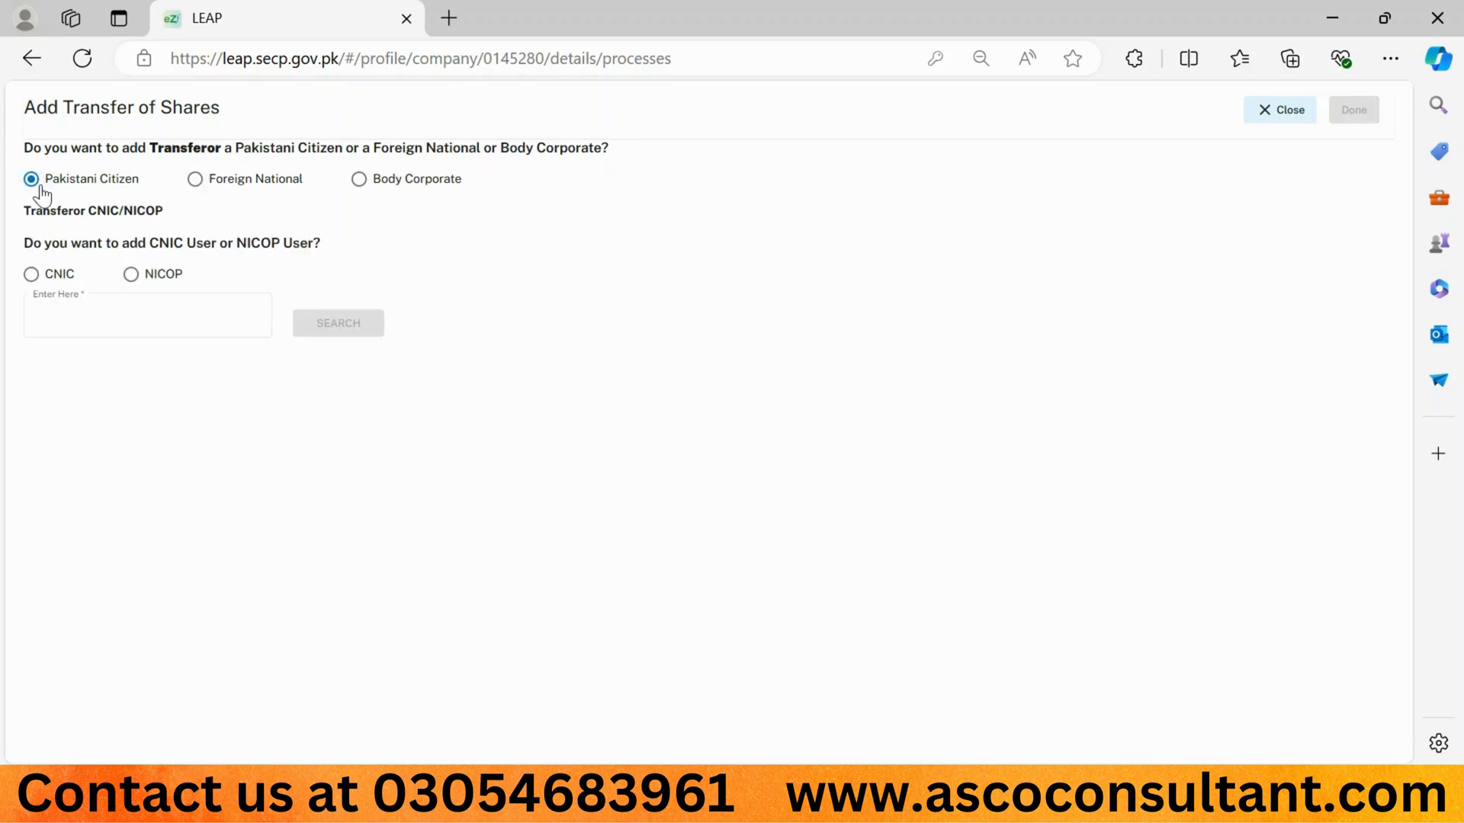
{"action": "left_click", "coordinate": [31, 274]}
{"action": "left_click", "coordinate": [139, 317]}
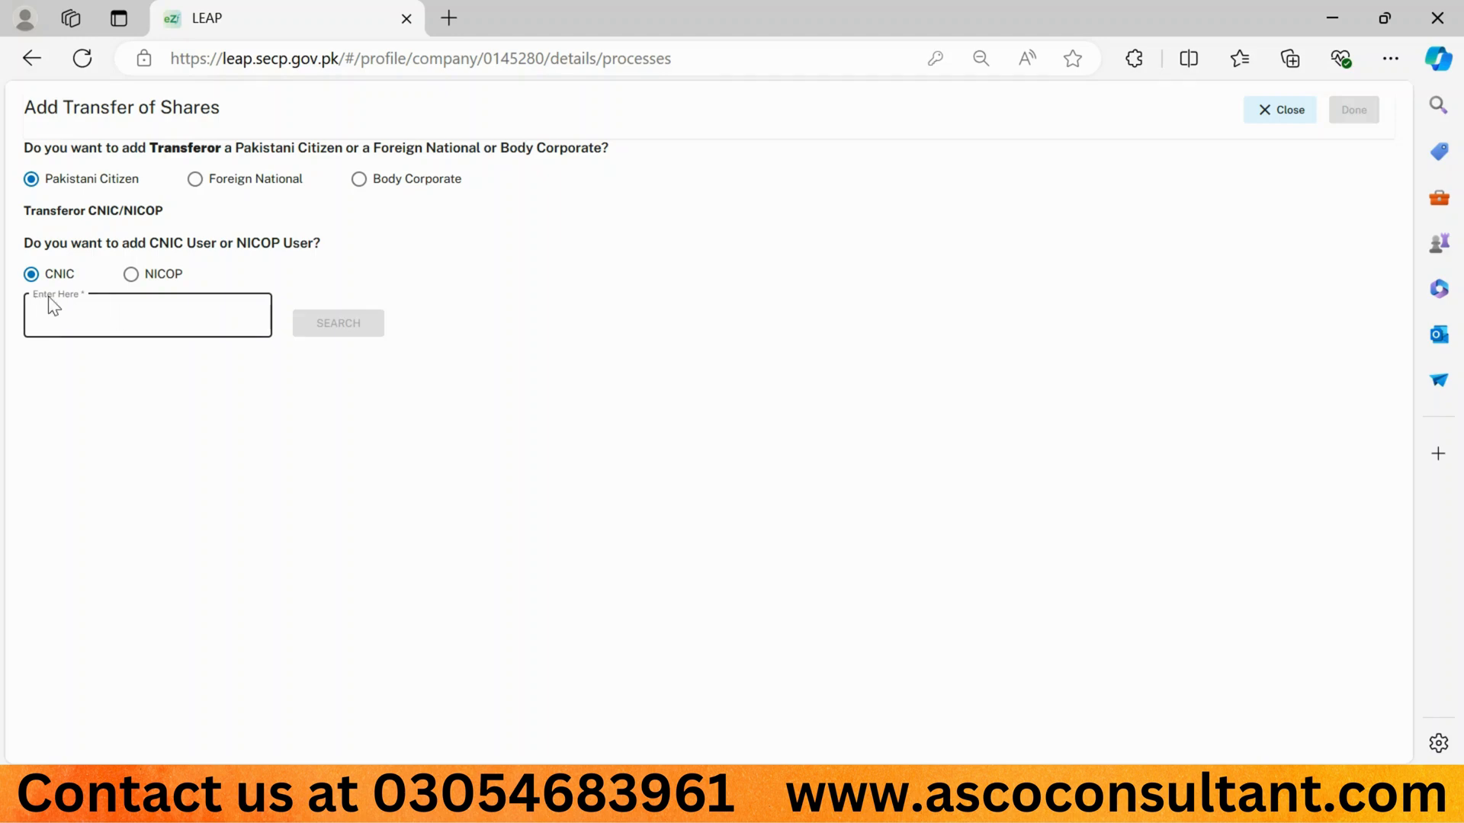
{"action": "left_click", "coordinate": [63, 318]}
{"action": "type", "text": "41"}
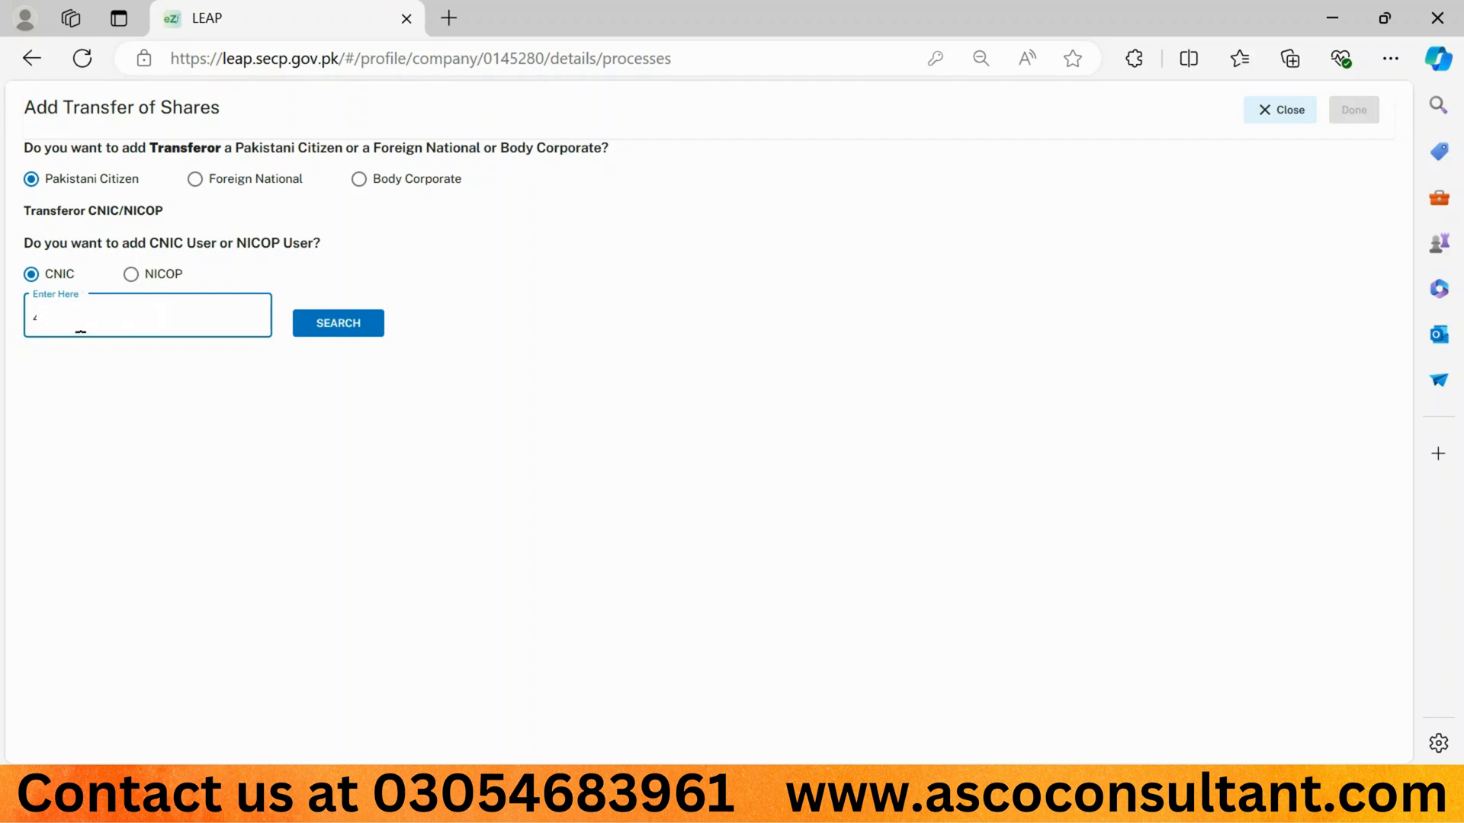
{"action": "left_click", "coordinate": [344, 330]}
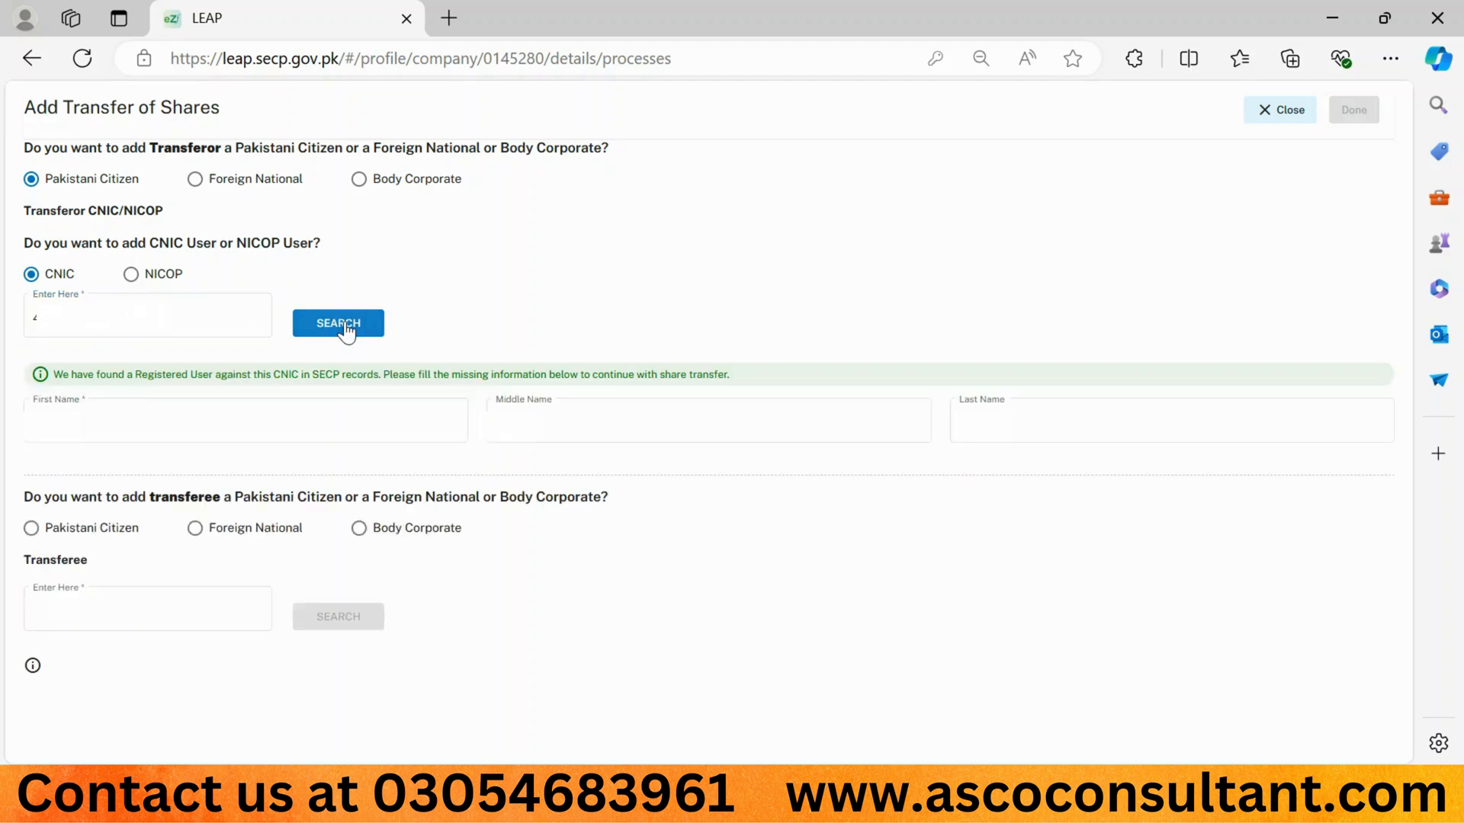
{"action": "left_click", "coordinate": [219, 401]}
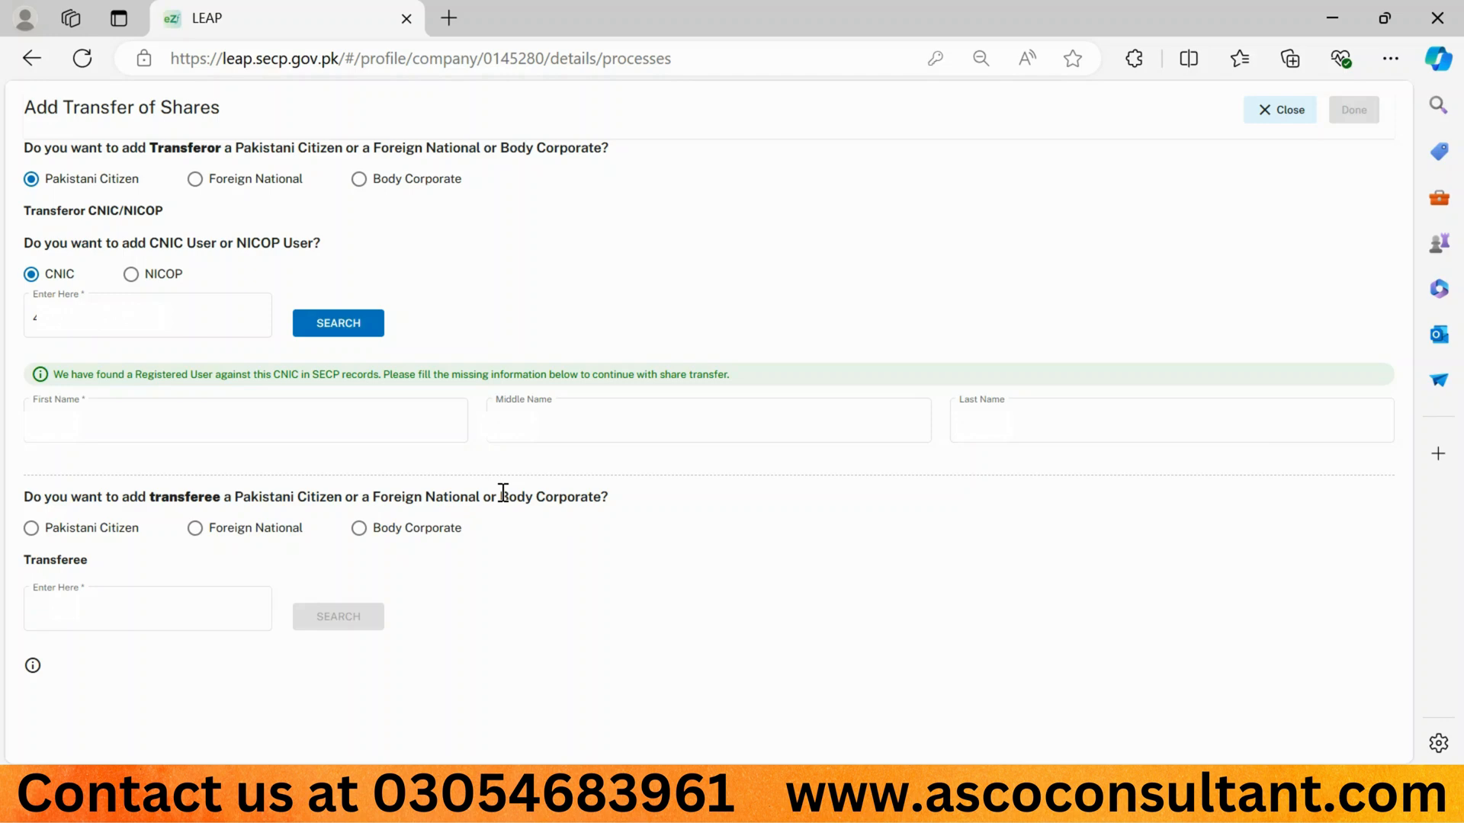
Step: Set the transferee as a Pakistani citizen with CNIC, enter the transferee's CNIC number and search for the record
{"action": "left_click", "coordinate": [31, 528]}
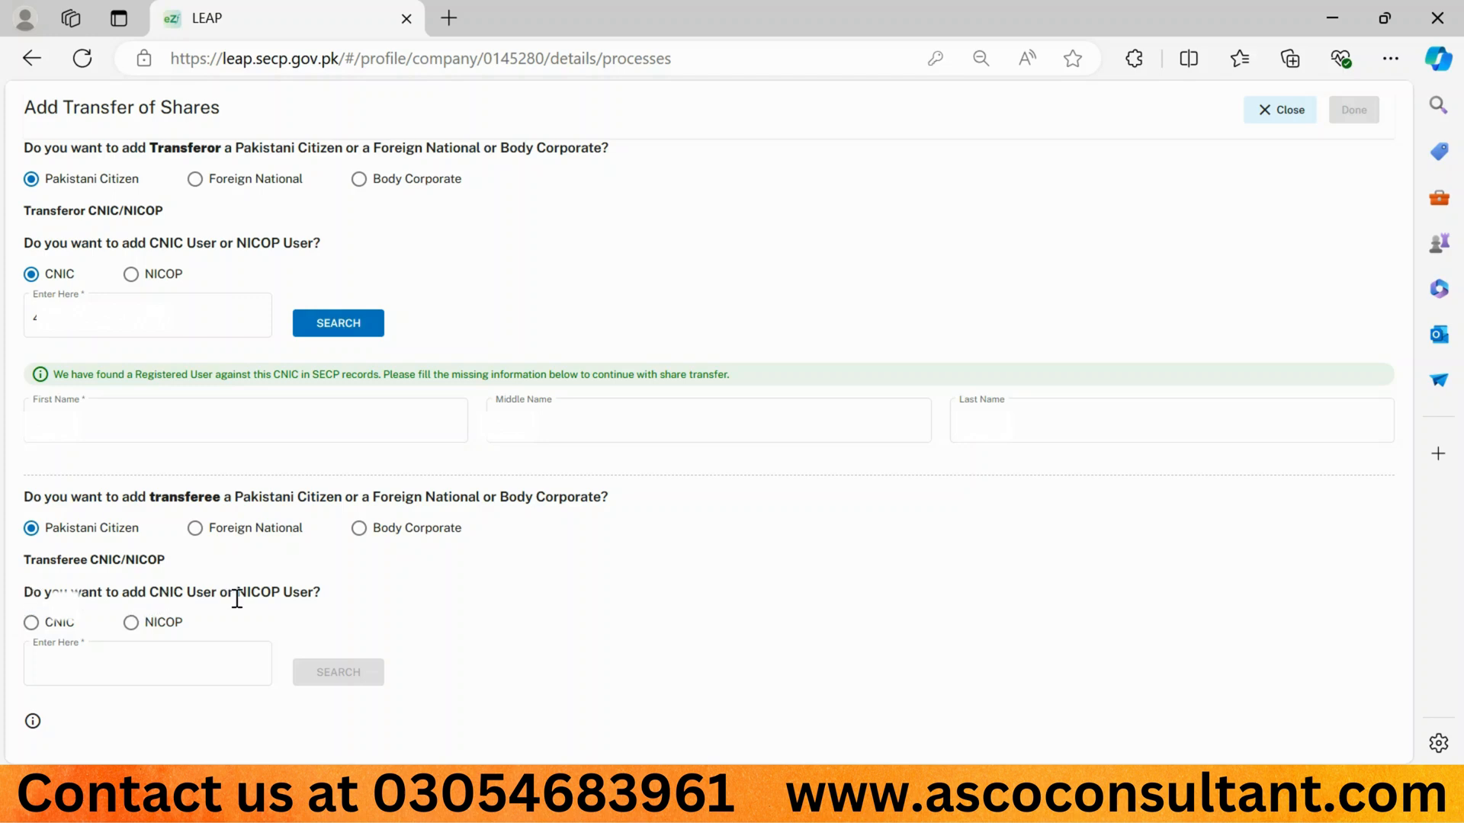
{"action": "left_click", "coordinate": [30, 622]}
{"action": "left_click", "coordinate": [88, 679]}
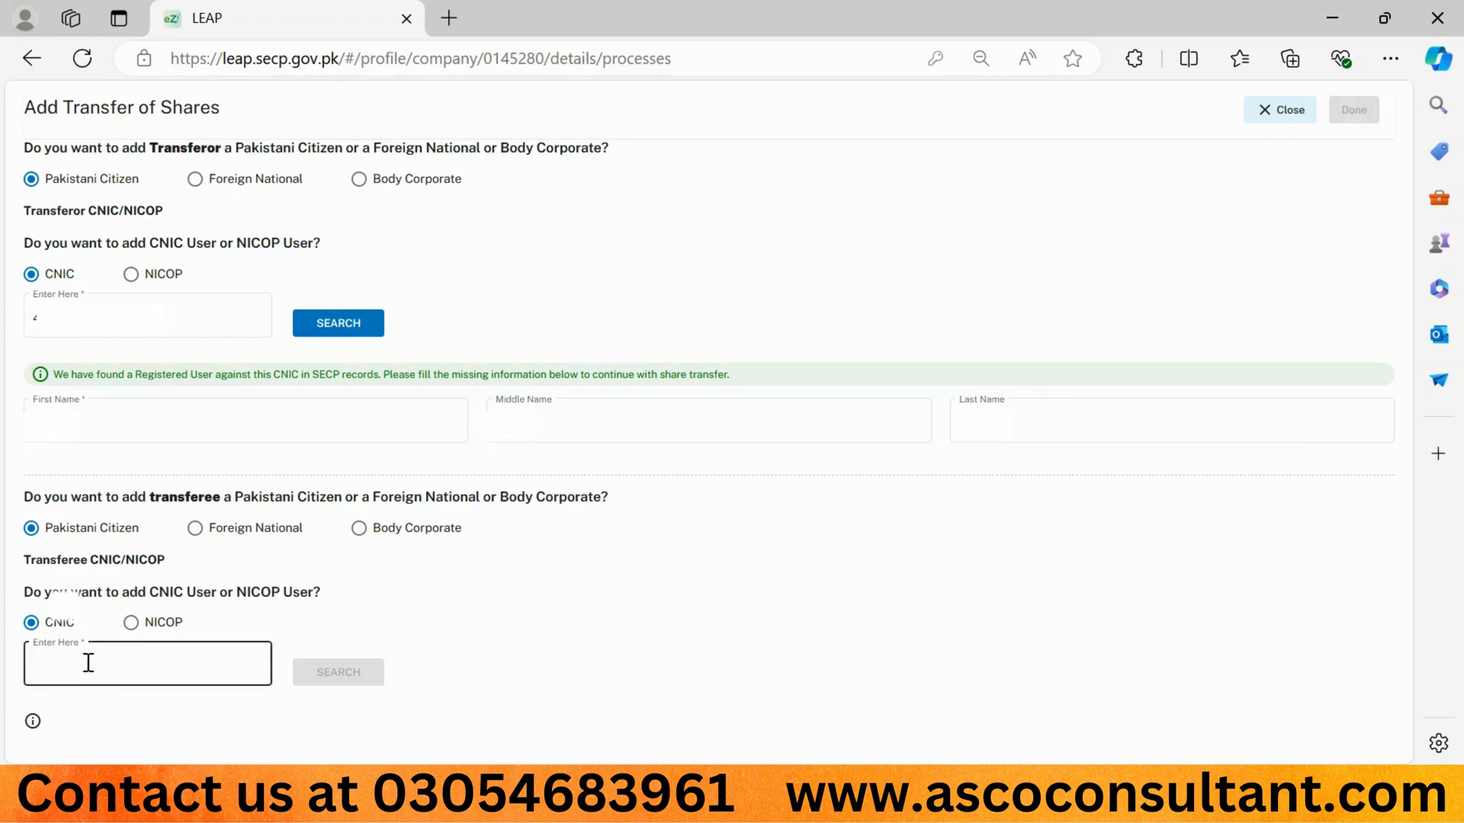
{"action": "left_click", "coordinate": [88, 662]}
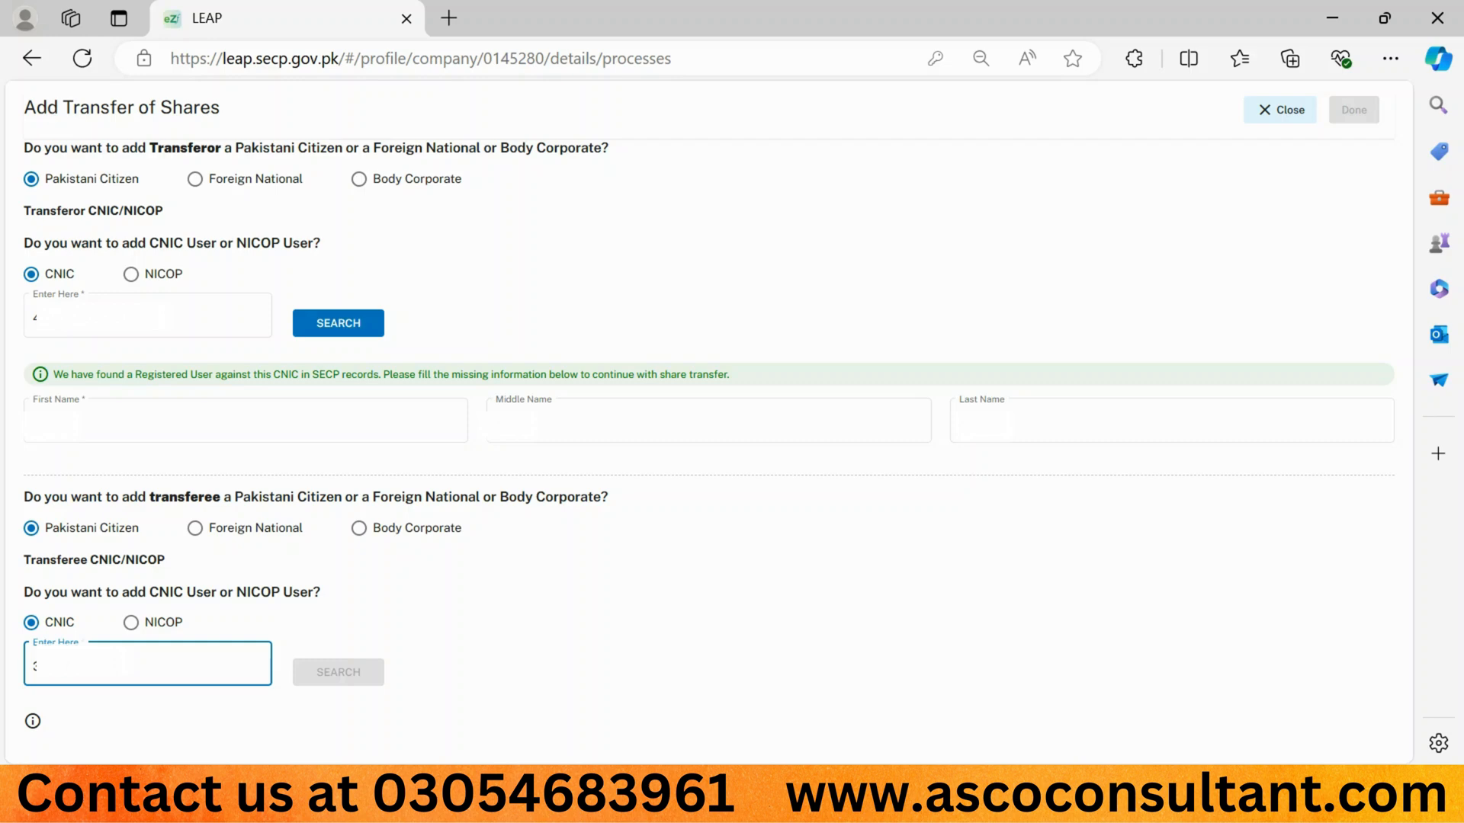
{"action": "type", "text": "1"}
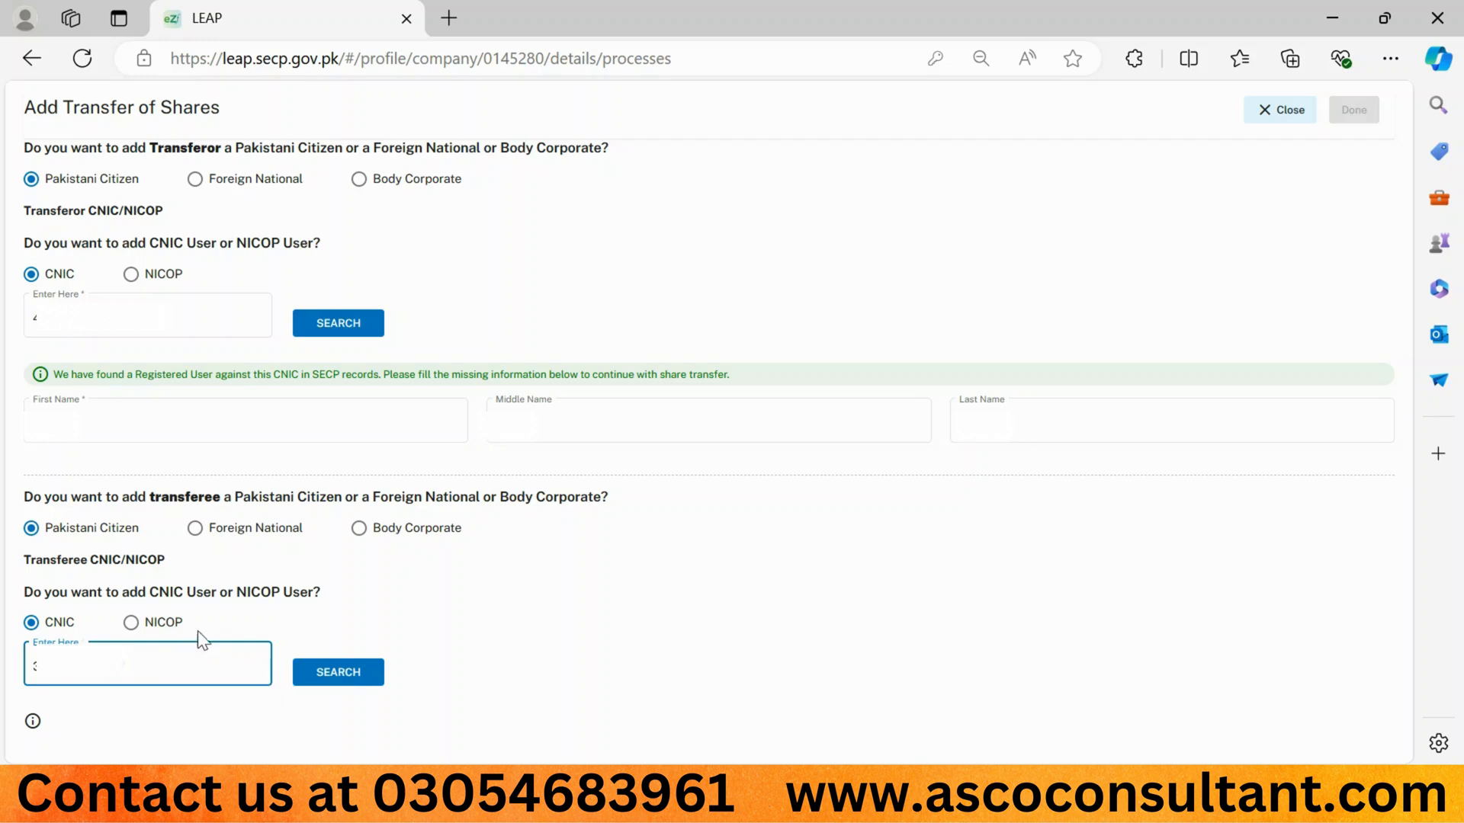
{"action": "left_click", "coordinate": [331, 676]}
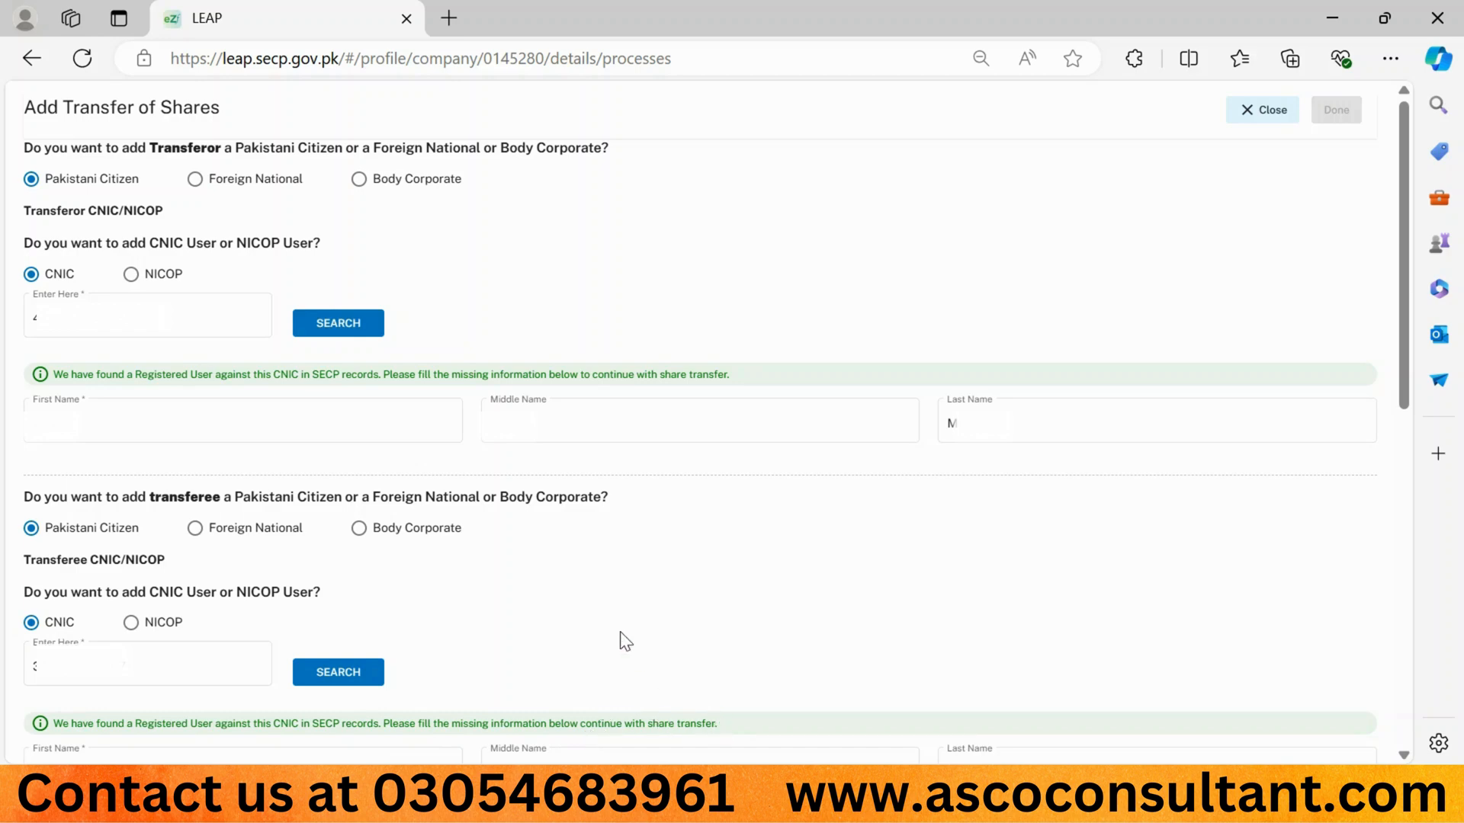
Step: Check the transferee's name fields and set the transferee's address country to Pakistan and province to Punjab
{"action": "scroll", "coordinate": [625, 642], "scroll_direction": "down", "scroll_amount": 8}
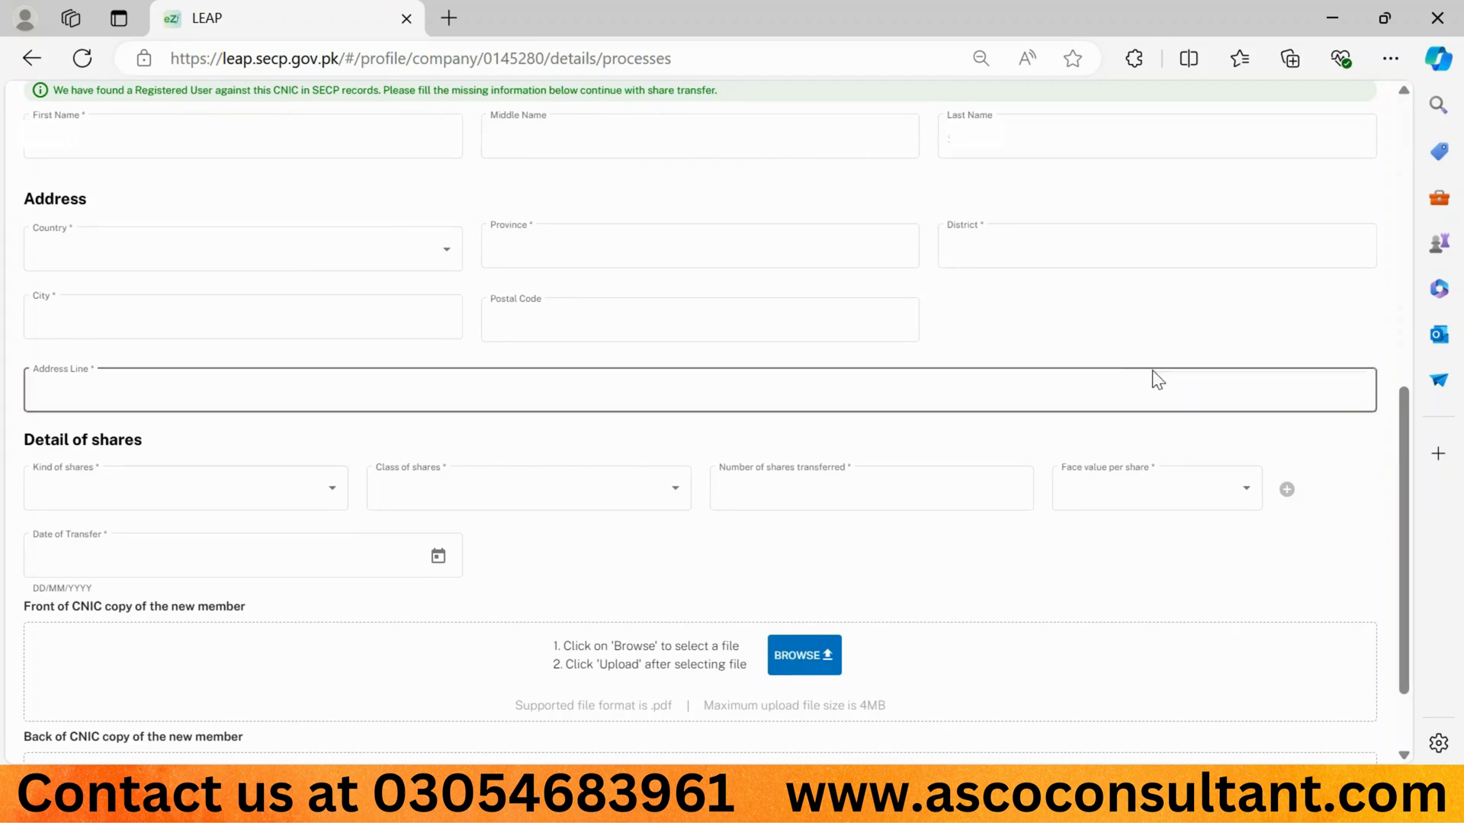
{"action": "left_click", "coordinate": [274, 126]}
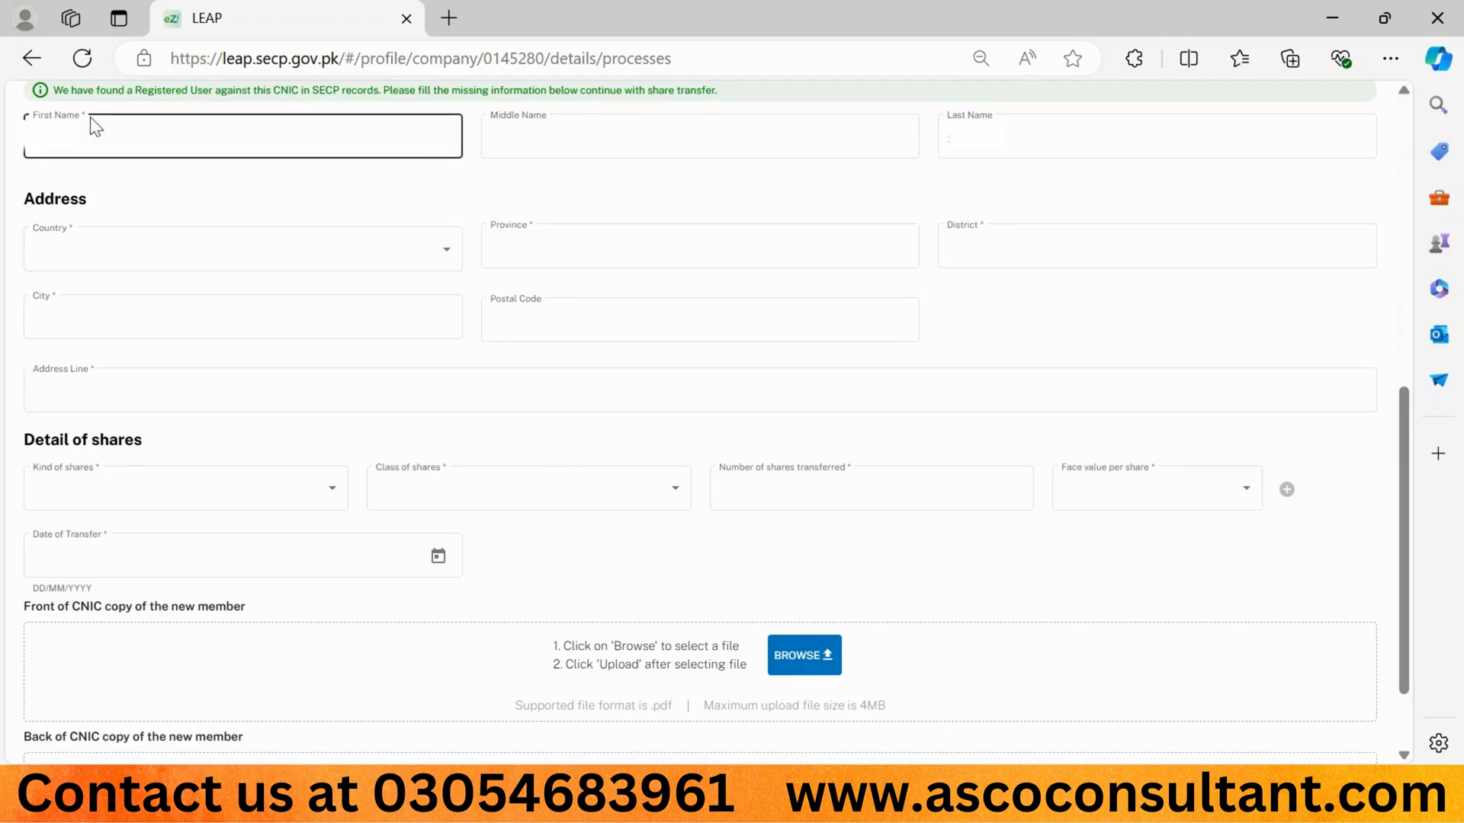
{"action": "left_click", "coordinate": [509, 134]}
{"action": "left_click", "coordinate": [976, 145]}
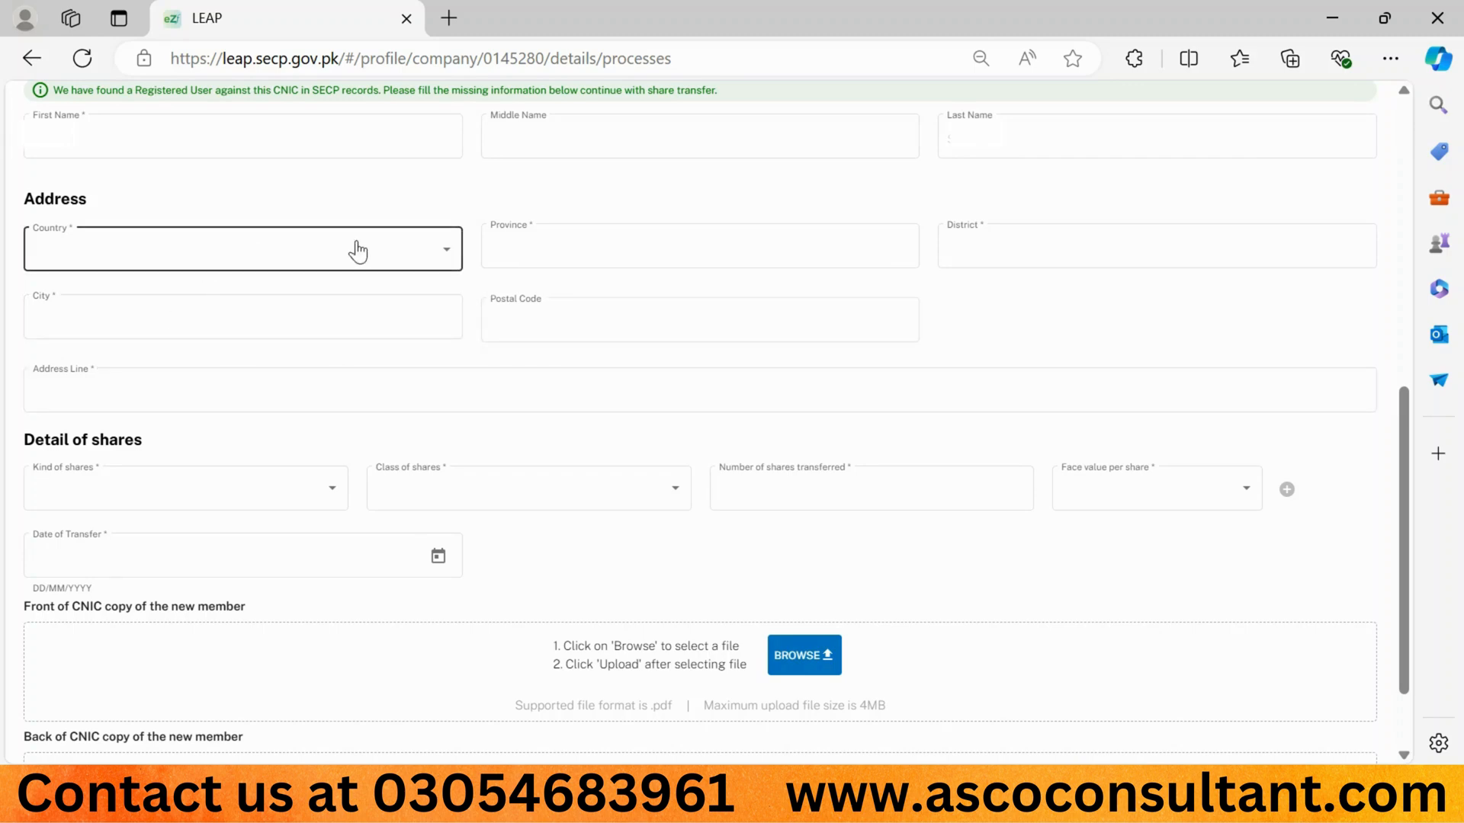
{"action": "left_click", "coordinate": [440, 254]}
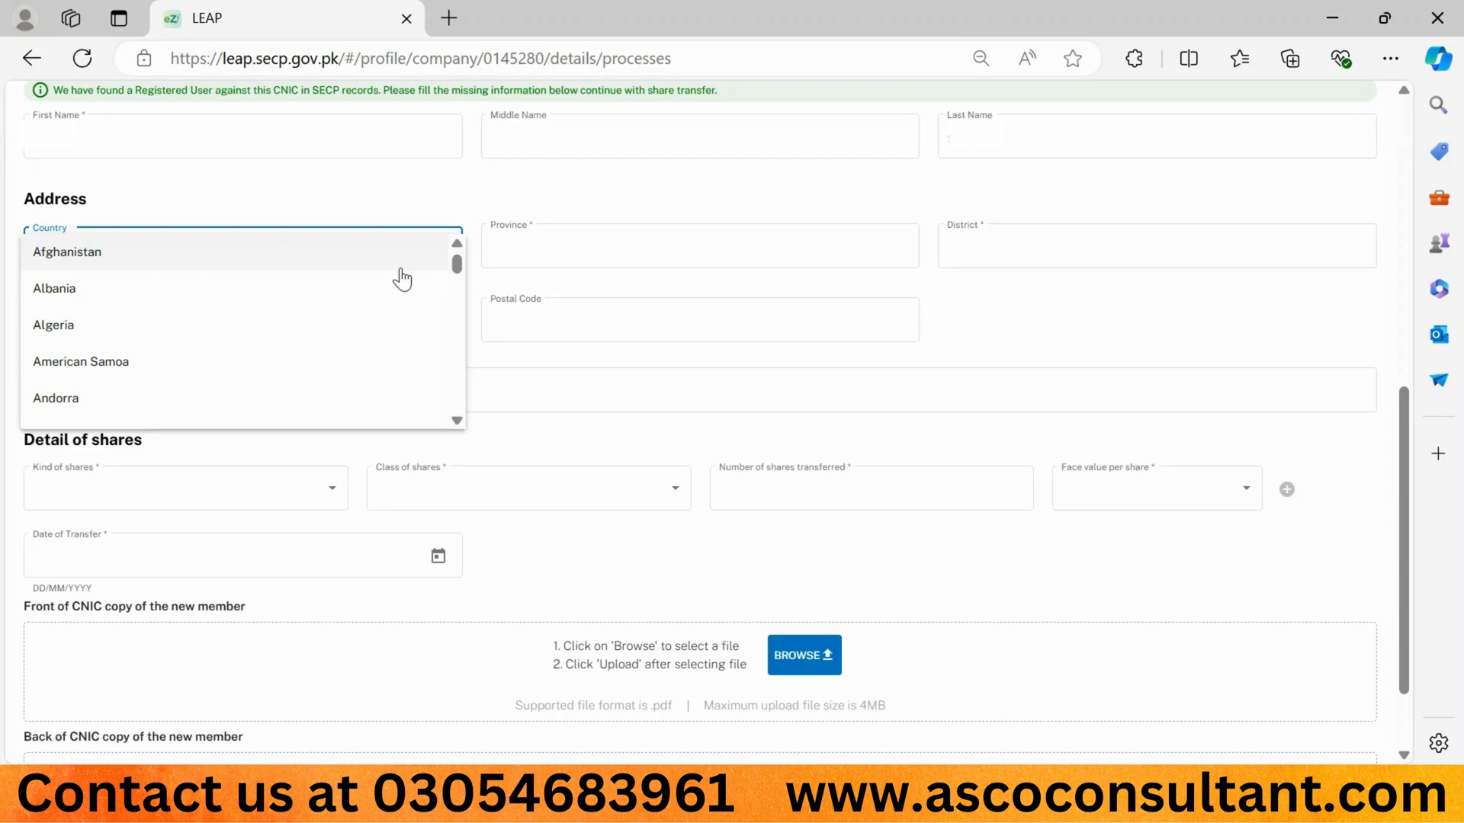
{"action": "key", "text": "p"}
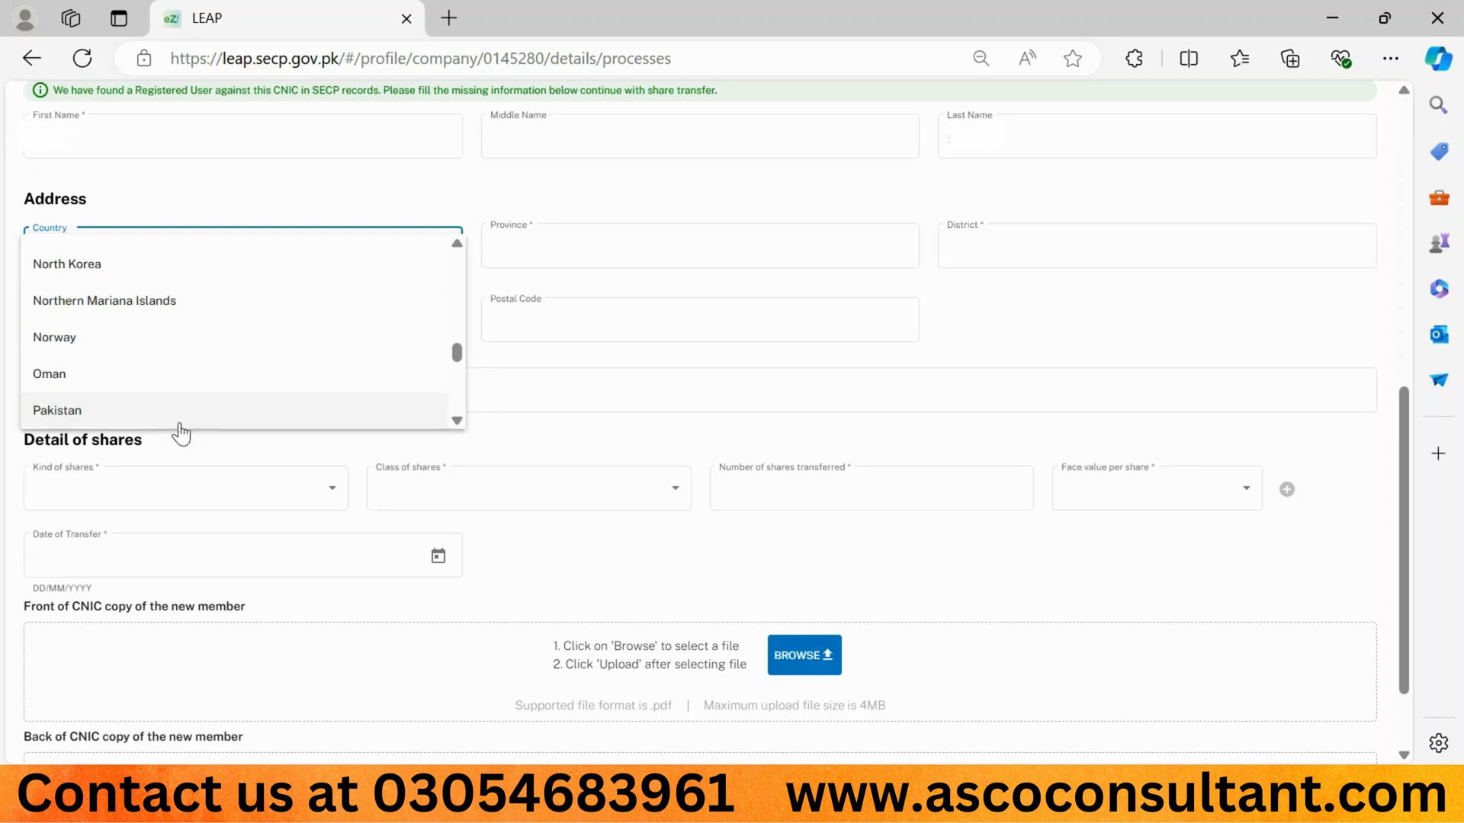
{"action": "left_click", "coordinate": [117, 426]}
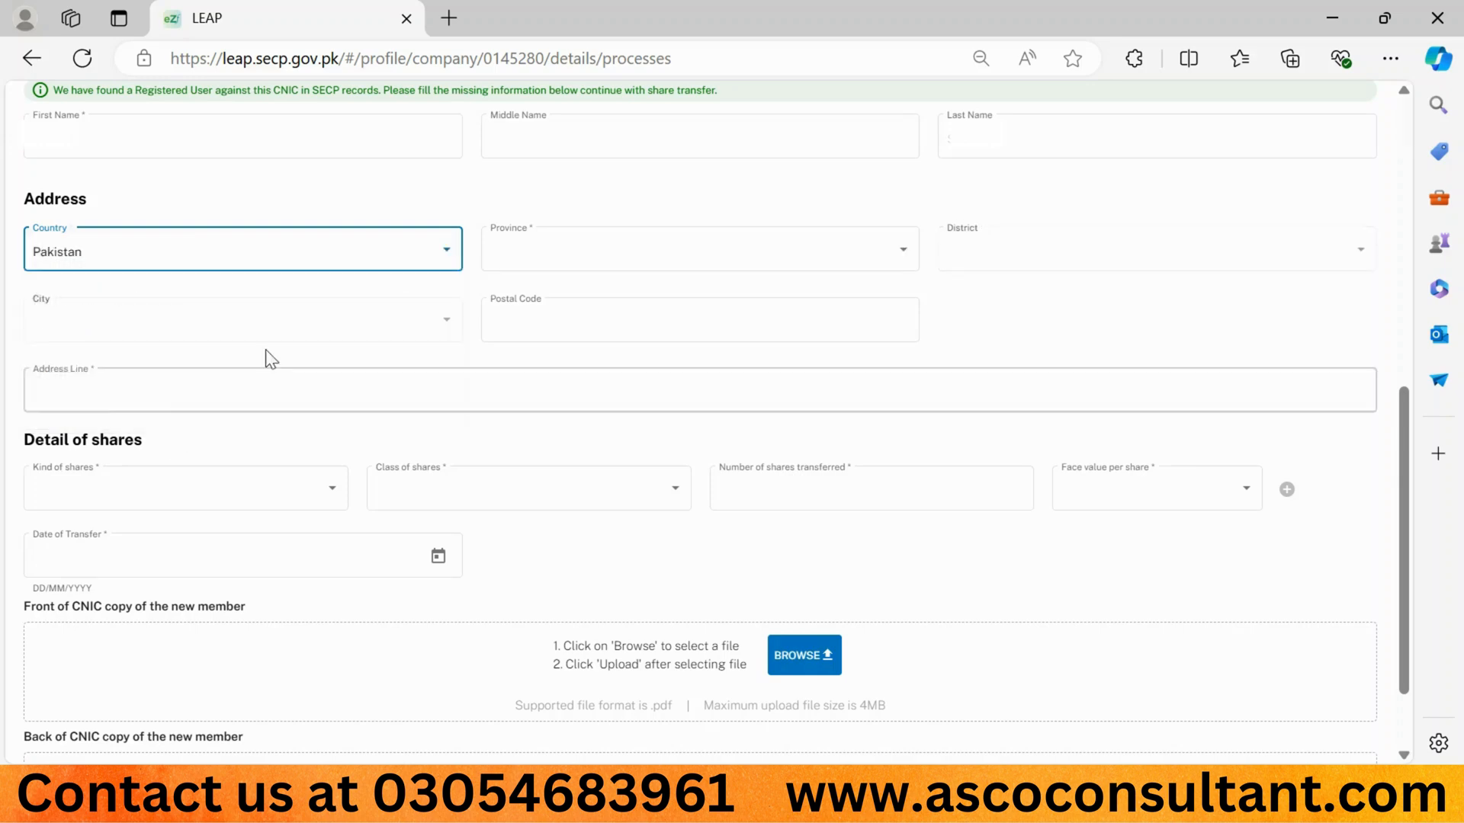
{"action": "left_click", "coordinate": [900, 259]}
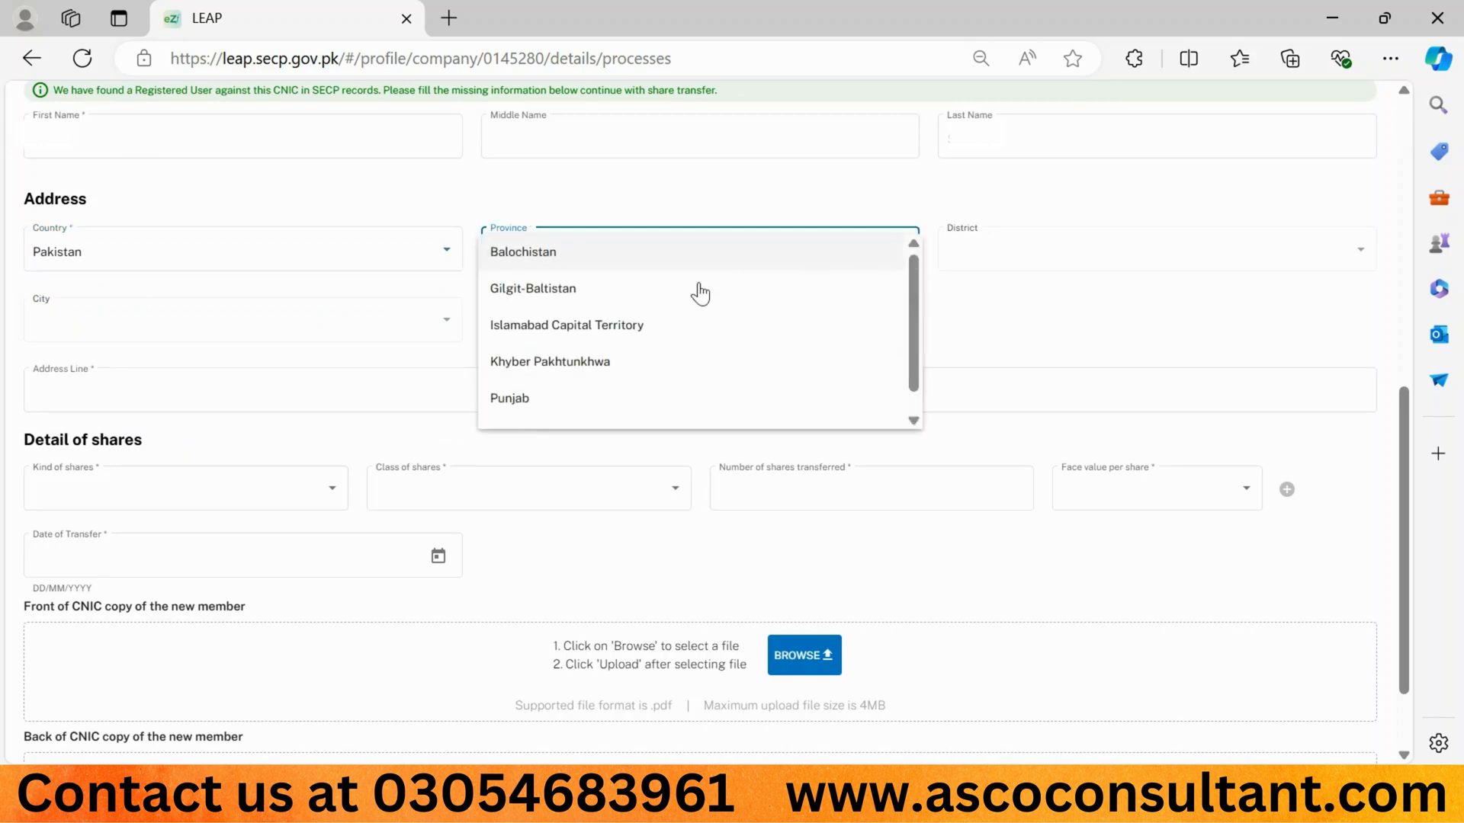
{"action": "left_click", "coordinate": [568, 399]}
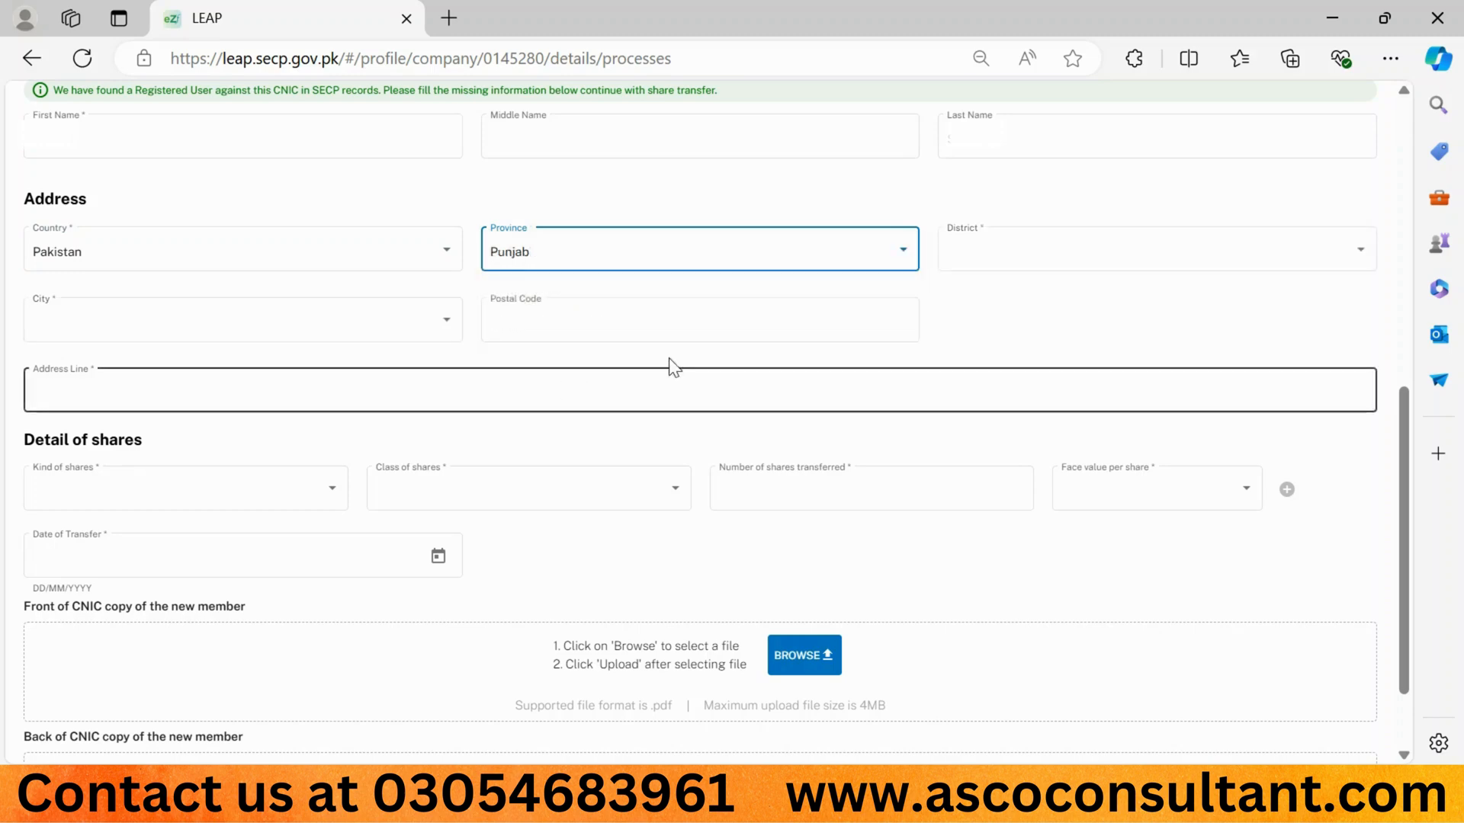
Step: Complete the transferee's address with district Sheikhupura, city Muridke and the street address line
{"action": "left_click", "coordinate": [1047, 267]}
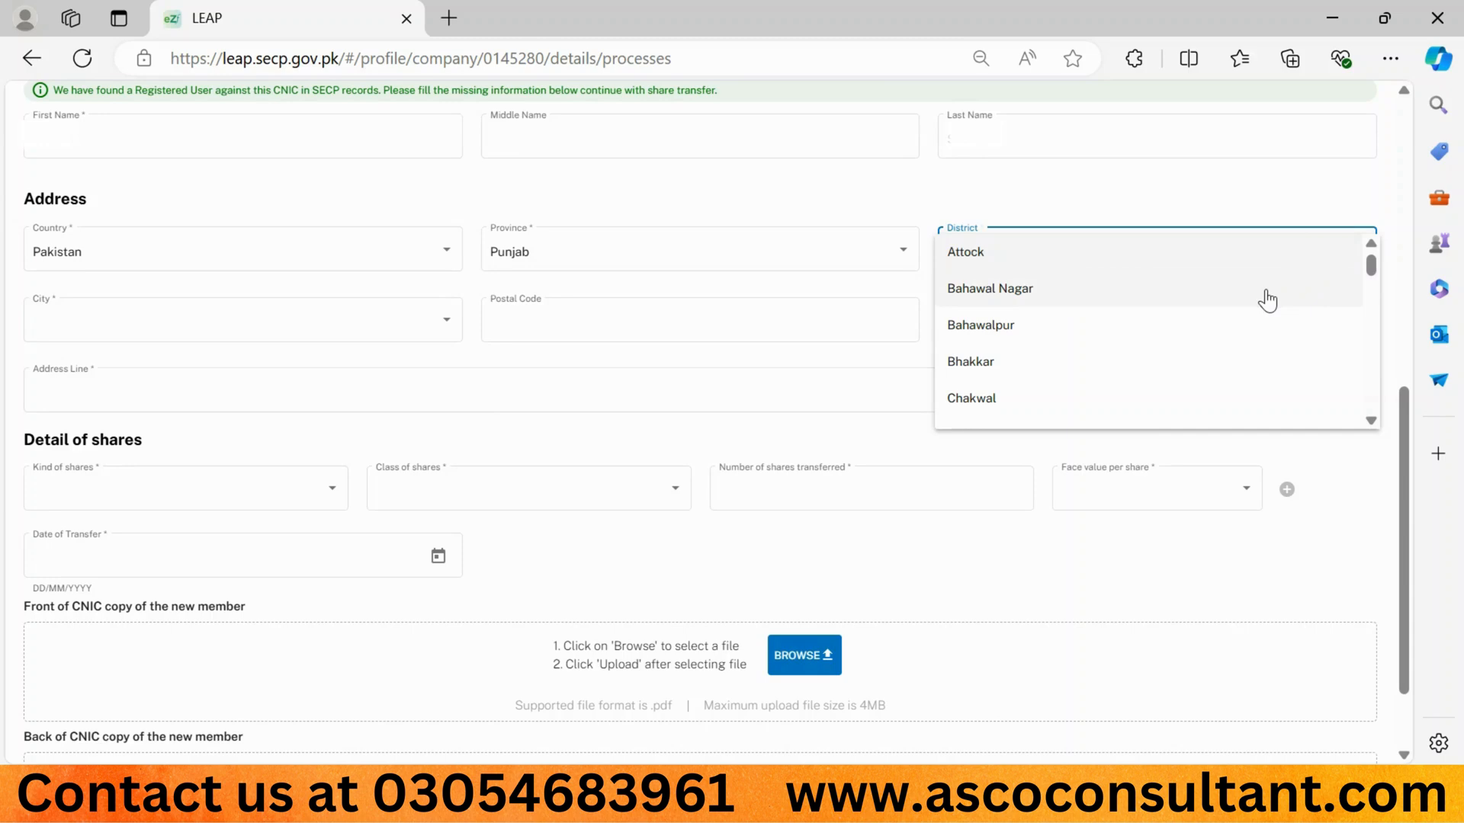
{"action": "scroll", "coordinate": [1267, 300], "scroll_direction": "down", "scroll_amount": 10}
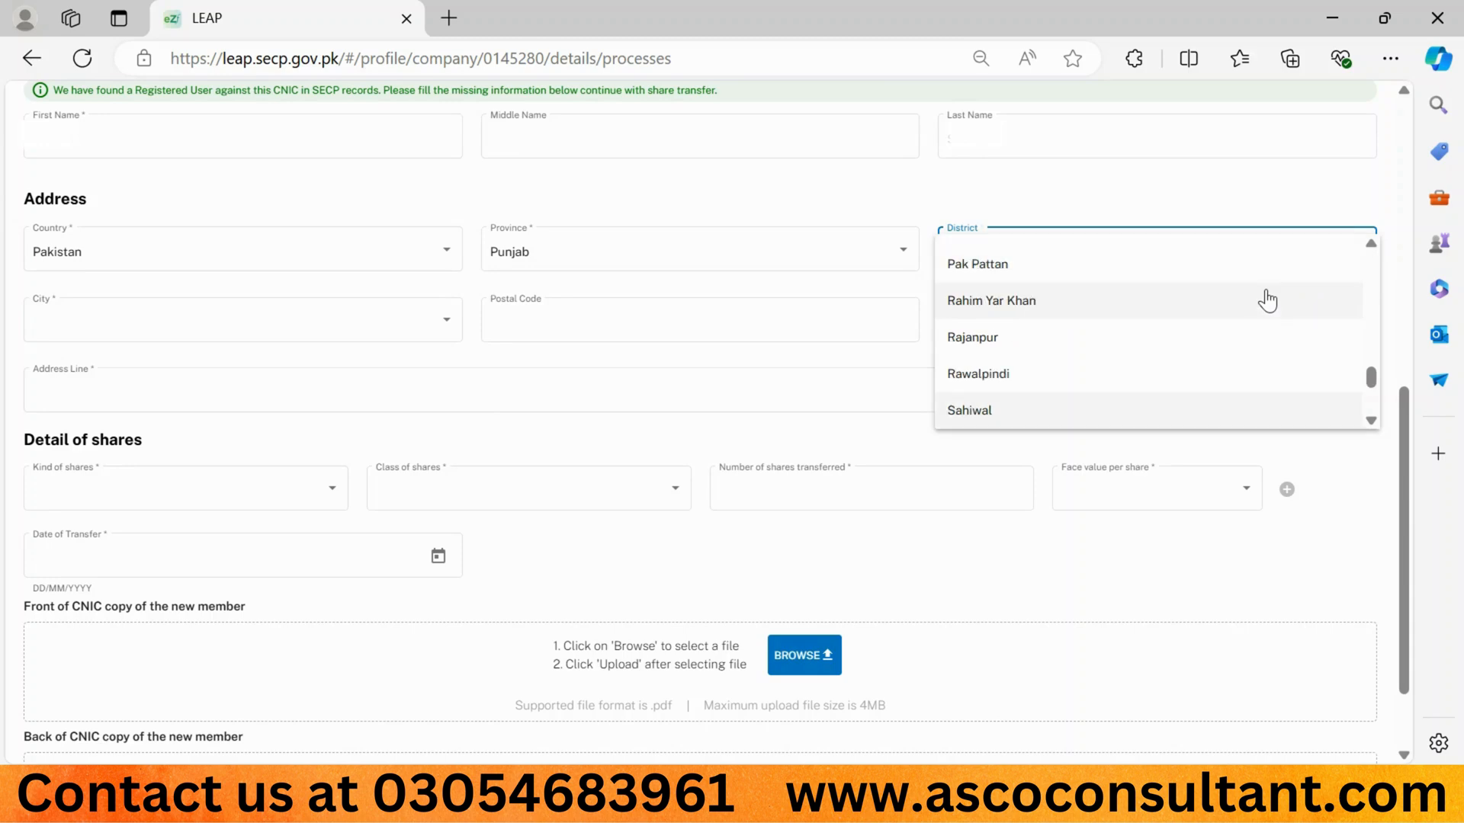
{"action": "scroll", "coordinate": [1268, 300], "scroll_direction": "down", "scroll_amount": 2}
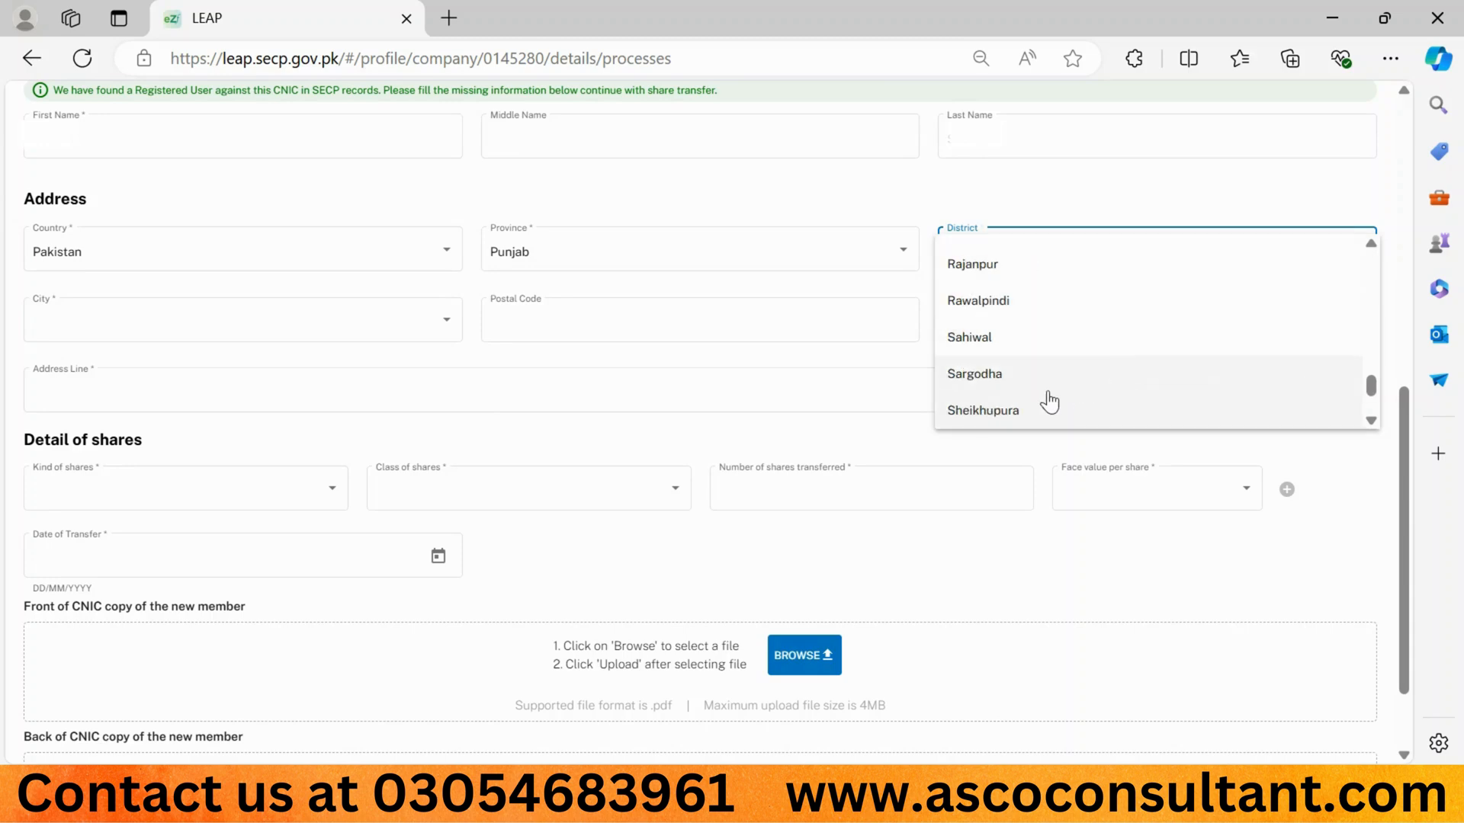
{"action": "left_click", "coordinate": [1039, 410]}
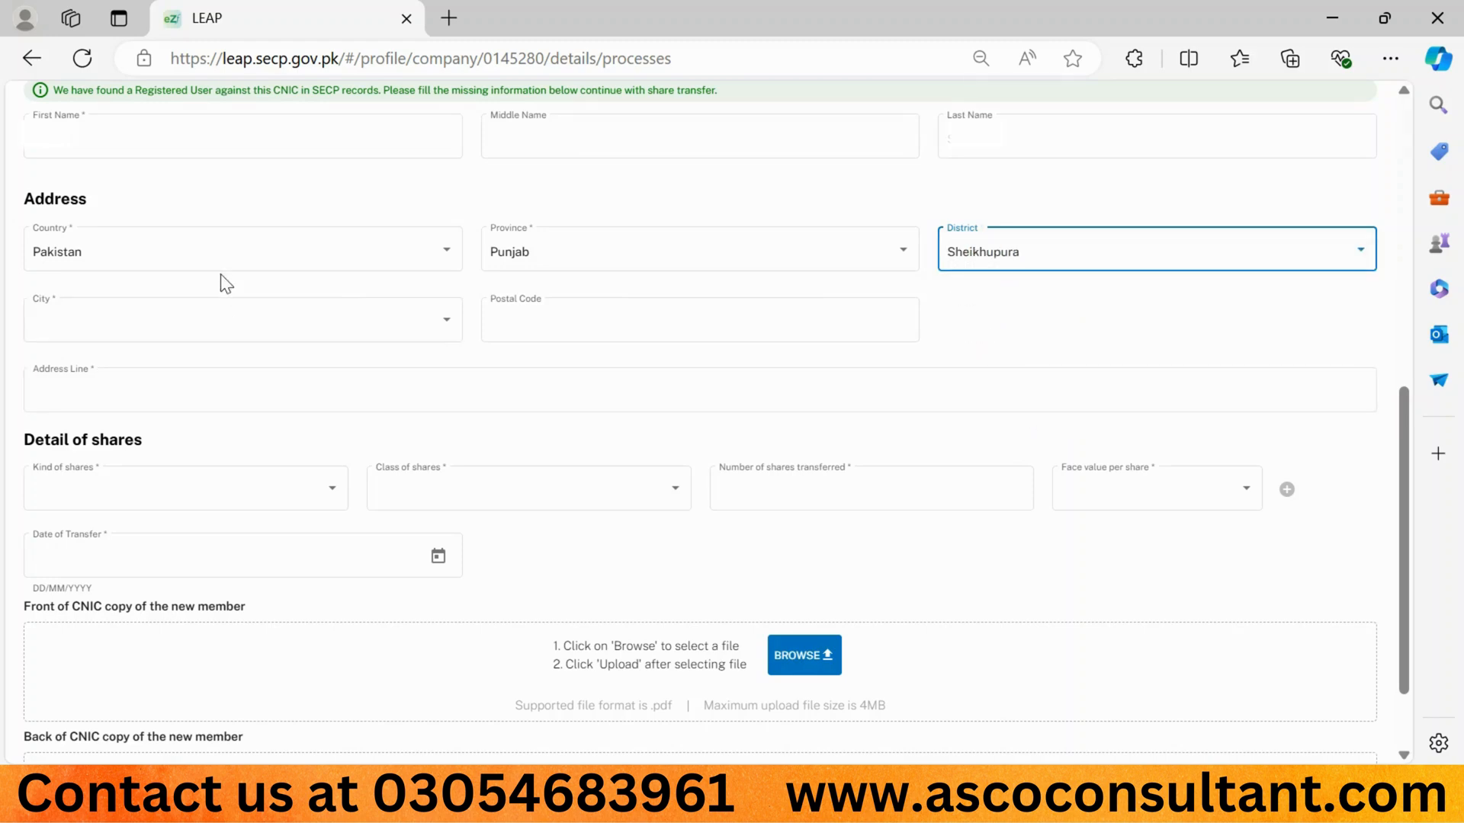
{"action": "left_click", "coordinate": [210, 324]}
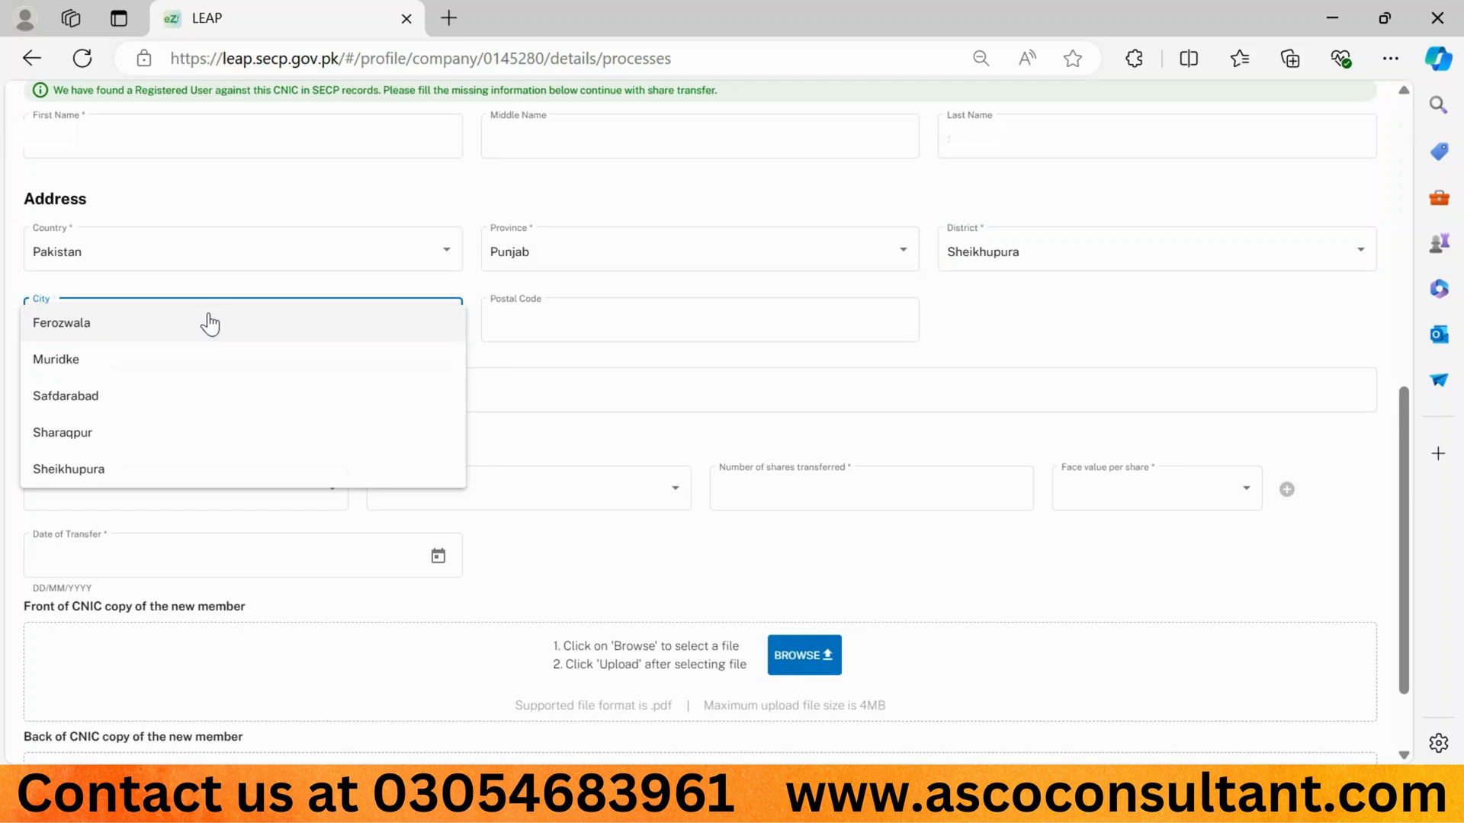
{"action": "left_click", "coordinate": [122, 358]}
{"action": "left_click", "coordinate": [87, 388]}
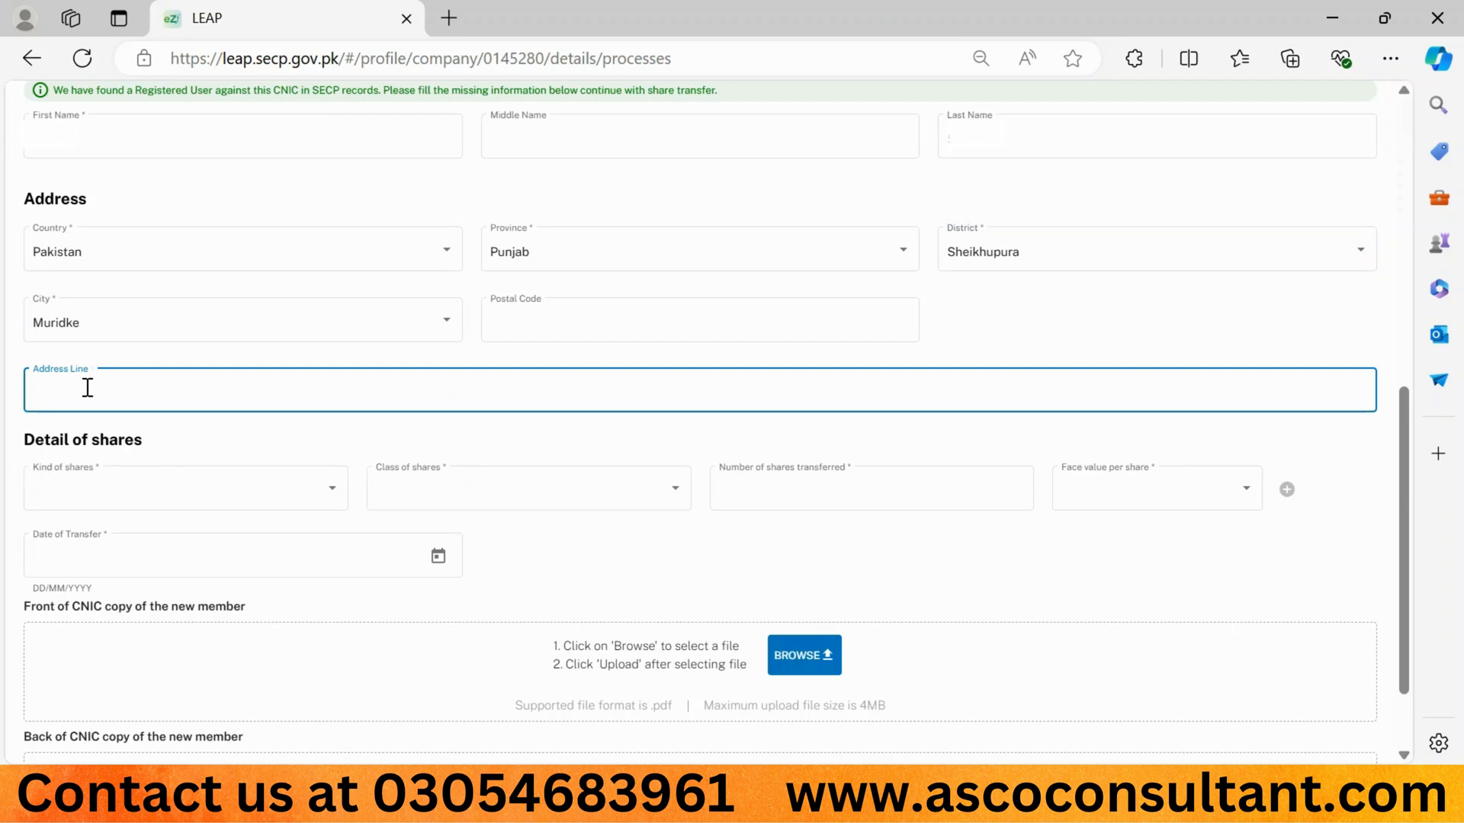
{"action": "type", "text": "Ho"}
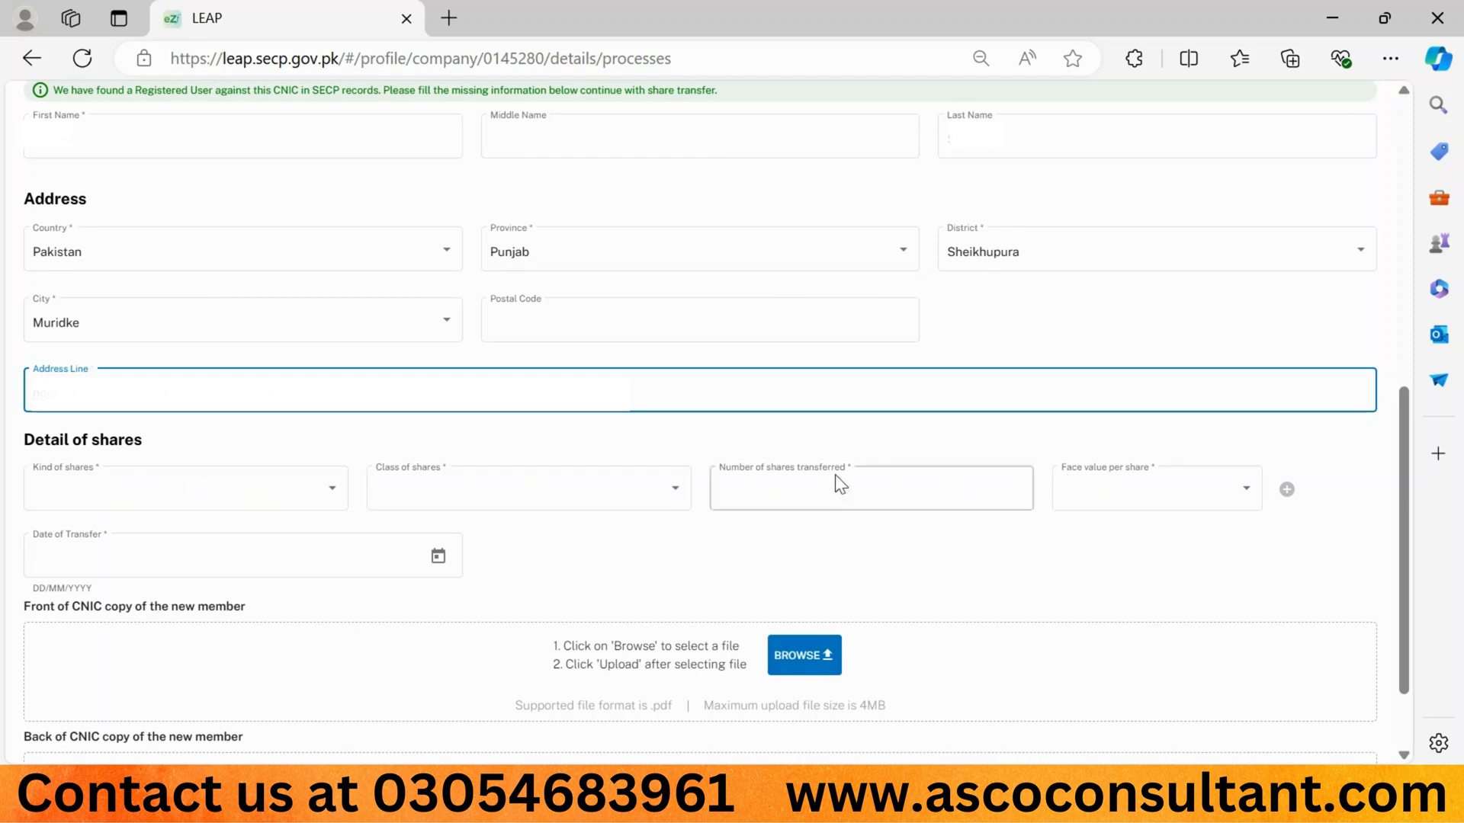
Step: Fill in the share details with kind Ordinary, class Ordinary, 1000 shares transferred and a face value of 50 per share
{"action": "left_click", "coordinate": [221, 494]}
{"action": "scroll", "coordinate": [357, 215], "scroll_direction": "down", "scroll_amount": 1}
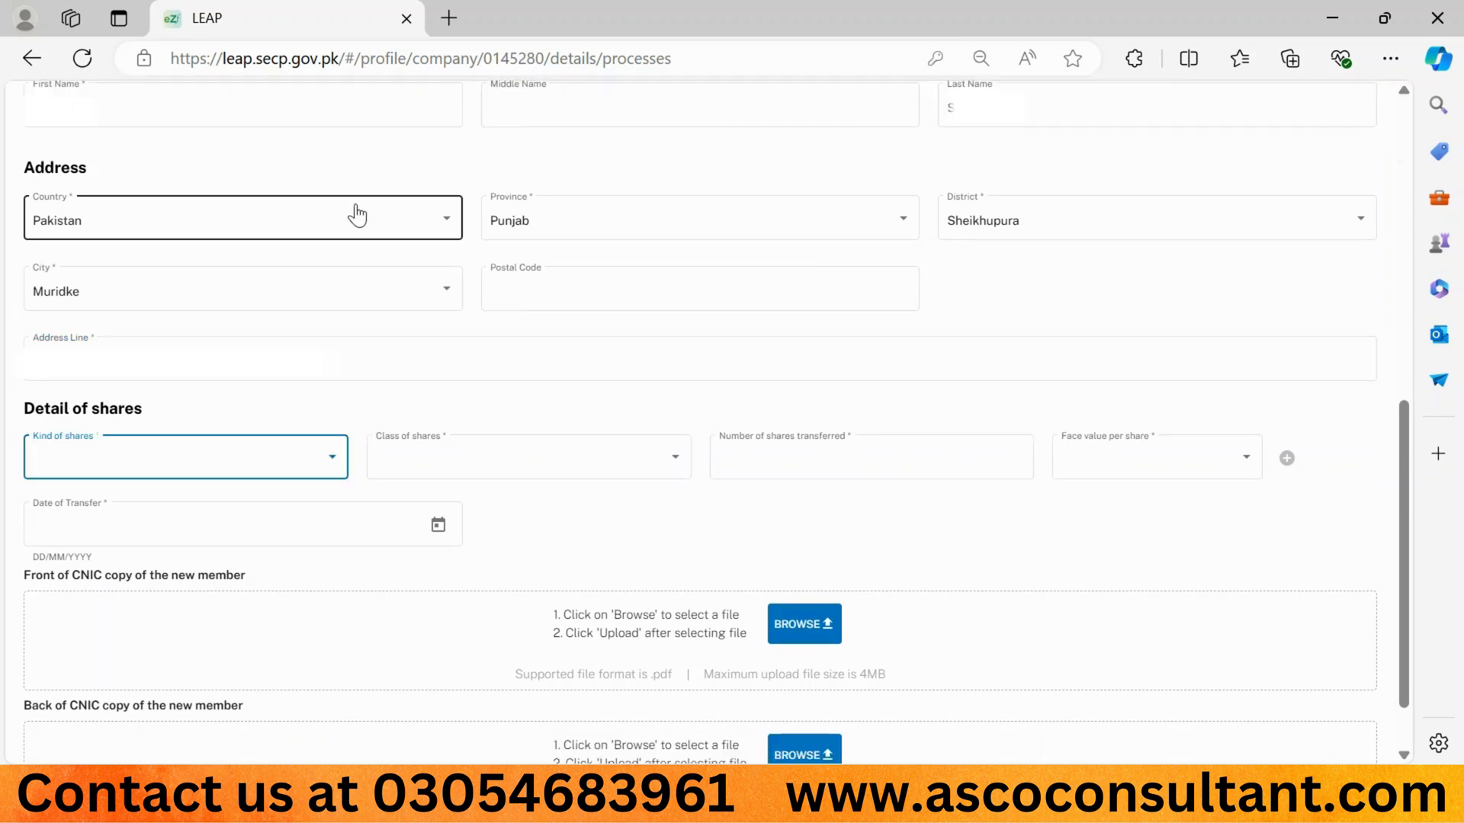
{"action": "left_click", "coordinate": [234, 458]}
{"action": "left_click", "coordinate": [203, 462]}
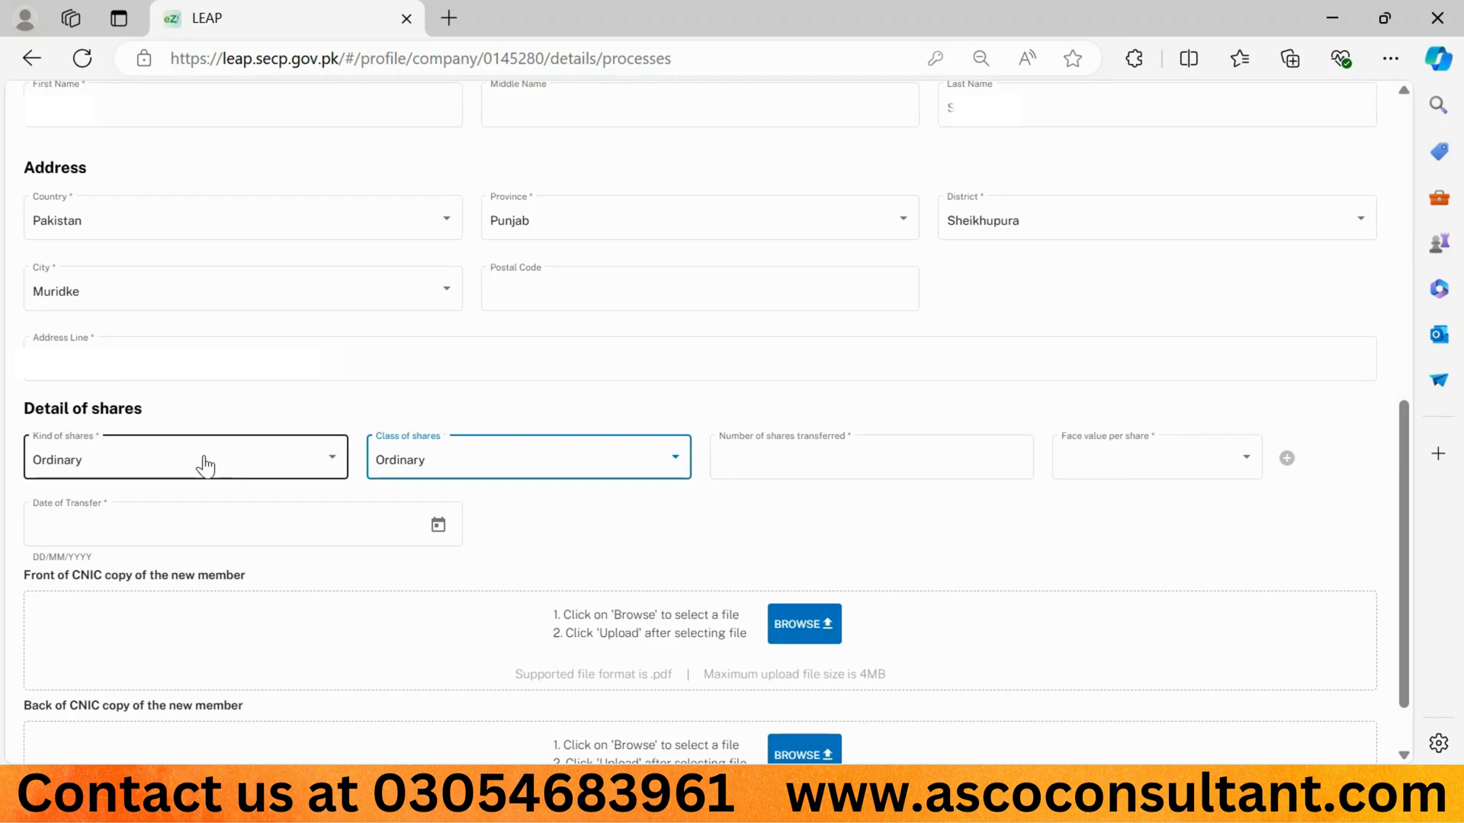
{"action": "key", "text": "Tab"}
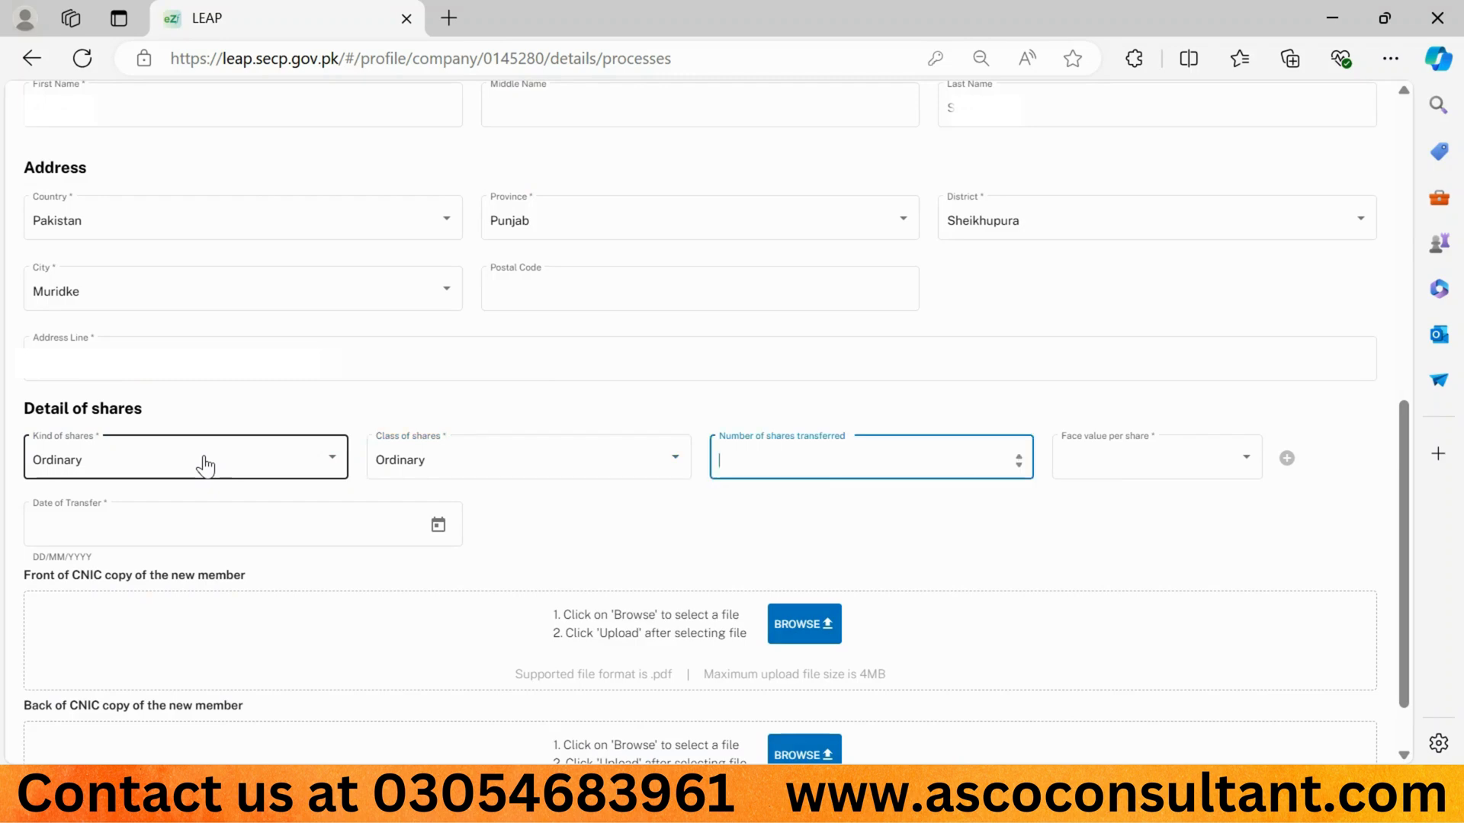
{"action": "type", "text": "1000"}
{"action": "key", "text": "Tab"}
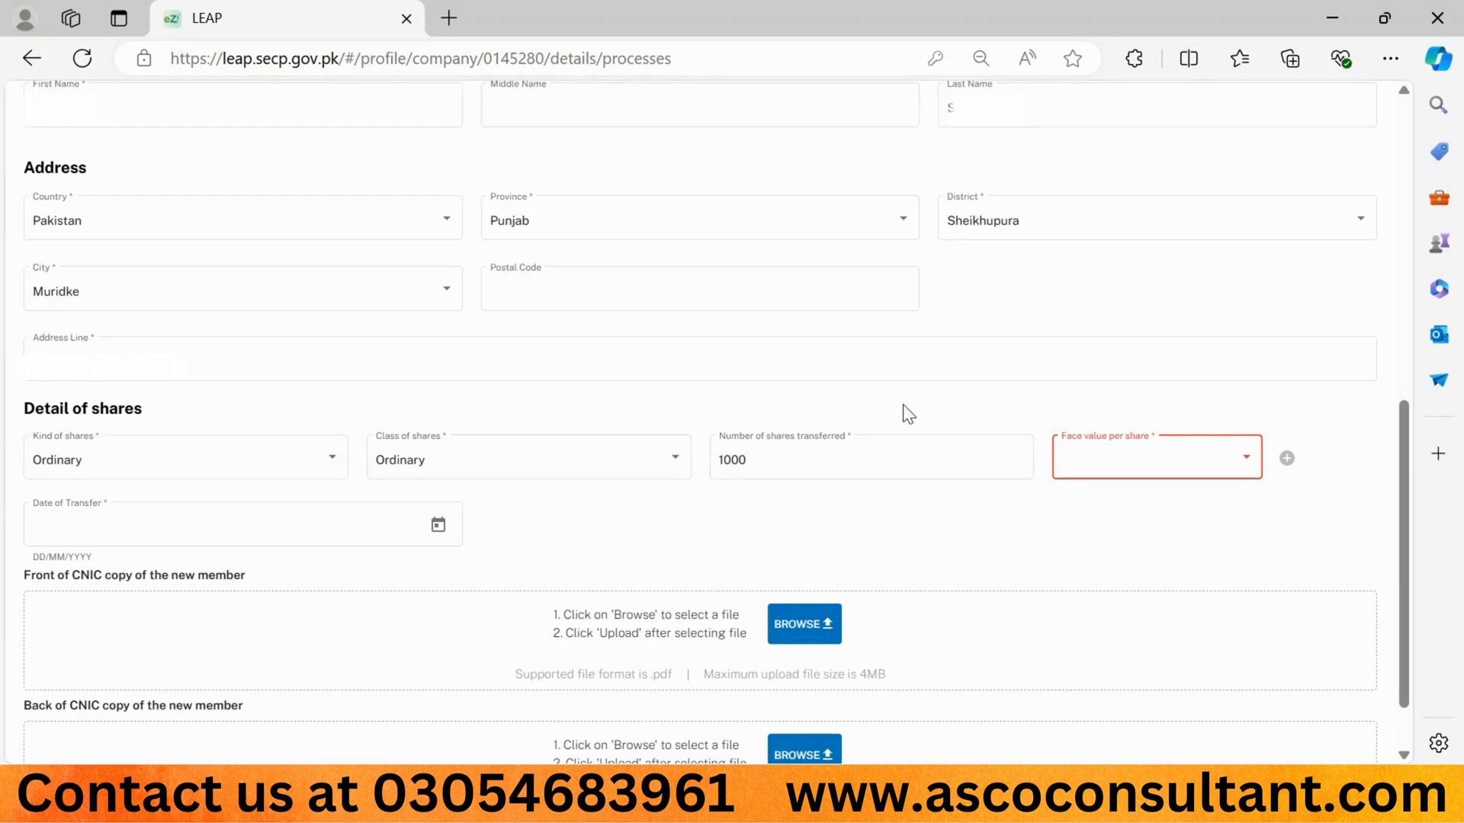
{"action": "left_click", "coordinate": [1119, 461]}
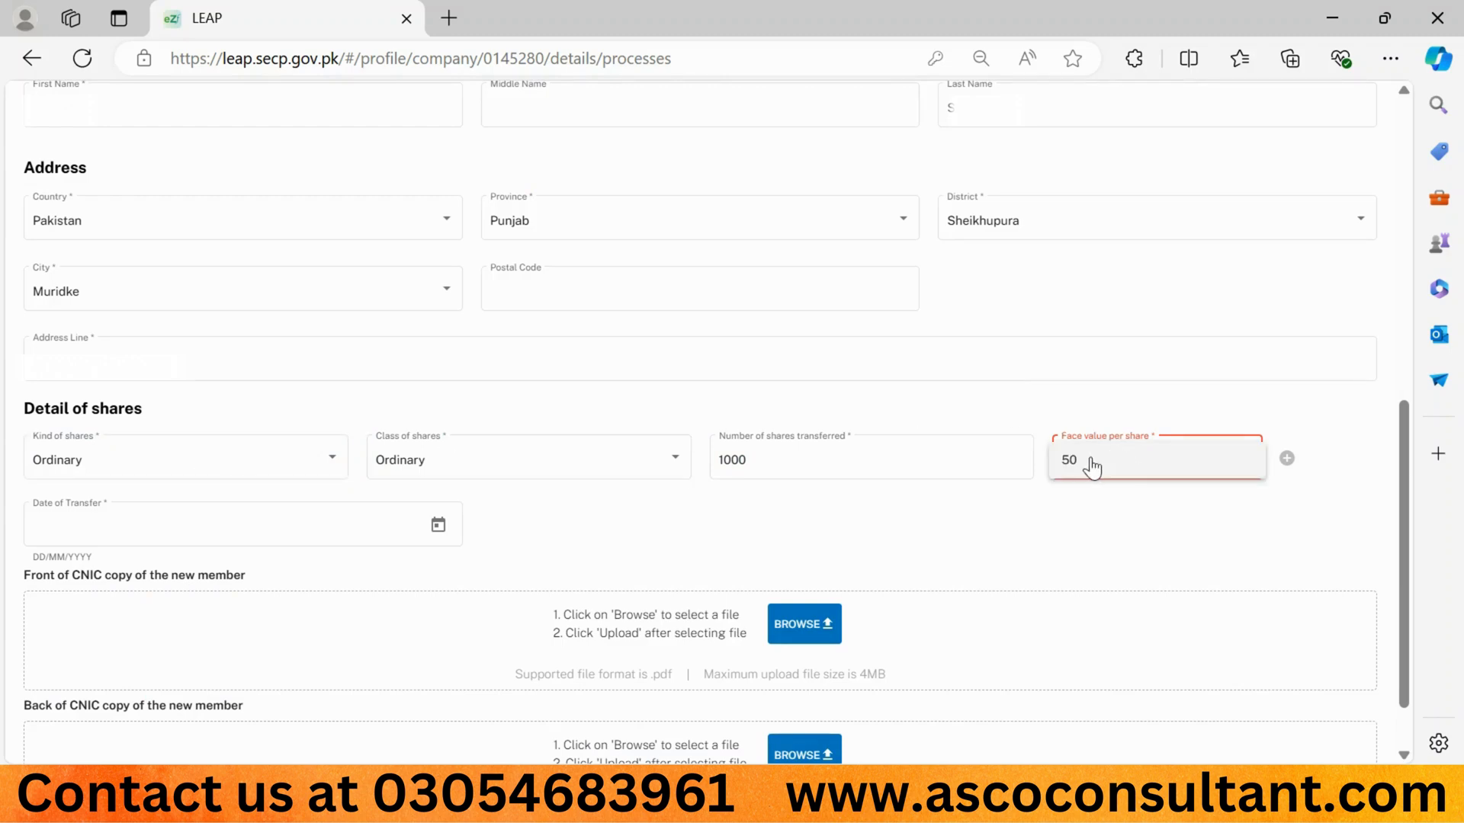
{"action": "left_click", "coordinate": [1092, 465]}
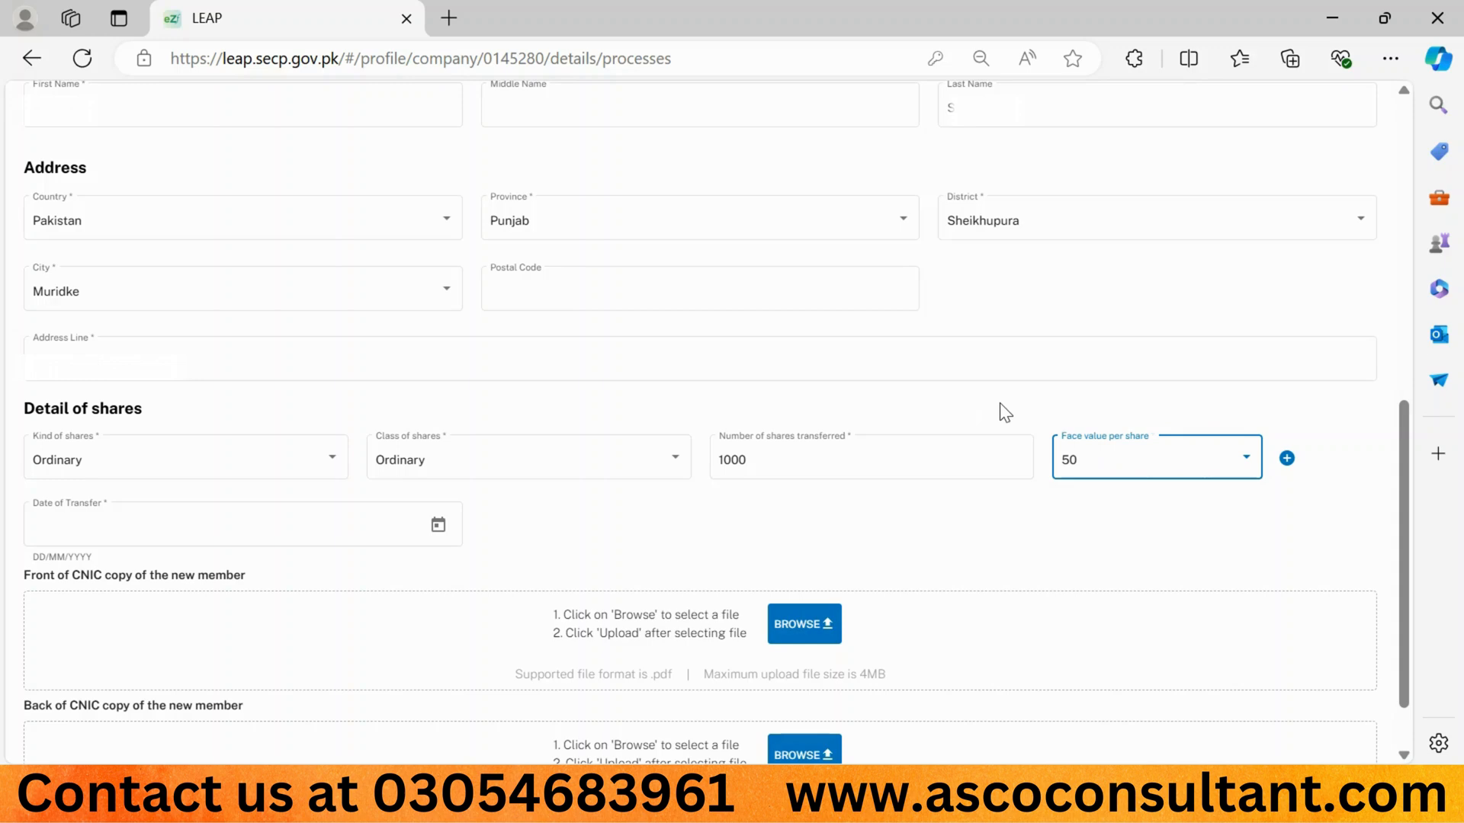
Step: Set the date of transfer to 20/06/2024
{"action": "scroll", "coordinate": [1000, 412], "scroll_direction": "down", "scroll_amount": 1}
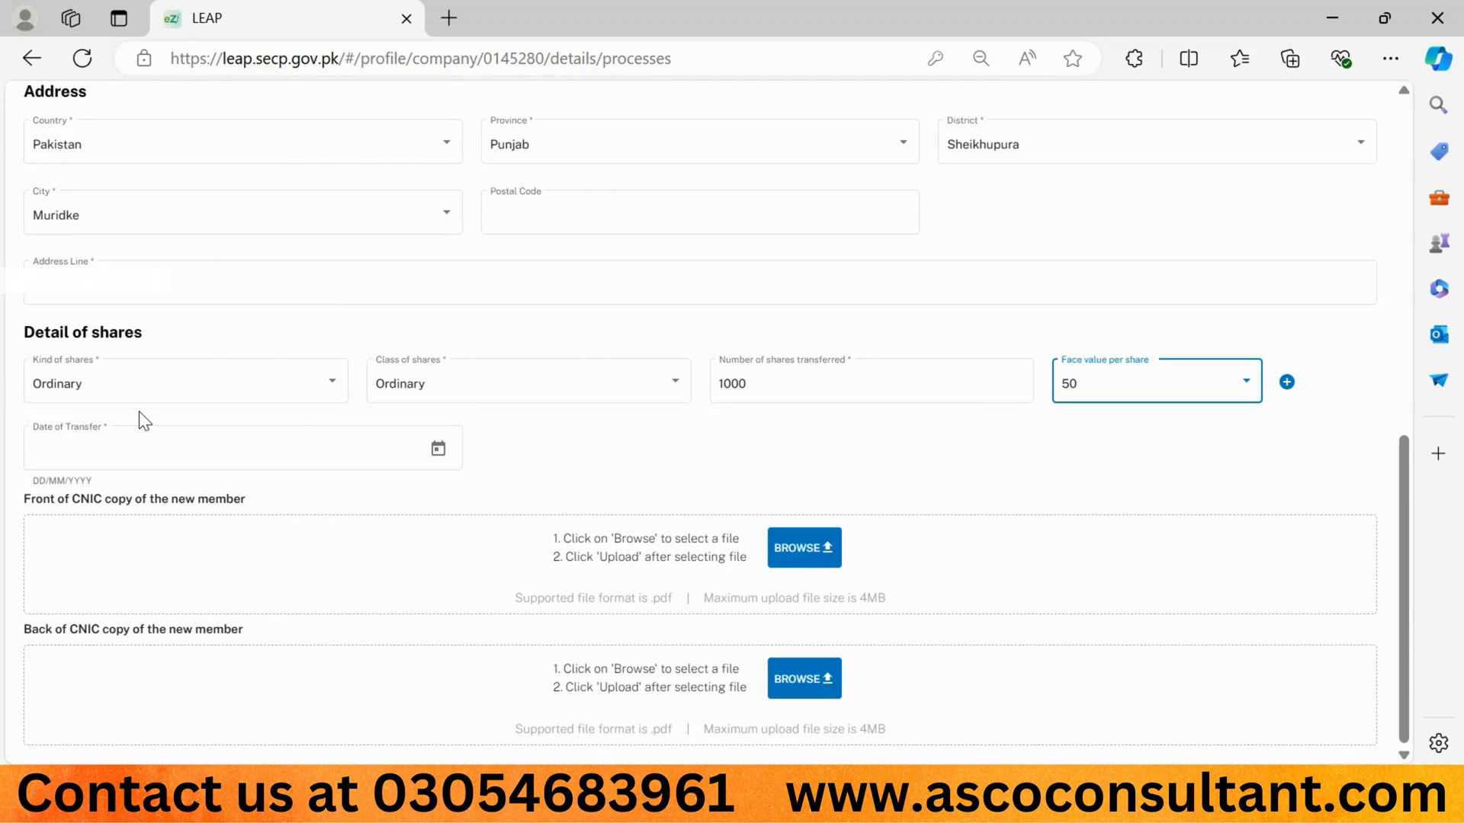
{"action": "left_click", "coordinate": [440, 454]}
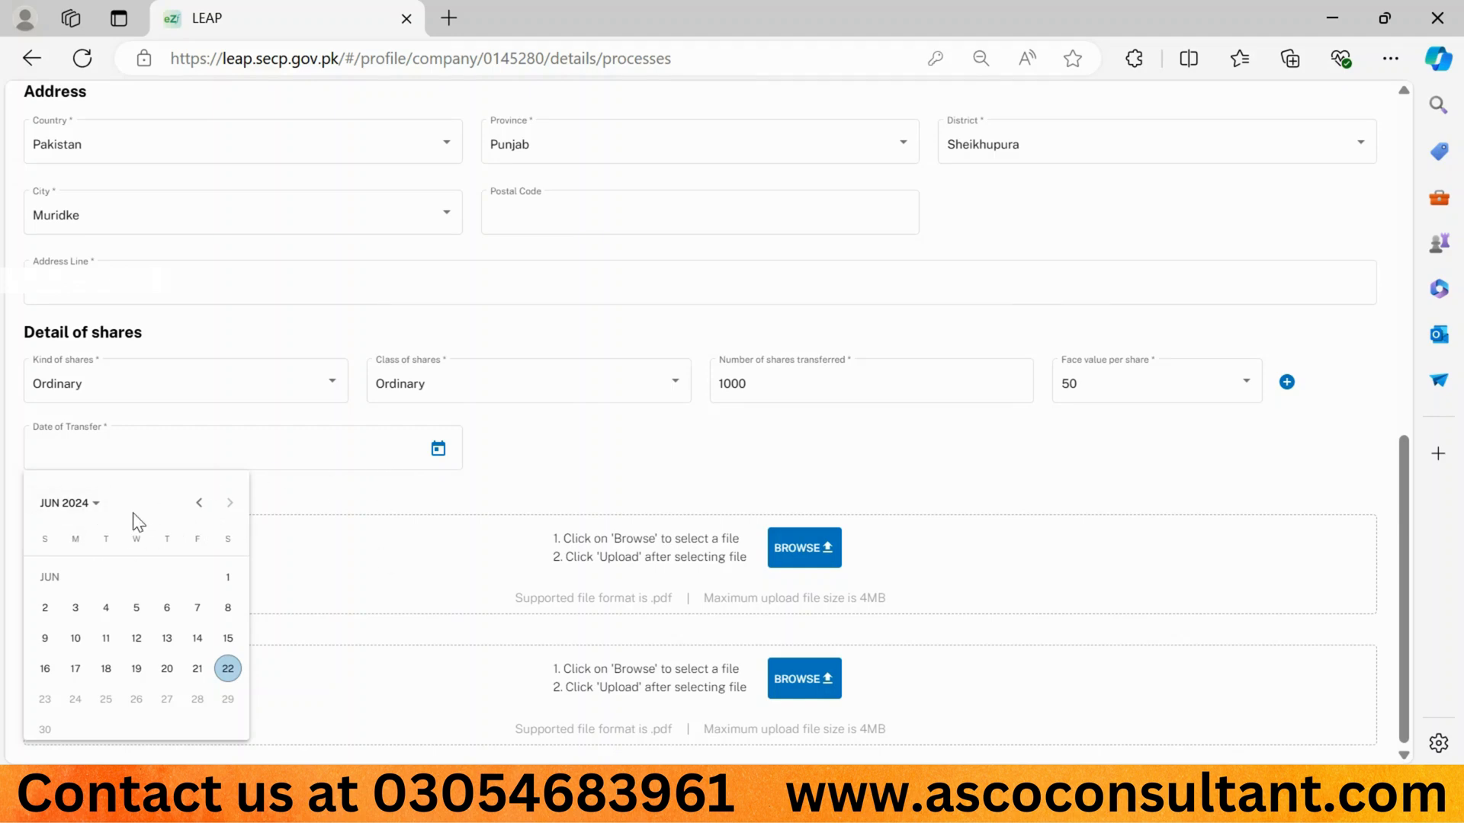
{"action": "left_click", "coordinate": [93, 511]}
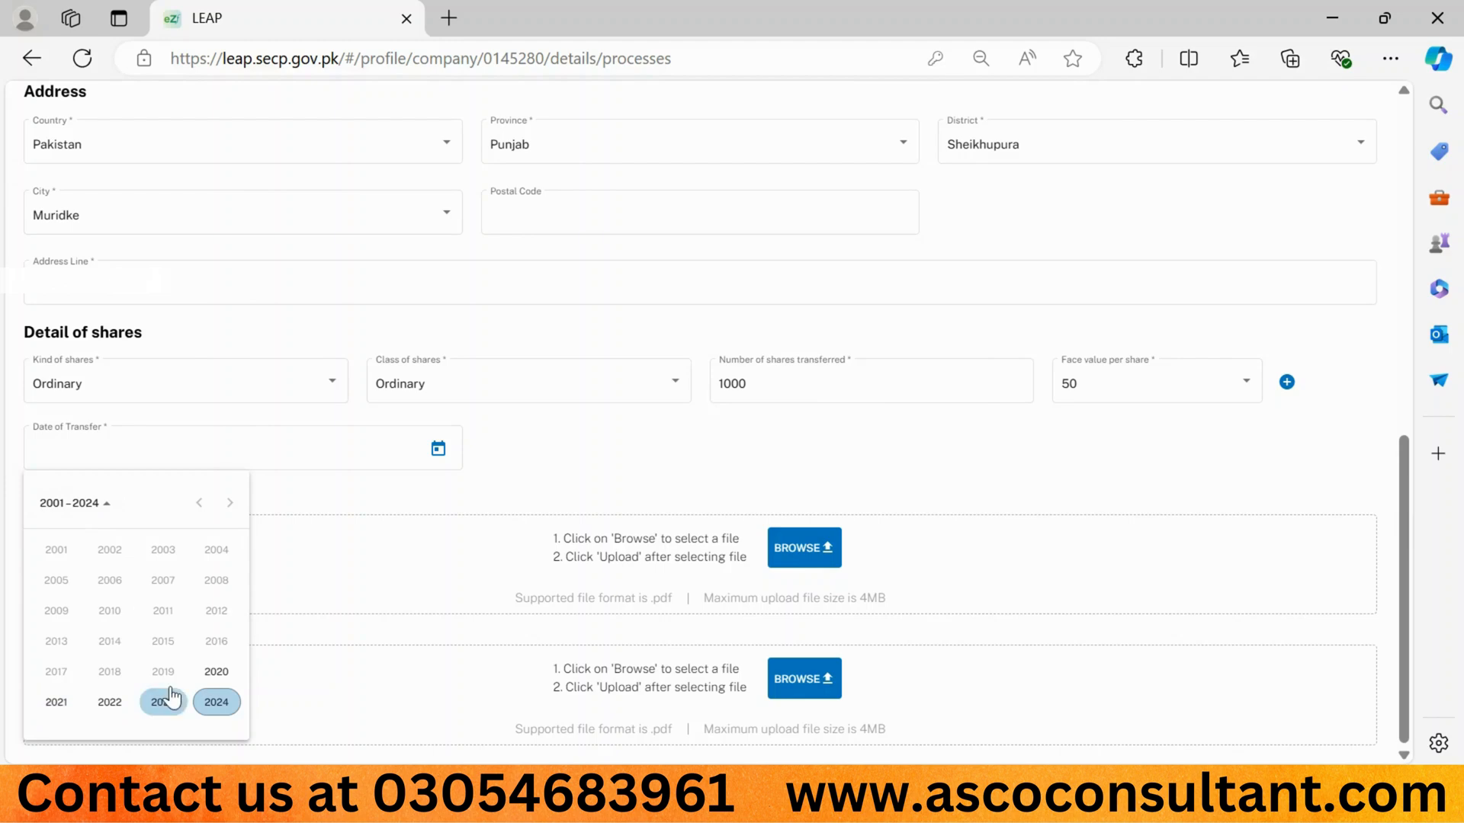
{"action": "left_click", "coordinate": [100, 513]}
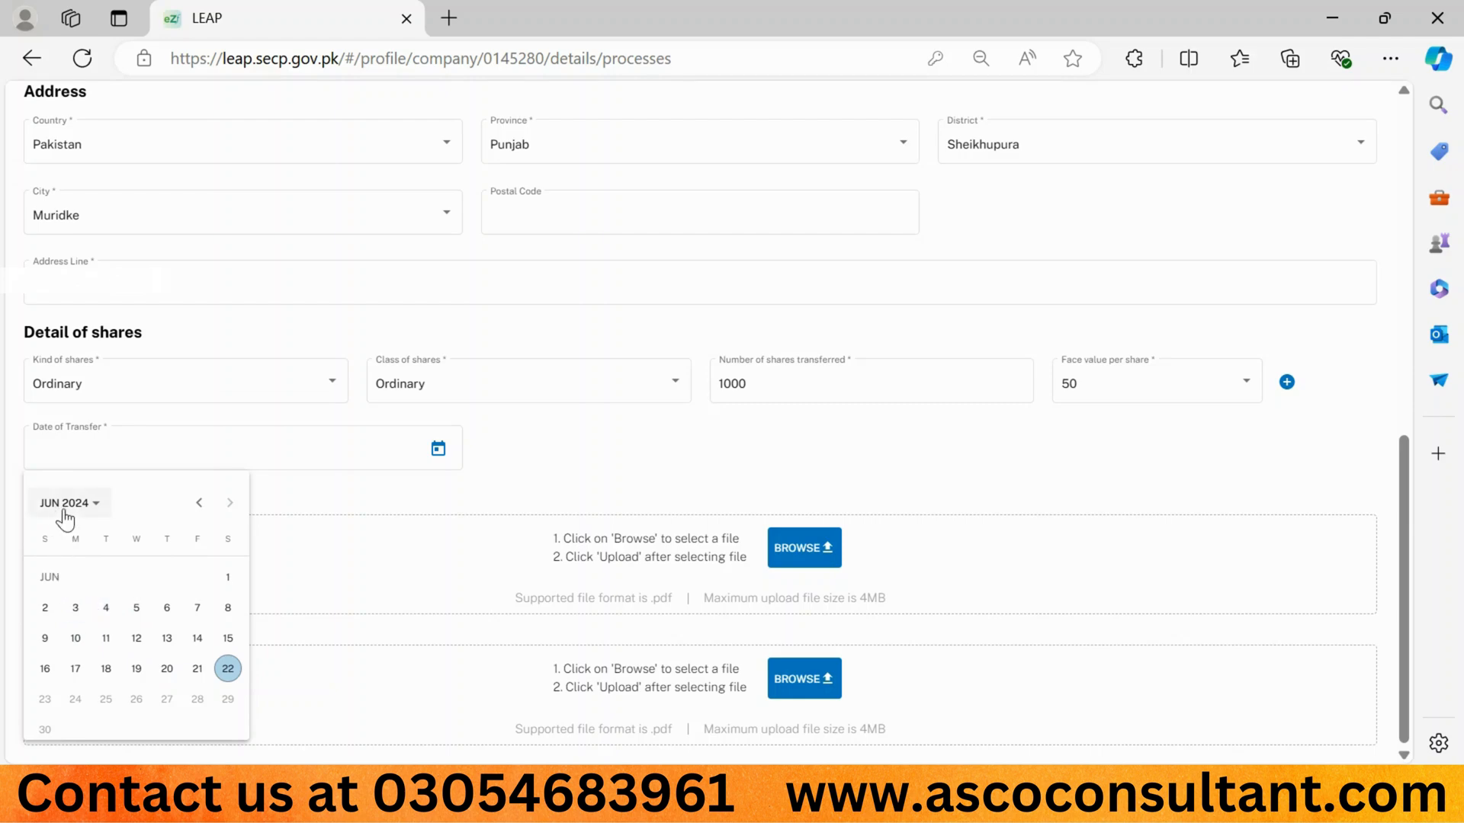
{"action": "left_click", "coordinate": [166, 672]}
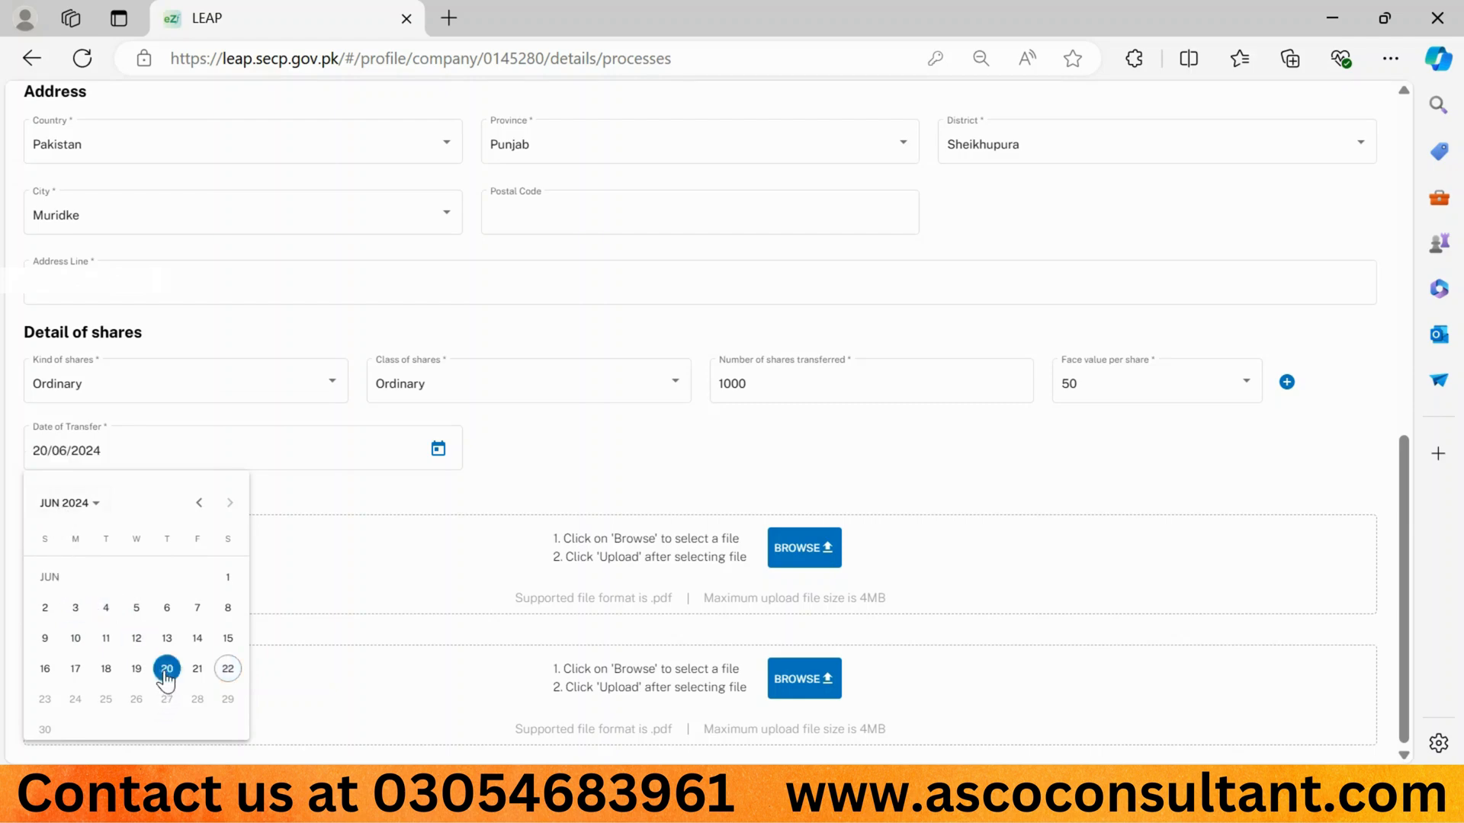